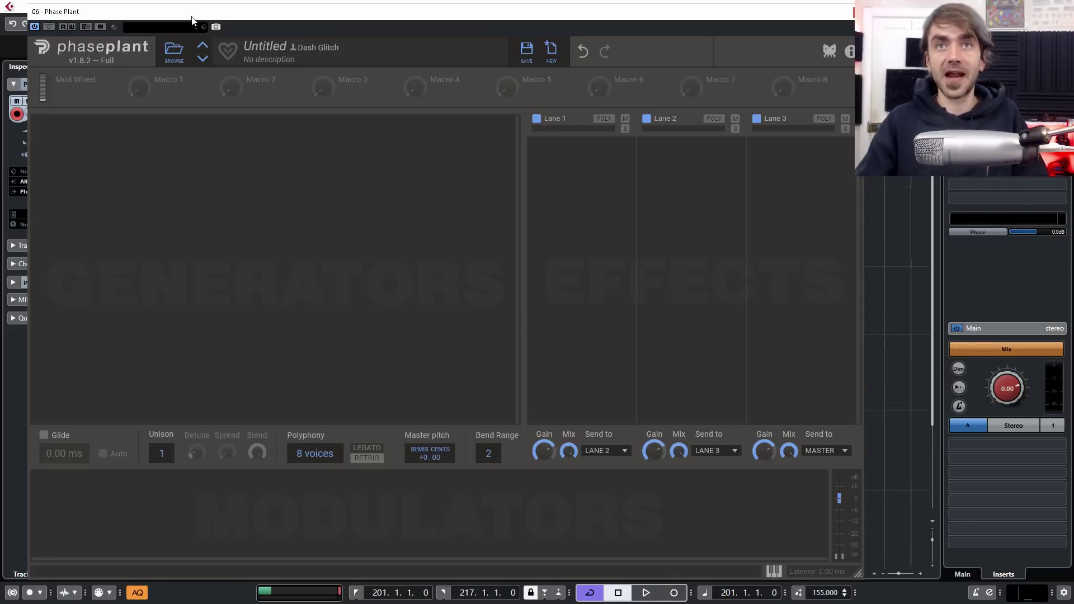
Add a Frequency Shifter effect to Lane 1
left_click_drag(191, 20, 186, 12)
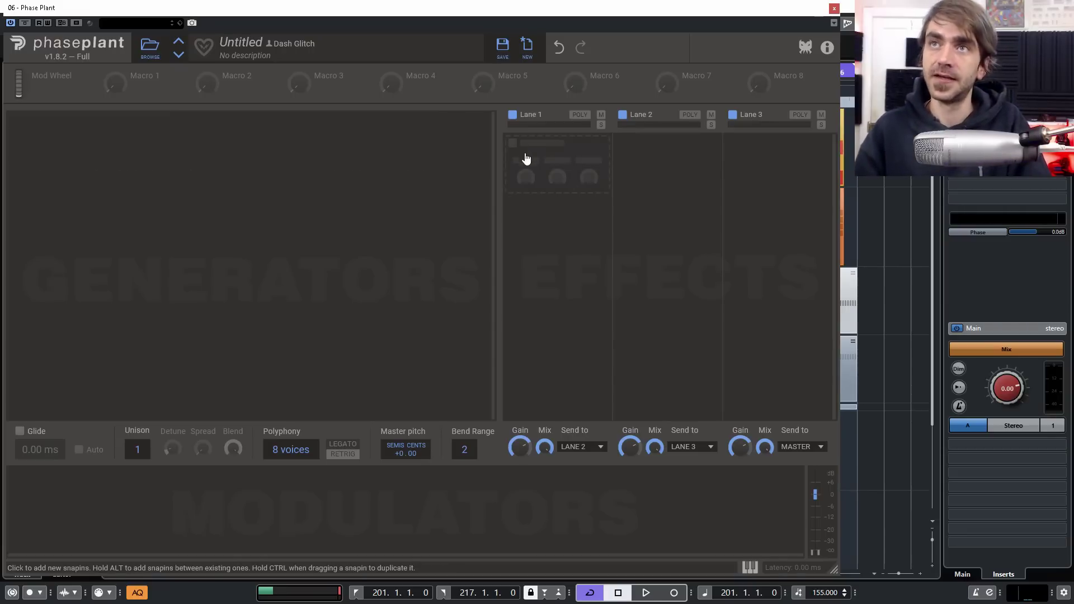
left_click(523, 146)
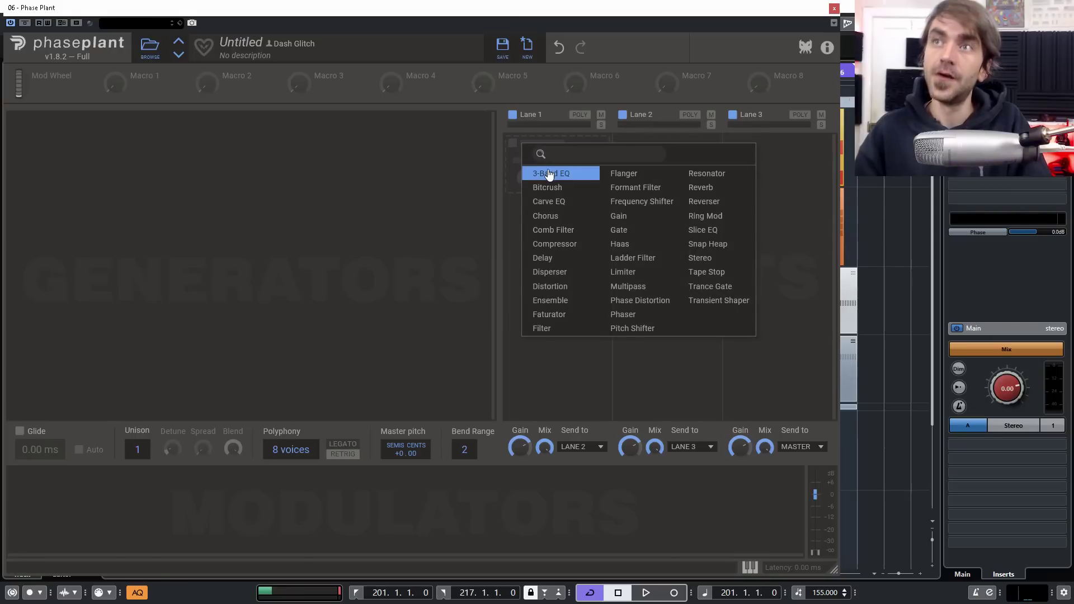
left_click(649, 209)
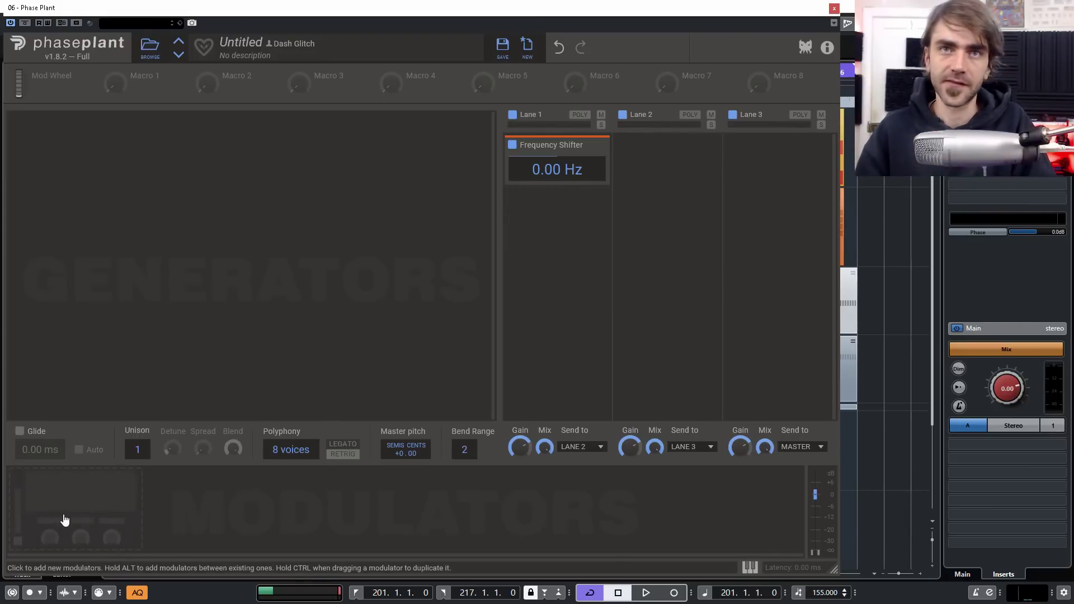
Add a Random modulator synced to 4/16 and route it to the Frequency Shifter's Hz at 29%
left_click(78, 505)
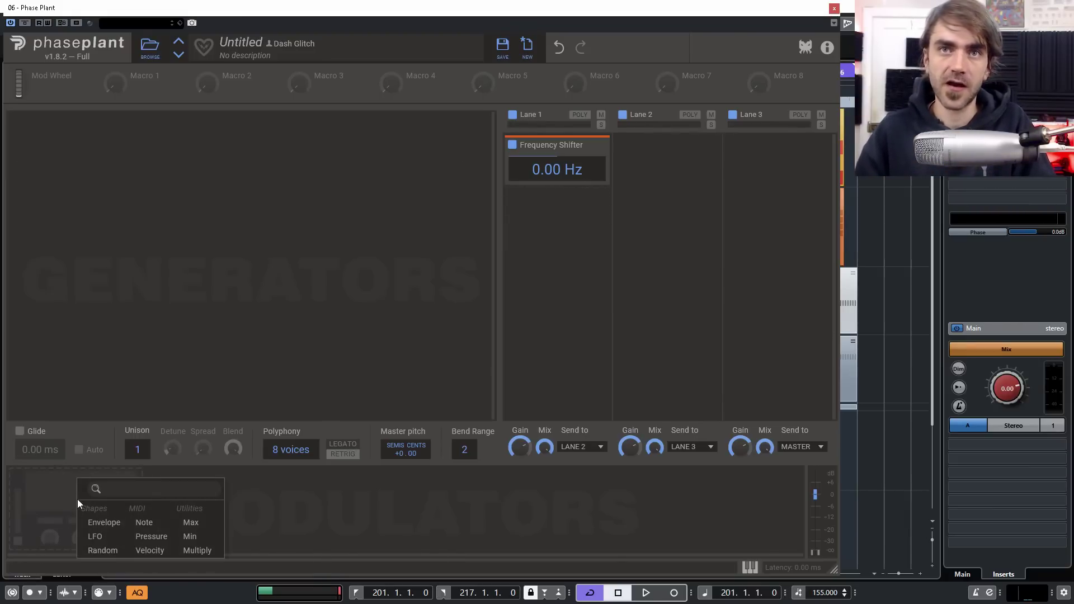
left_click(103, 549)
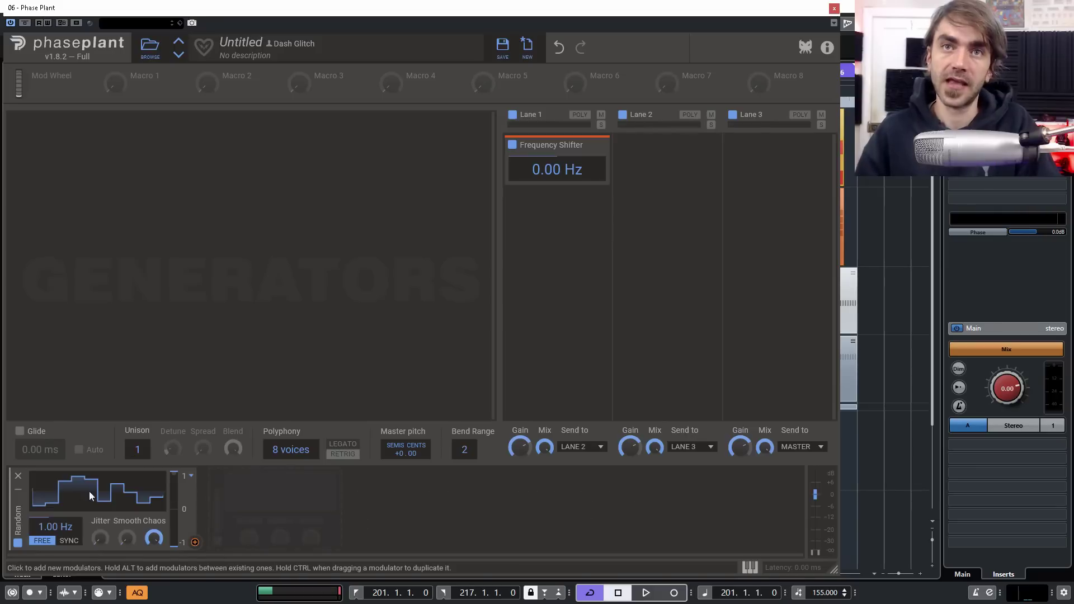
left_click(69, 541)
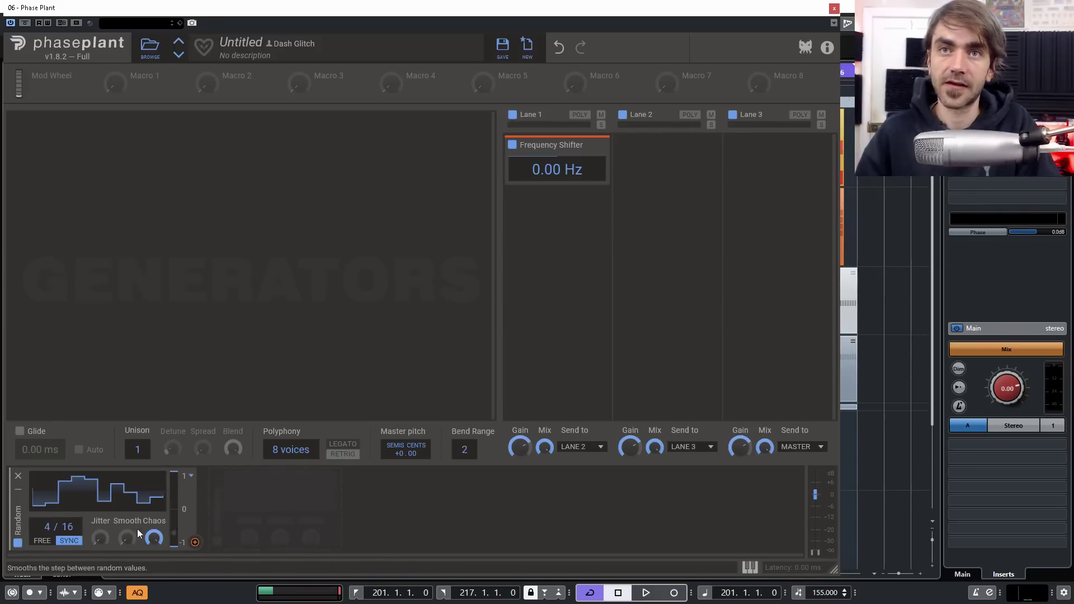
left_click(195, 542)
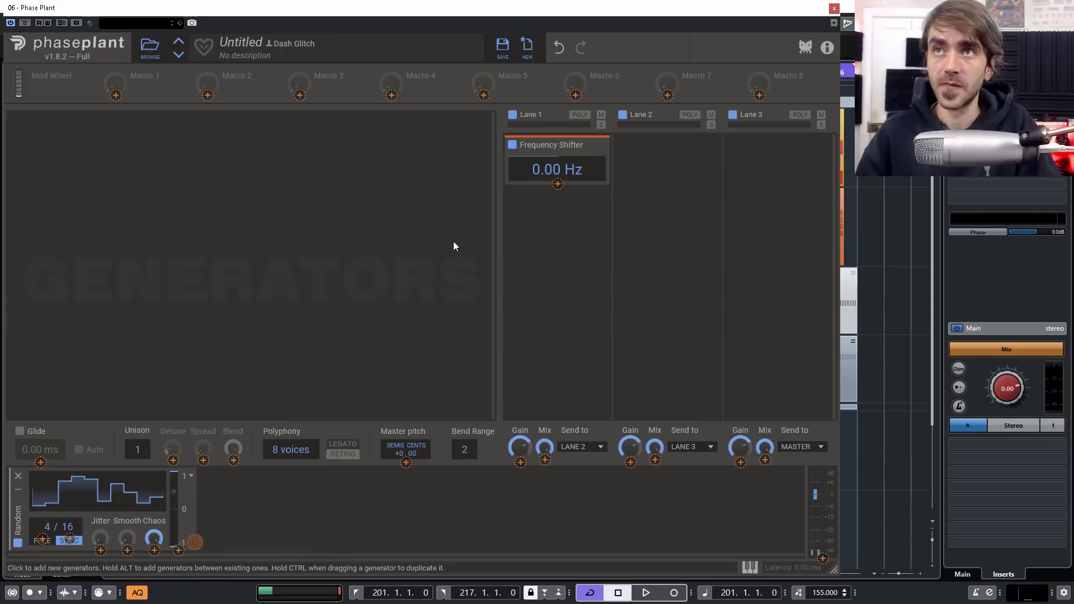
left_click(558, 184)
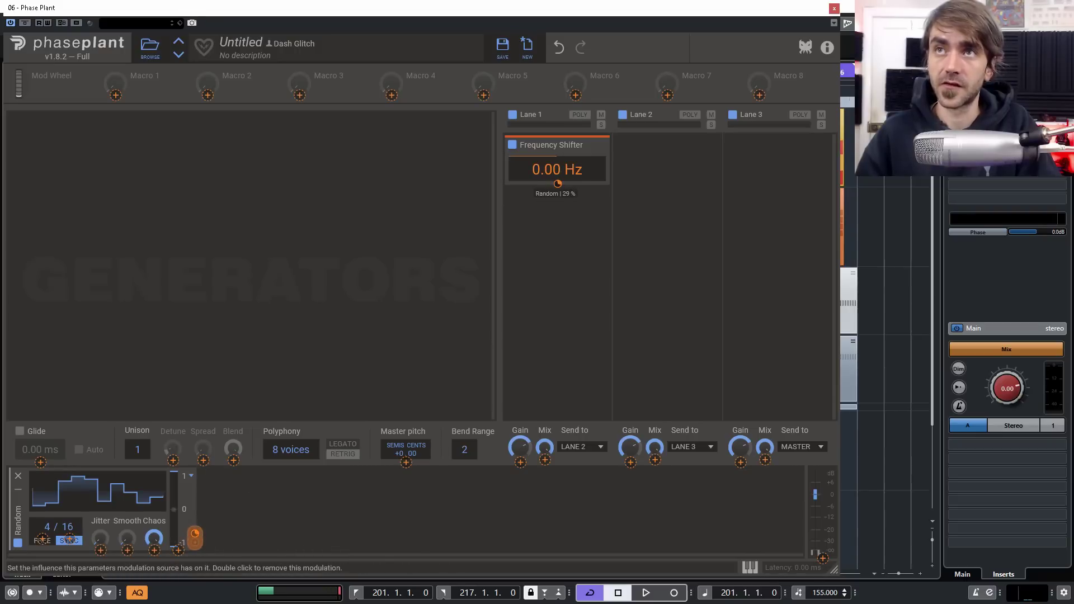
left_click(141, 146)
Add an Analog oscillator and set Random's frequency-shift depth to about 27%
left_click(141, 133)
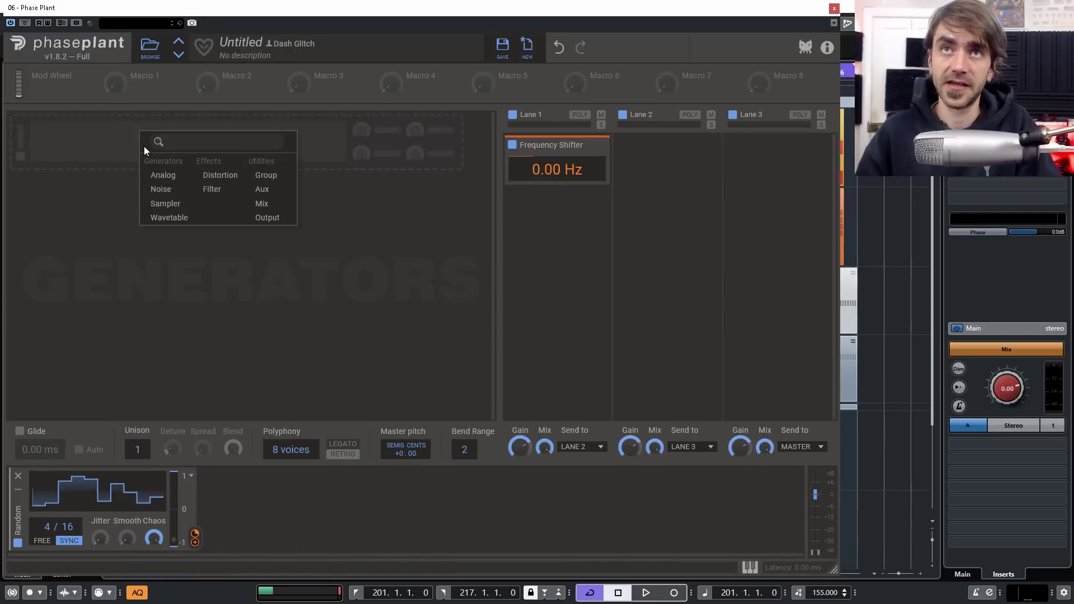
left_click(158, 177)
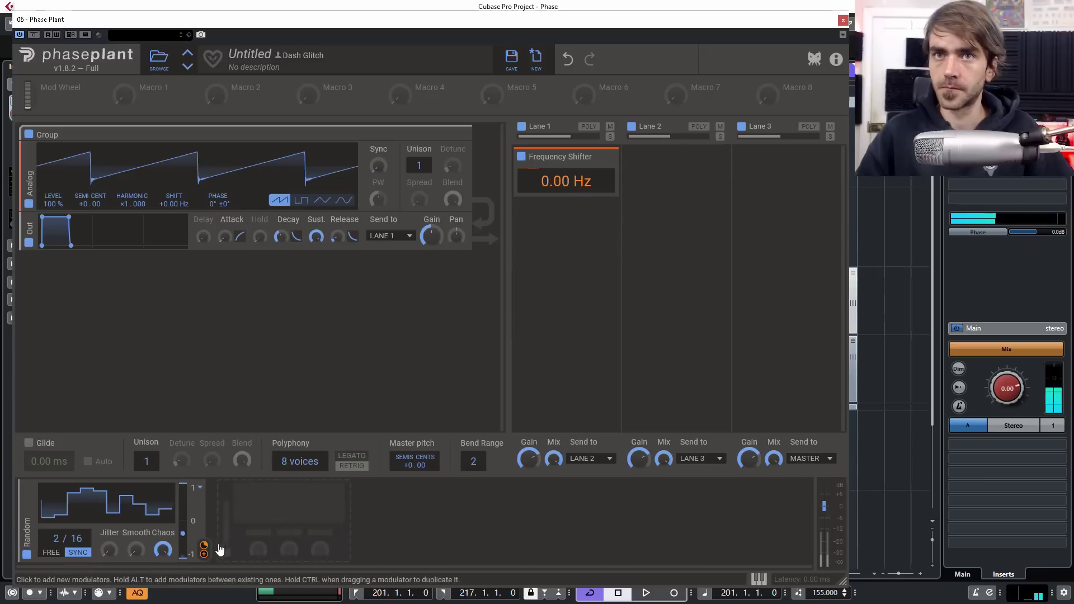
left_click_drag(204, 546, 203, 544)
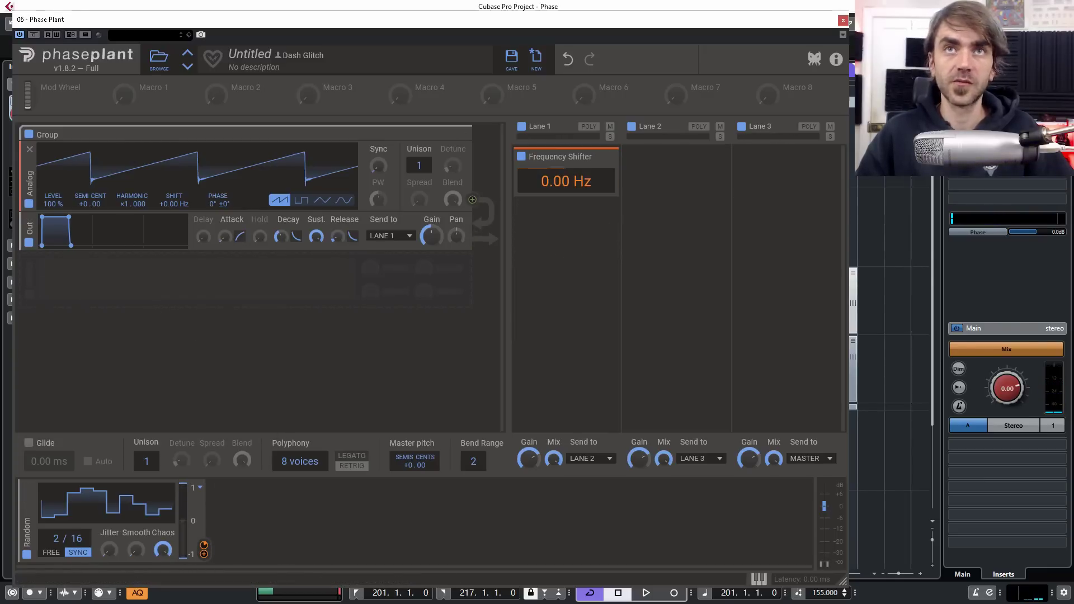
Swap the Analog oscillator for a Sampler placed above Out, loaded with Gregorian Choir
left_click(30, 152)
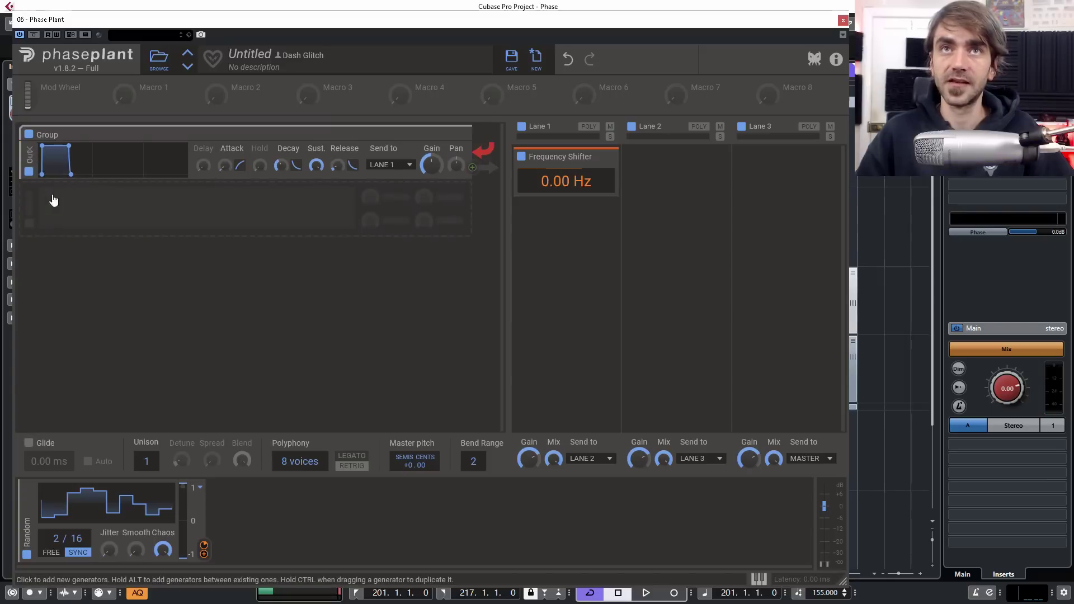
left_click(54, 200)
left_click(84, 277)
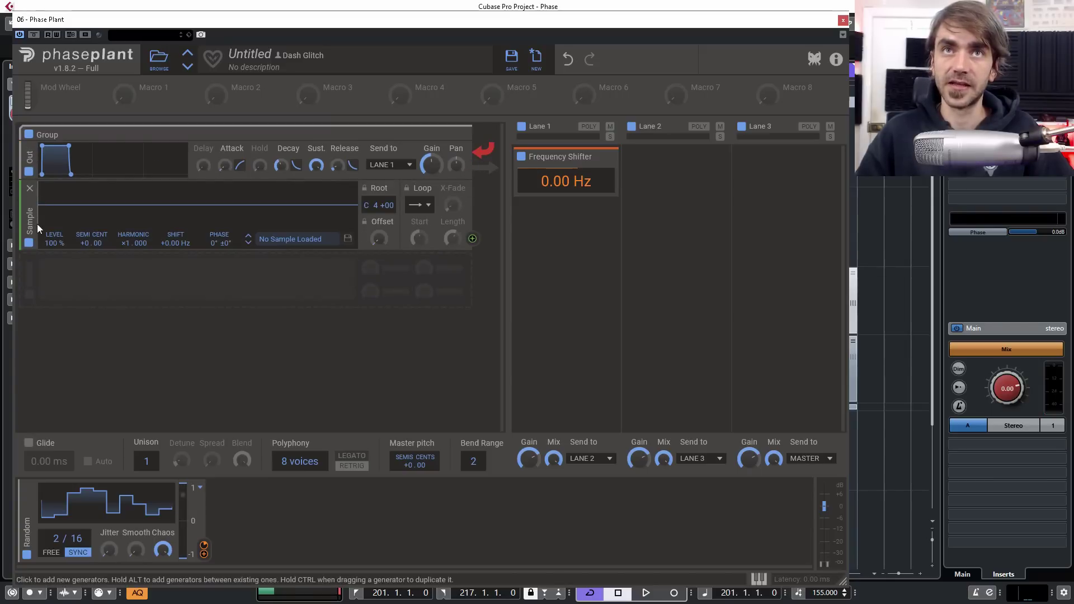
left_click_drag(37, 223, 36, 163)
left_click(294, 199)
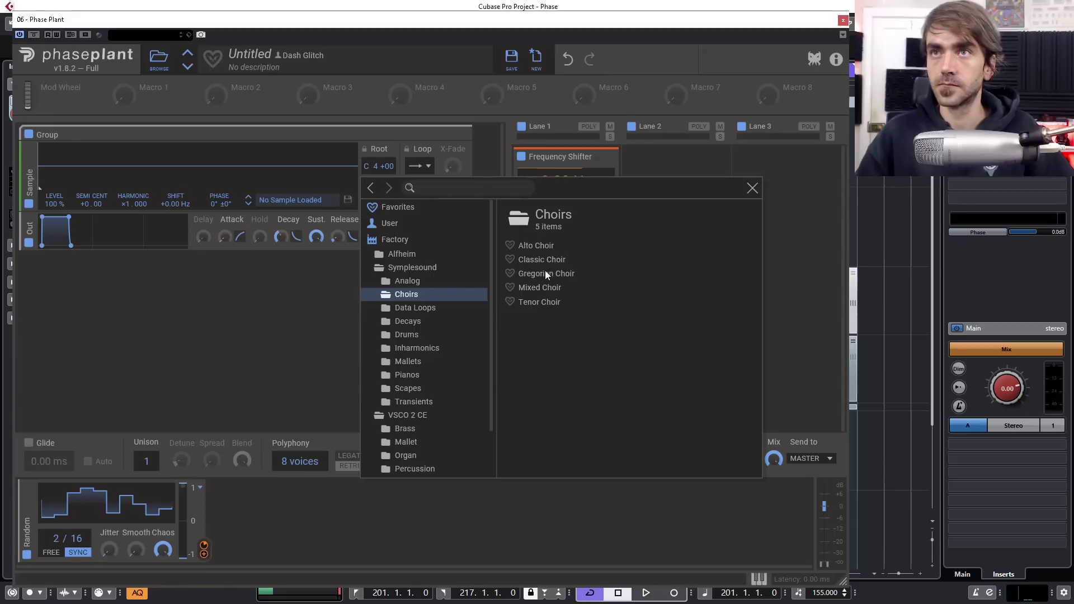
double_click(545, 273)
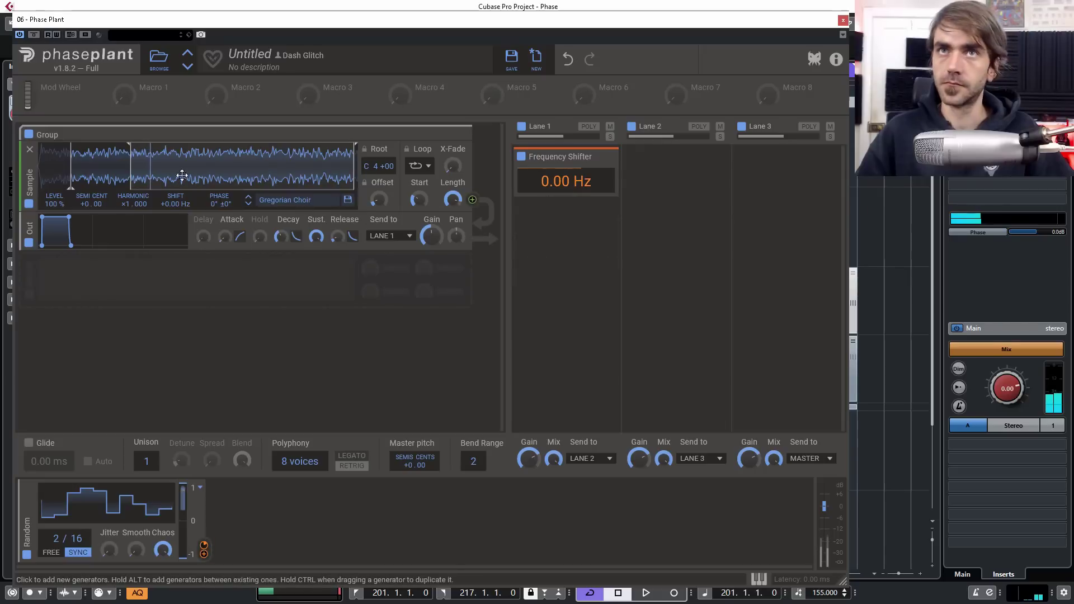
Replace the Sampler with an Analog saw oscillator in a new Group, tuned down 12 semitones
left_click(465, 135)
left_click(176, 155)
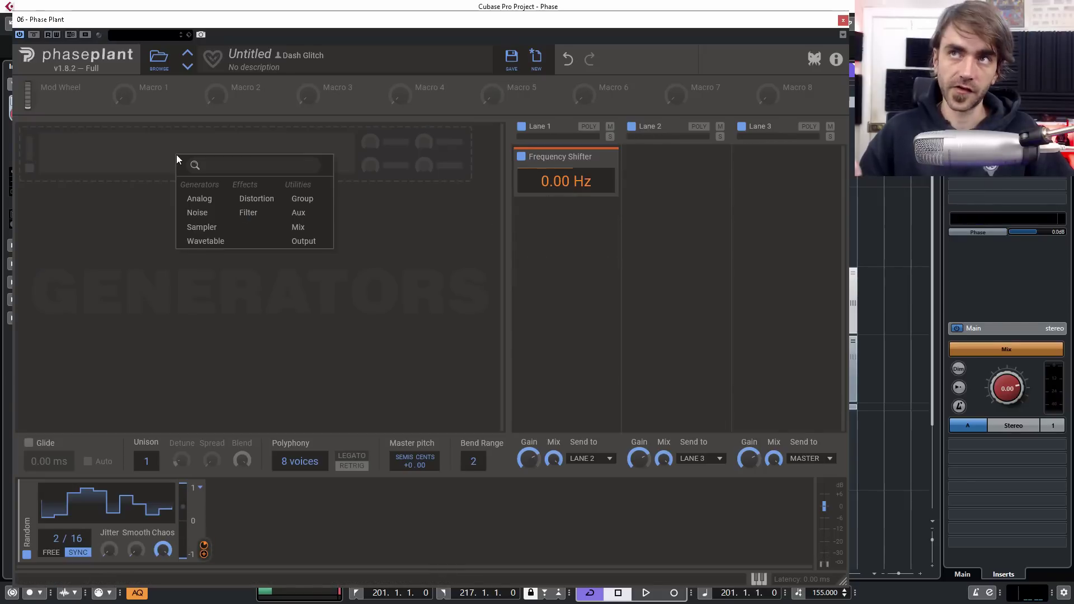
left_click(191, 200)
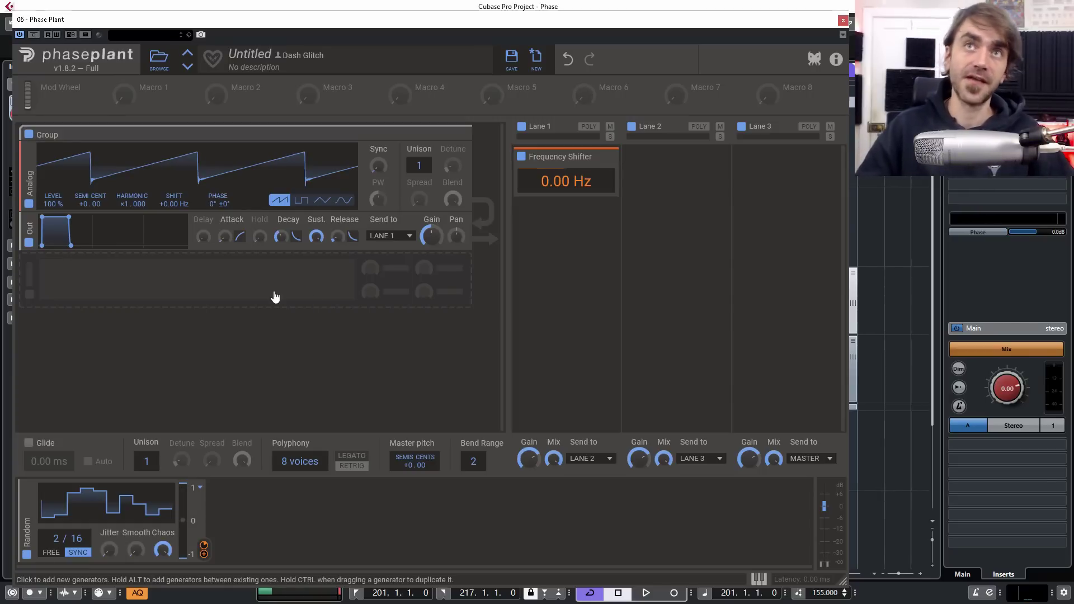
left_click_drag(84, 203, 84, 228)
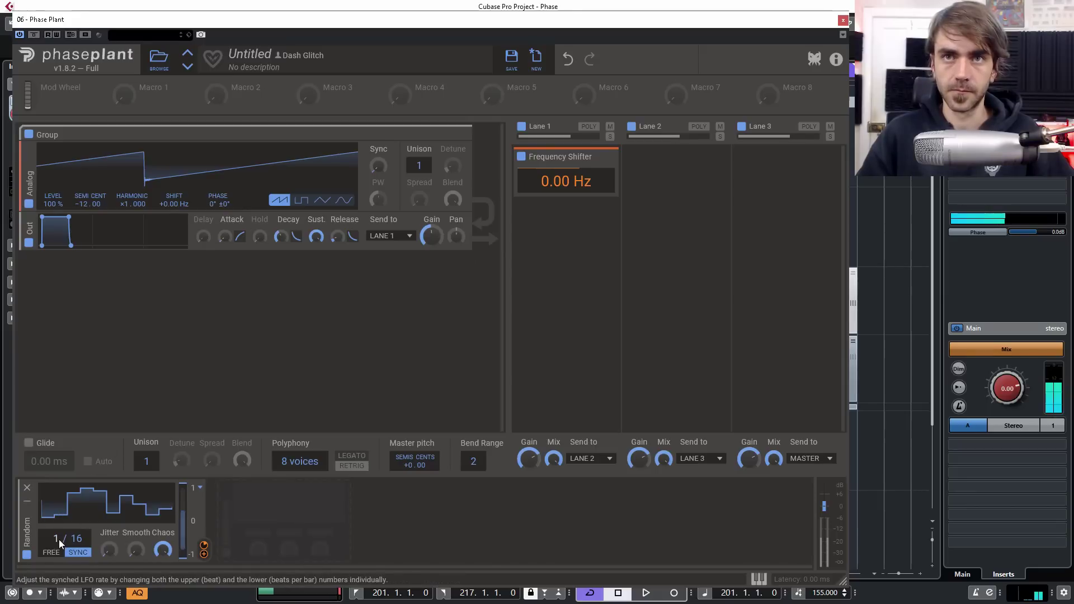
Set the Random modulator rate back to 2/16
left_click_drag(59, 539, 59, 529)
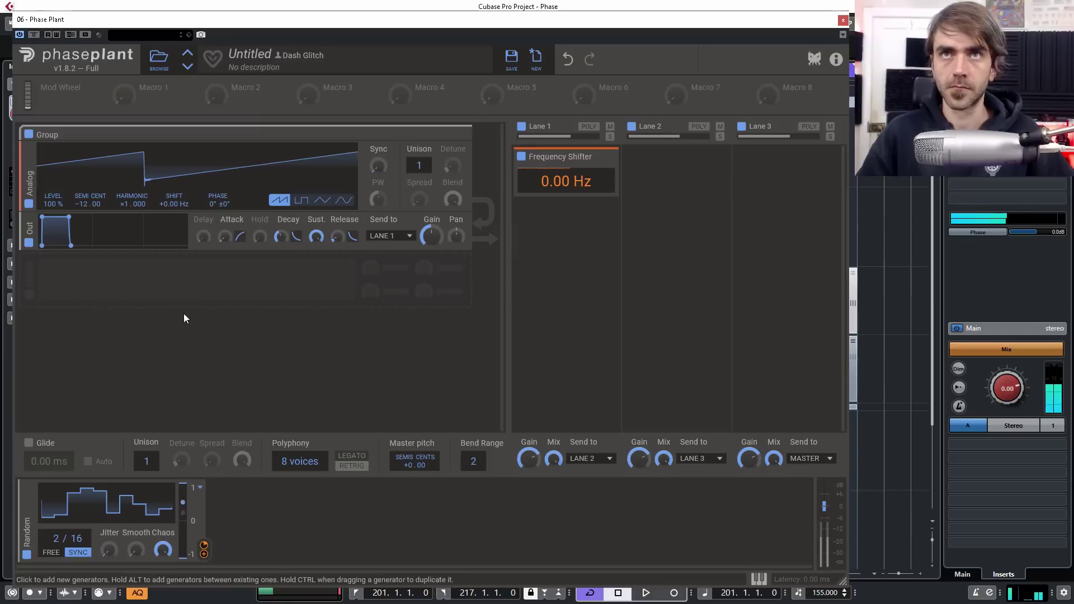
left_click(121, 284)
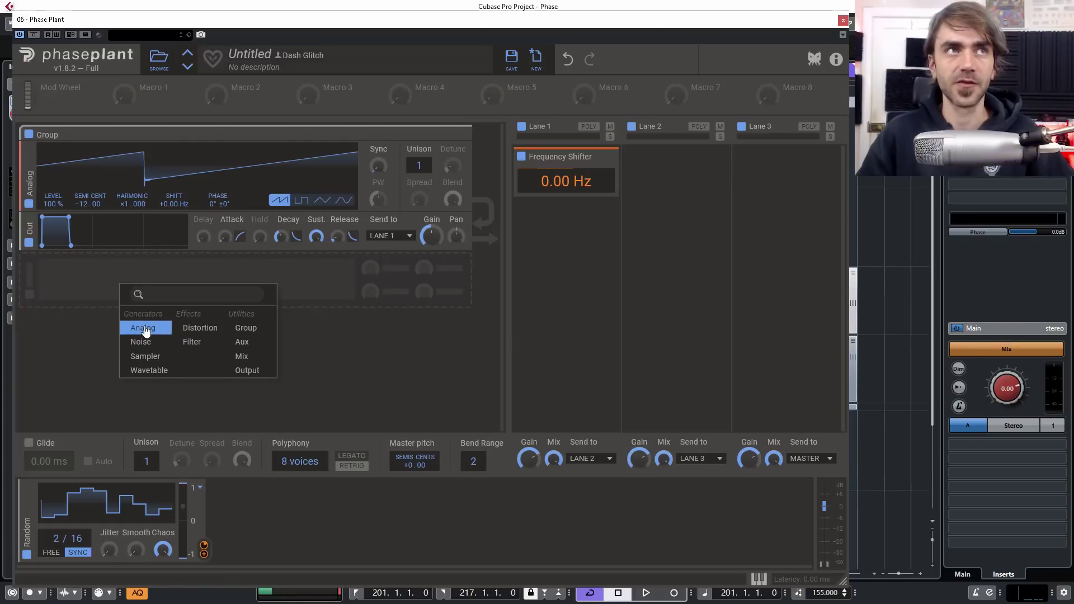
left_click(305, 378)
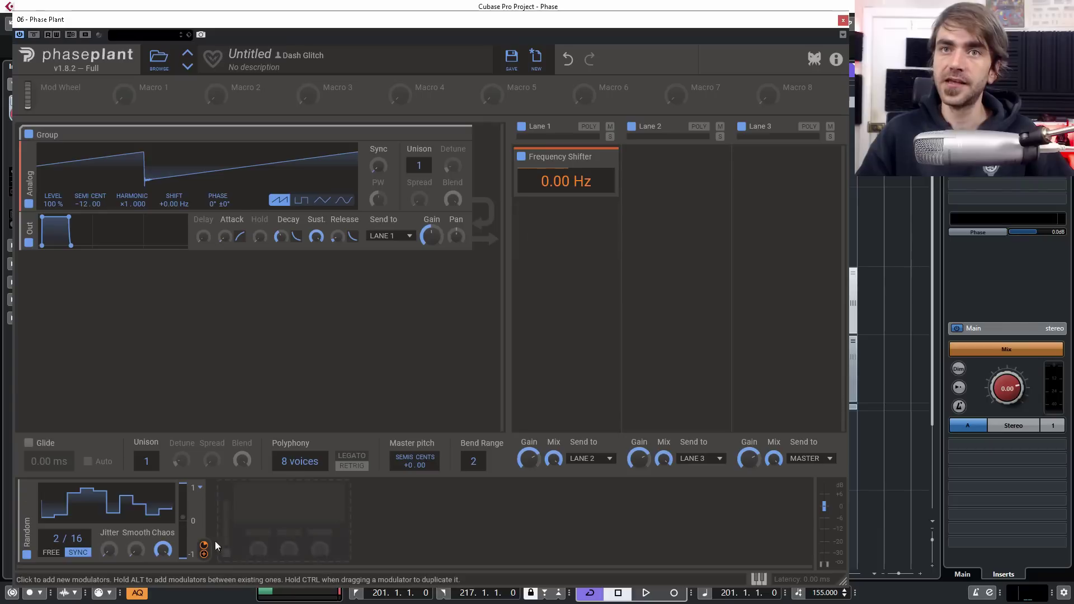
left_click_drag(146, 96, 570, 211)
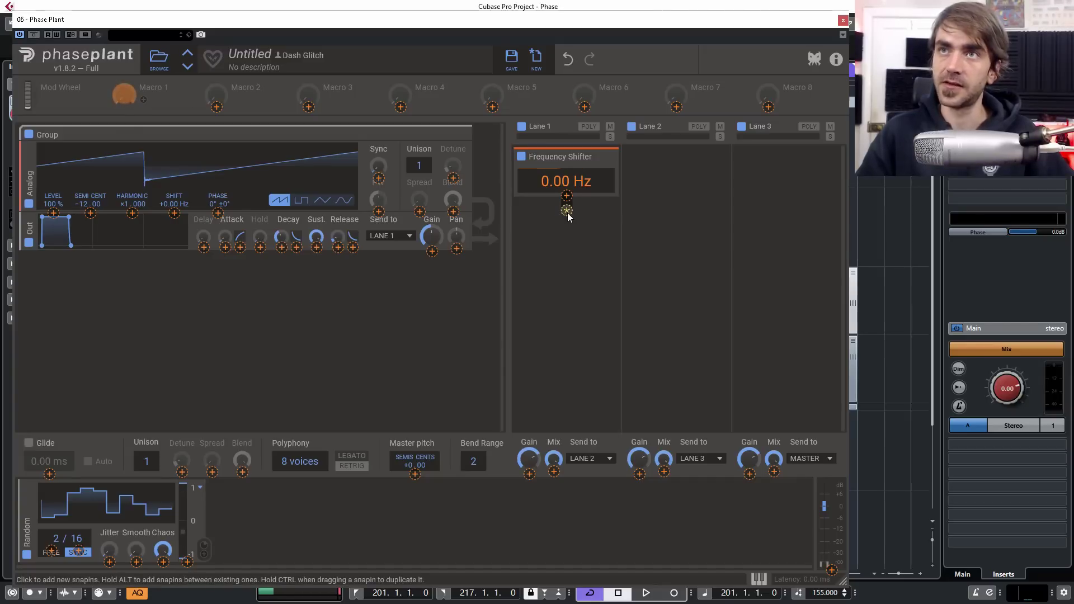
mouse_move(567, 211)
left_click(619, 270)
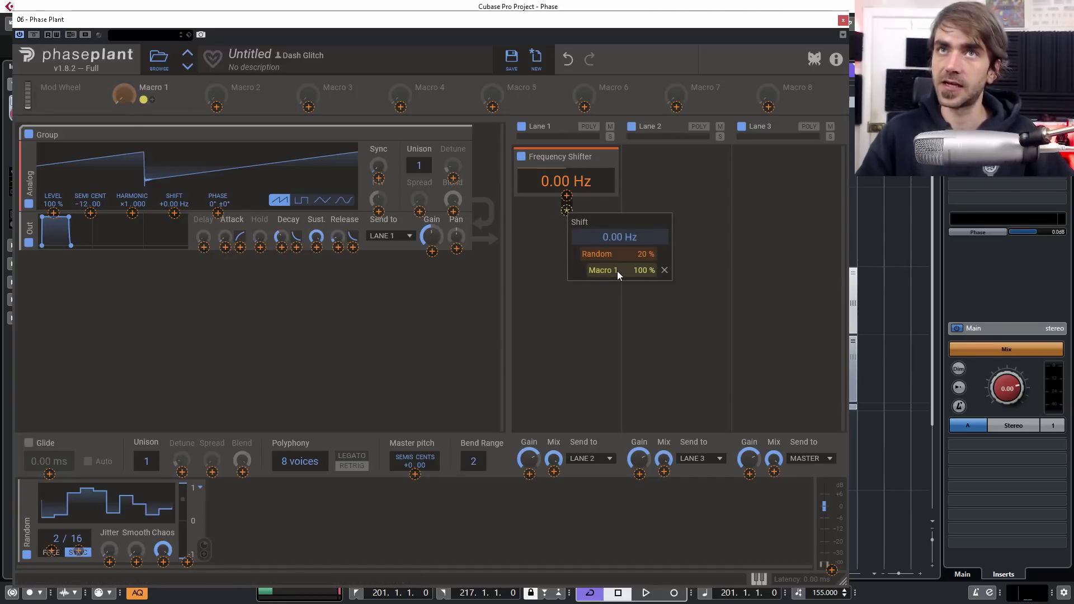
left_click(120, 94)
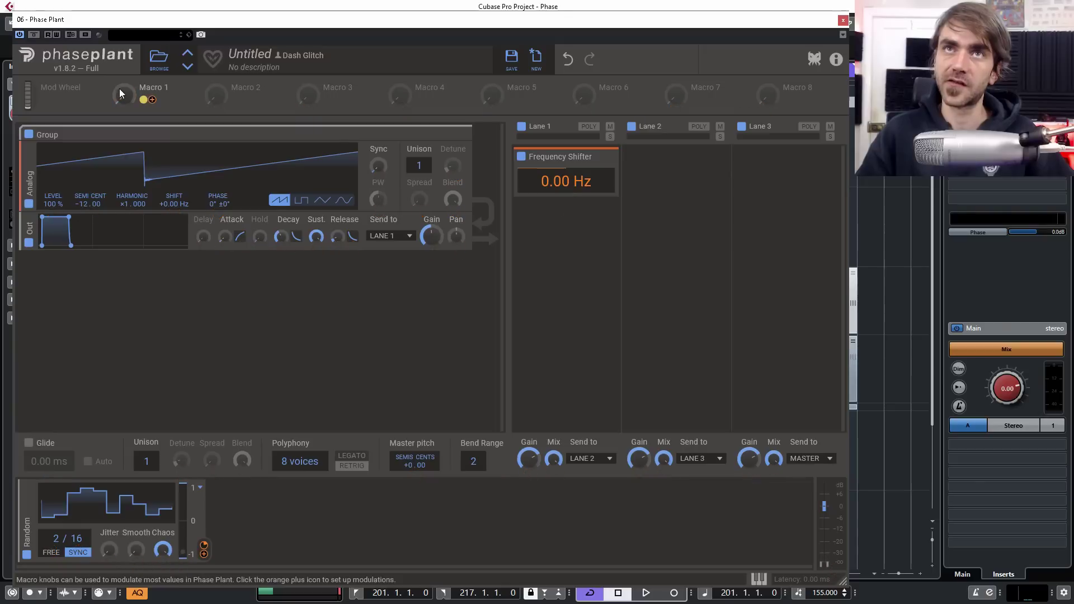
left_click_drag(124, 94, 124, 72)
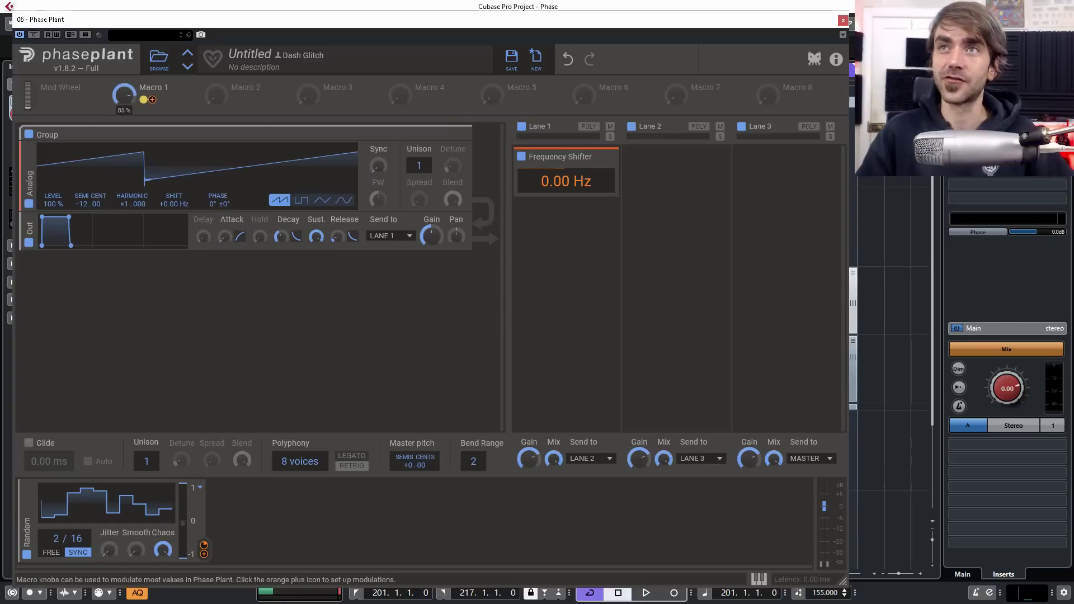
left_click_drag(129, 98, 130, 149)
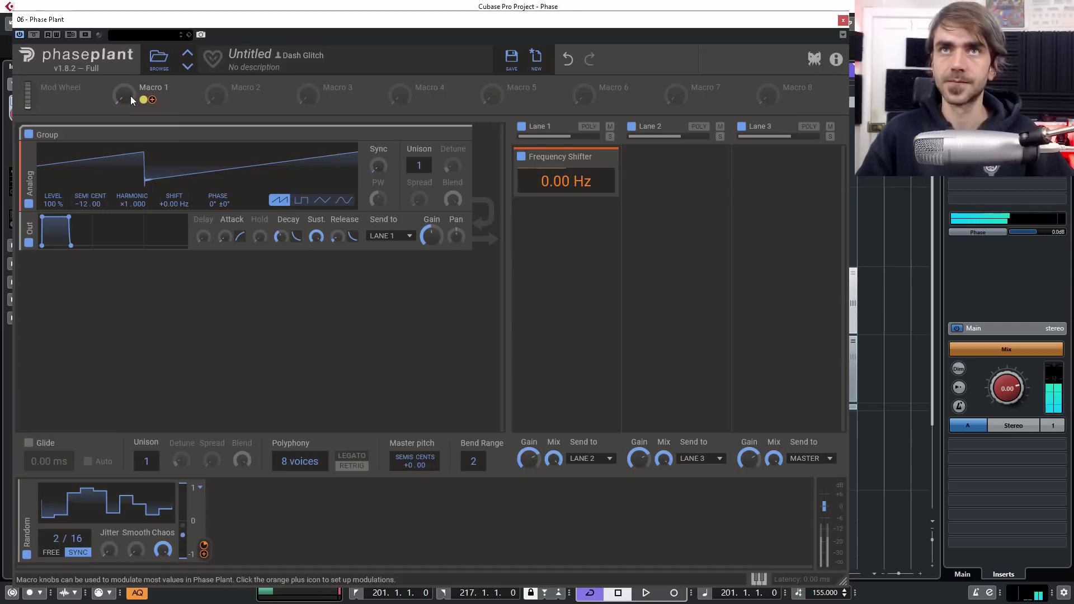
left_click_drag(130, 96, 125, 59)
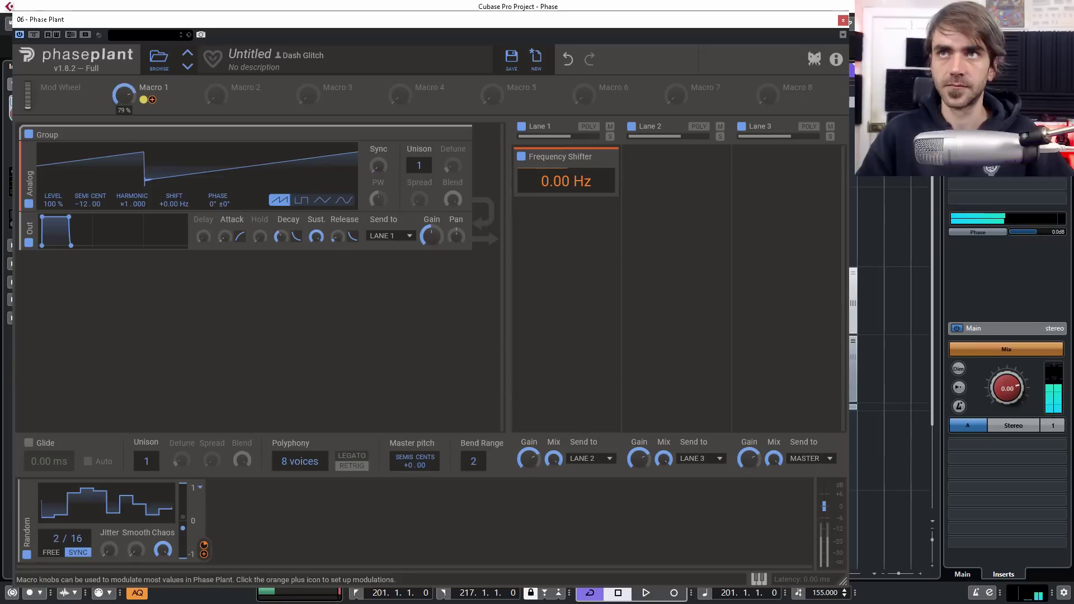
mouse_move(124, 99)
left_mouse_down()
mouse_move(124, 120)
mouse_move(125, 81)
mouse_move(126, 117)
left_mouse_up()
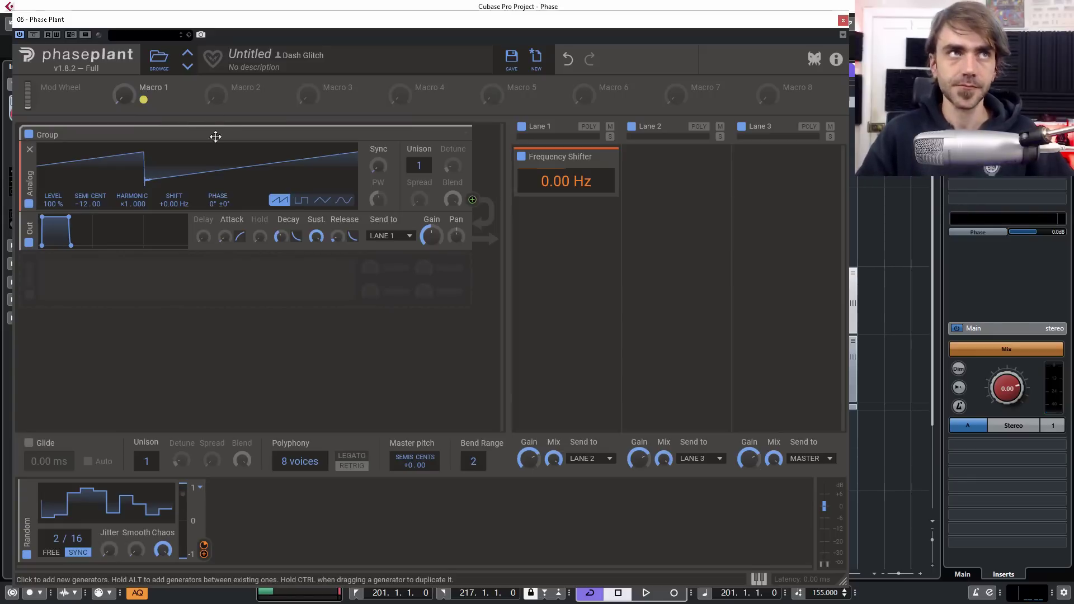
mouse_move(166, 97)
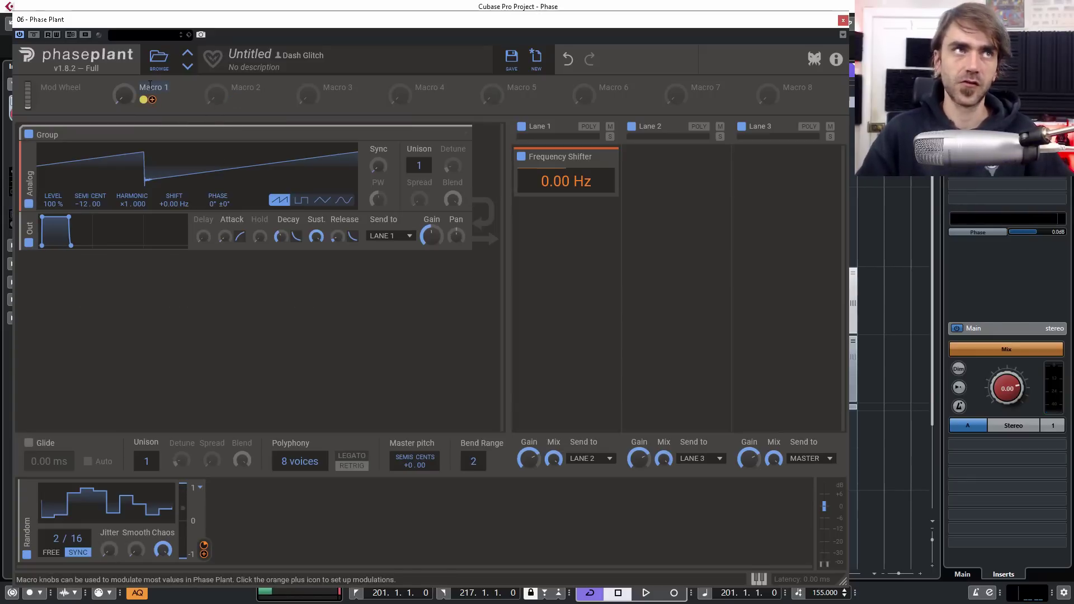
double_click(150, 87)
type("Freq")
key("Return")
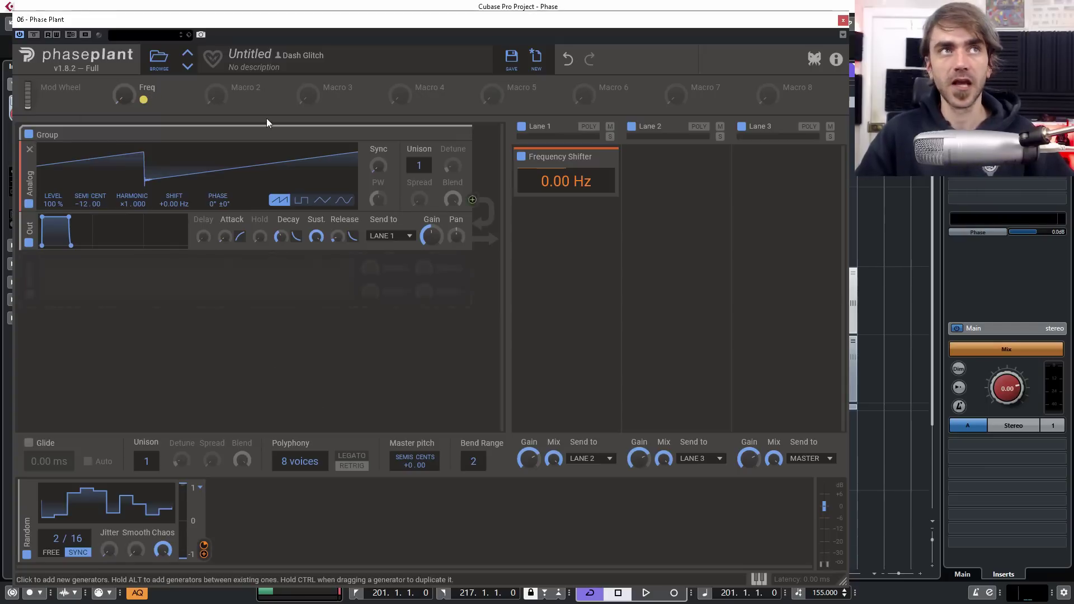
mouse_move(214, 100)
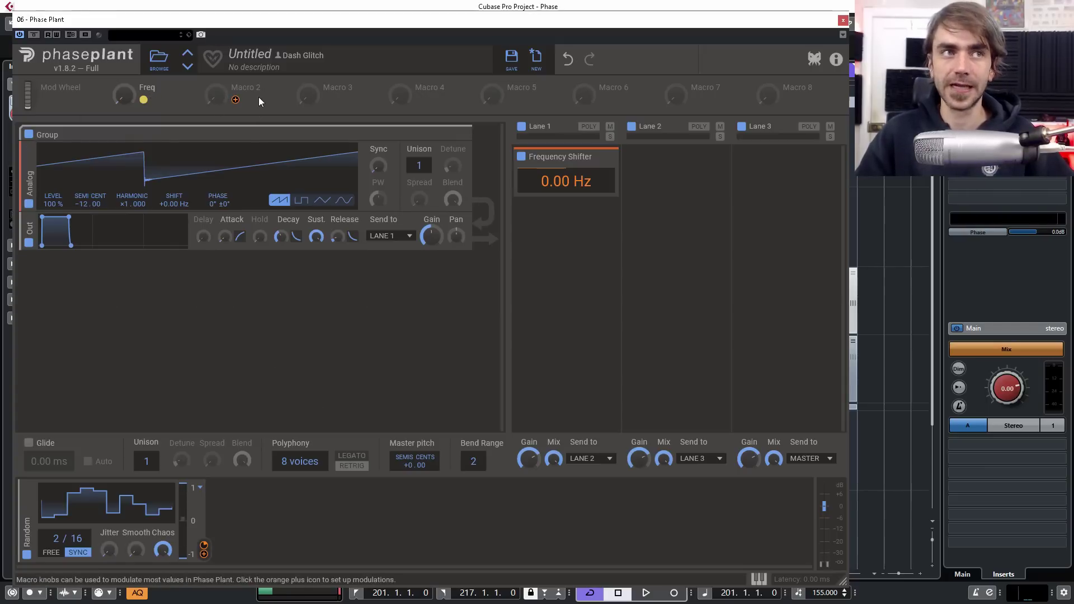
Add a second Analog oscillator with a sine wave, tuned down 24 semitones
left_click(227, 298)
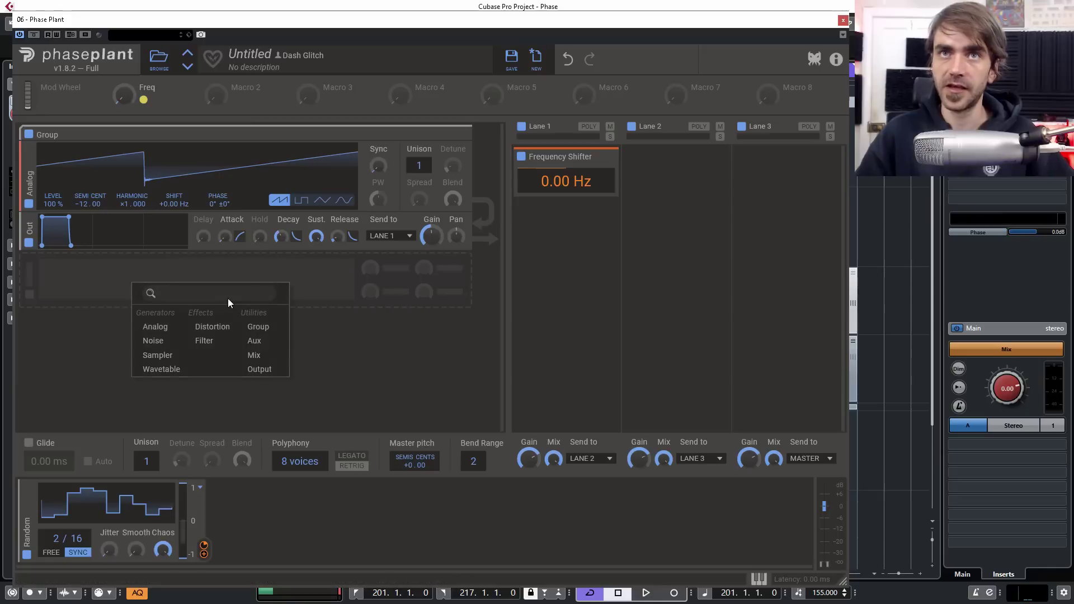
left_click(170, 333)
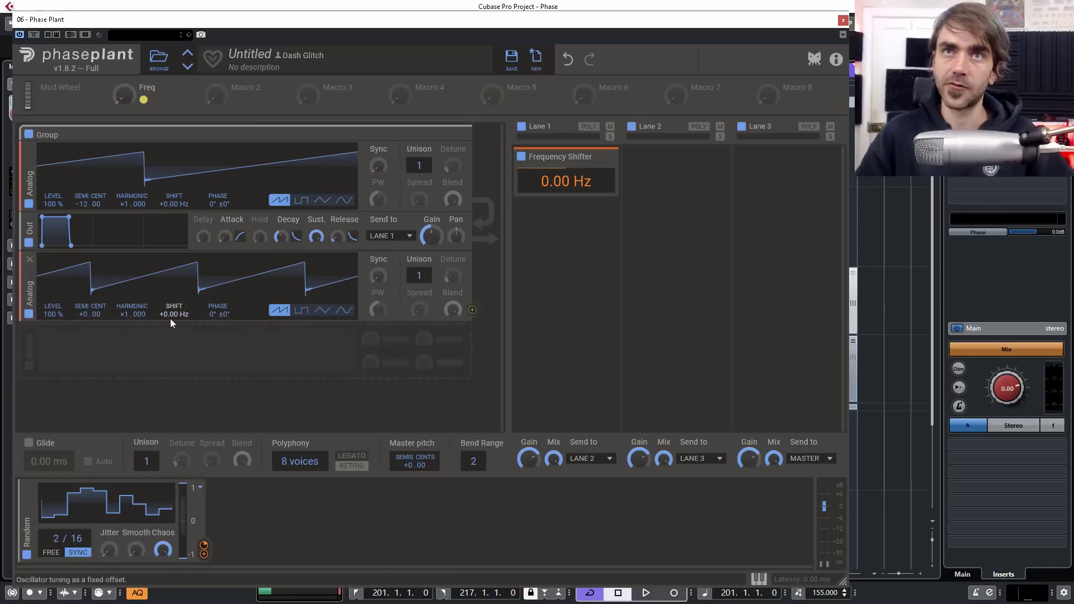
left_click(347, 312)
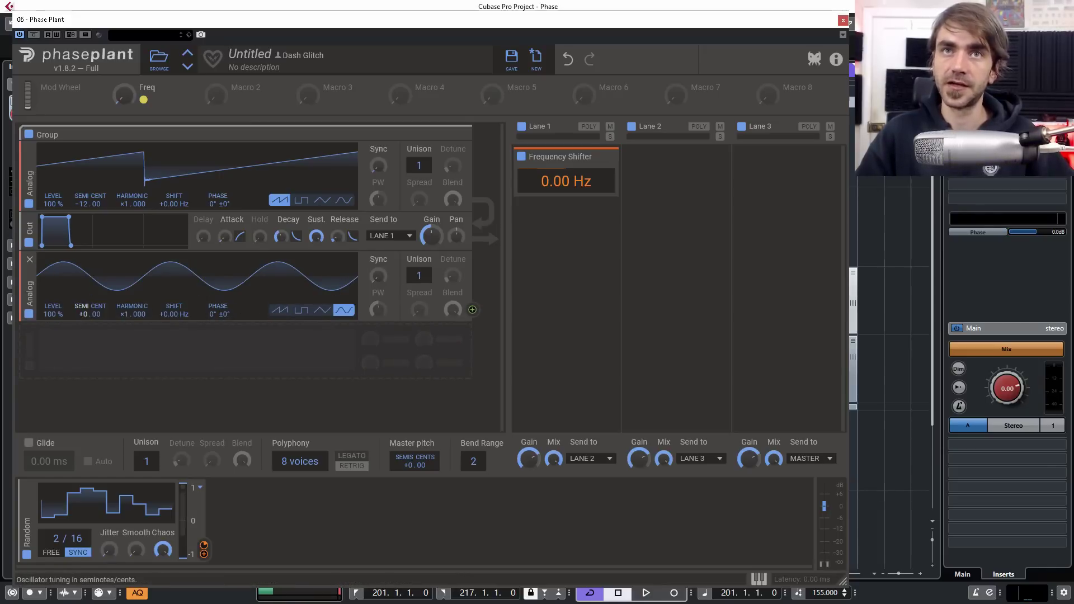
left_click_drag(83, 315, 82, 338)
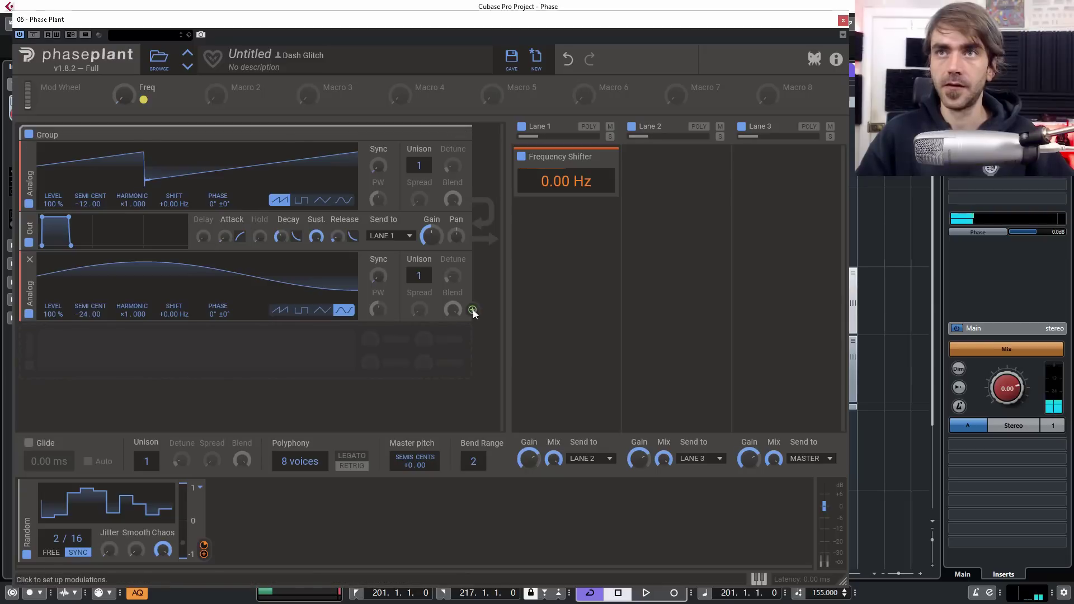
Route the sine oscillator to the saw's Phase, then test with the Freq macro and reset it
left_click(472, 310)
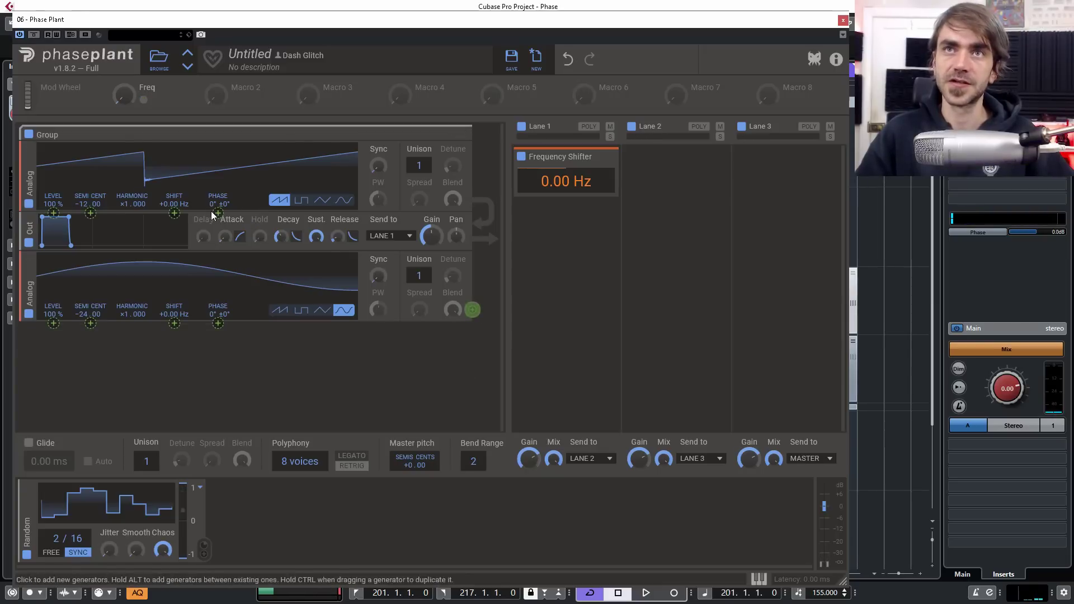
left_click_drag(218, 213, 219, 189)
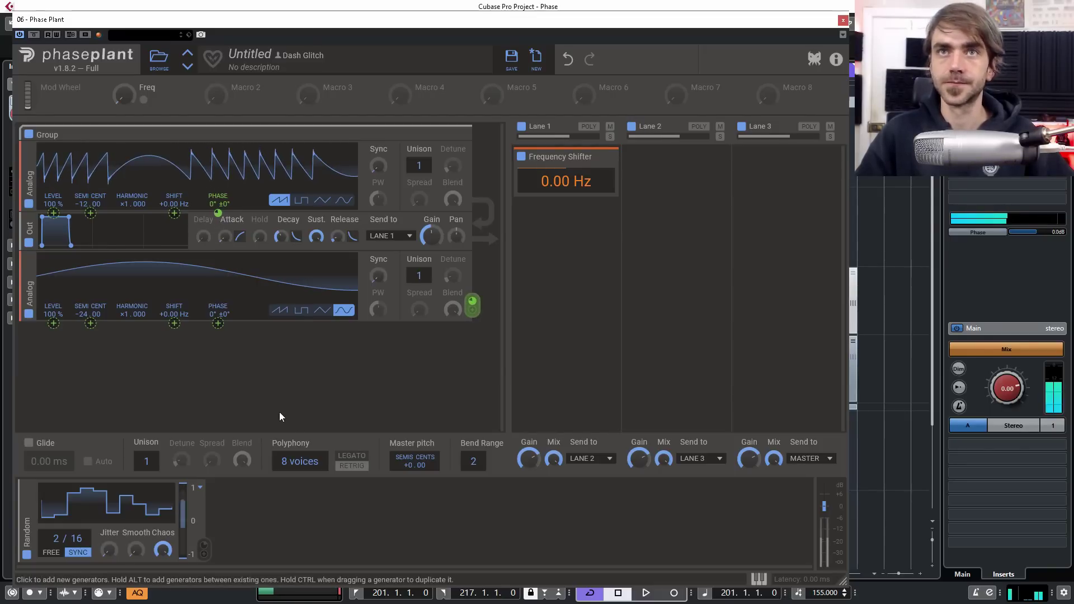
left_click(243, 405)
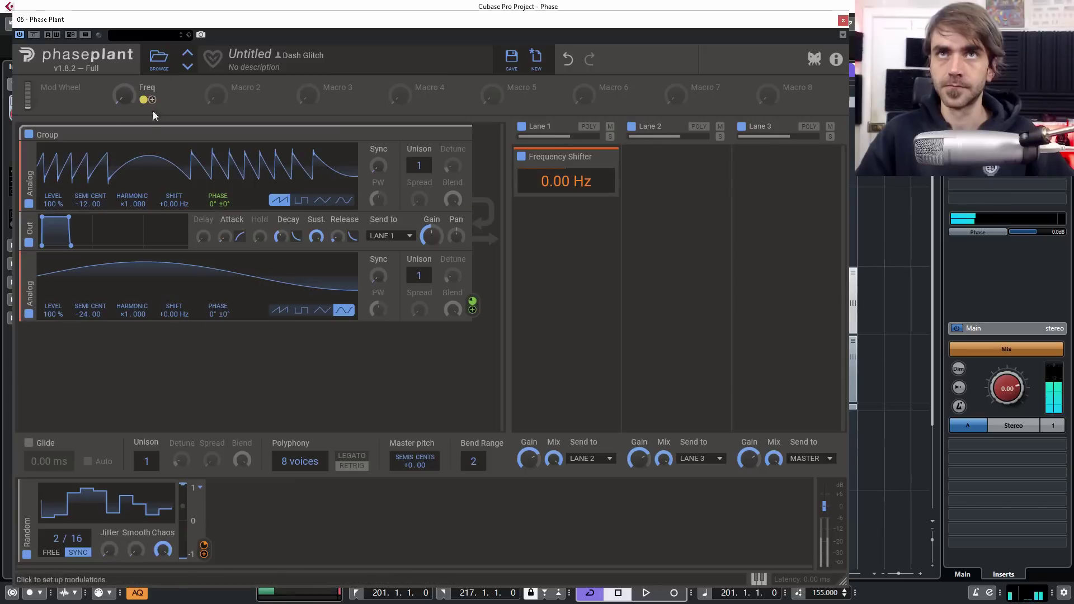
left_click_drag(124, 95, 124, 87)
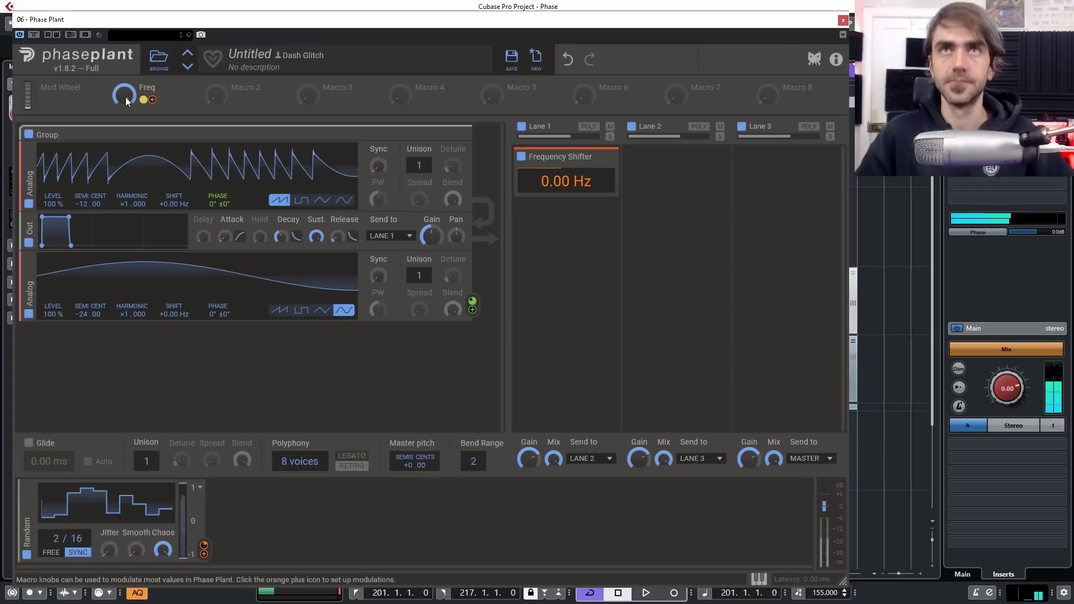
left_click_drag(125, 96, 125, 62)
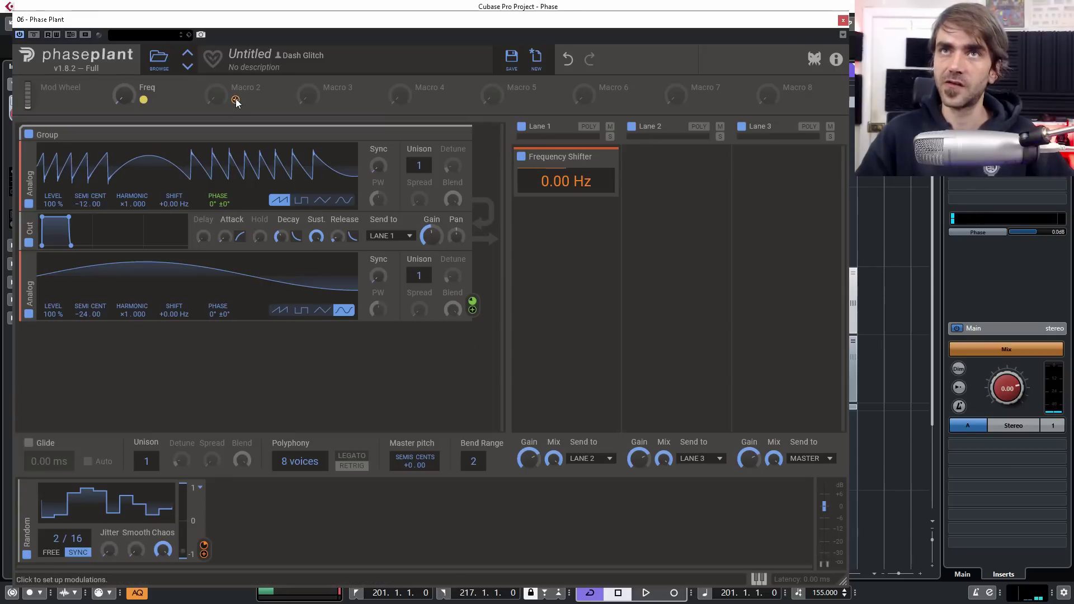
Assign Macro 2 to the saw oscillator's Phase, sweep it up to test, then reset it to zero
left_click_drag(236, 100, 220, 233)
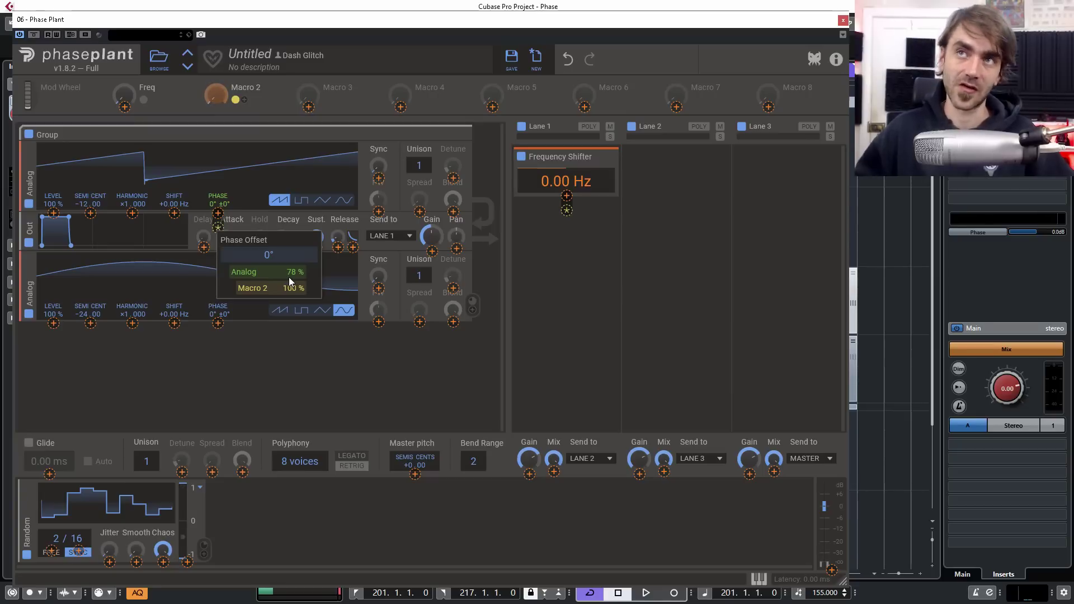
left_click(292, 387)
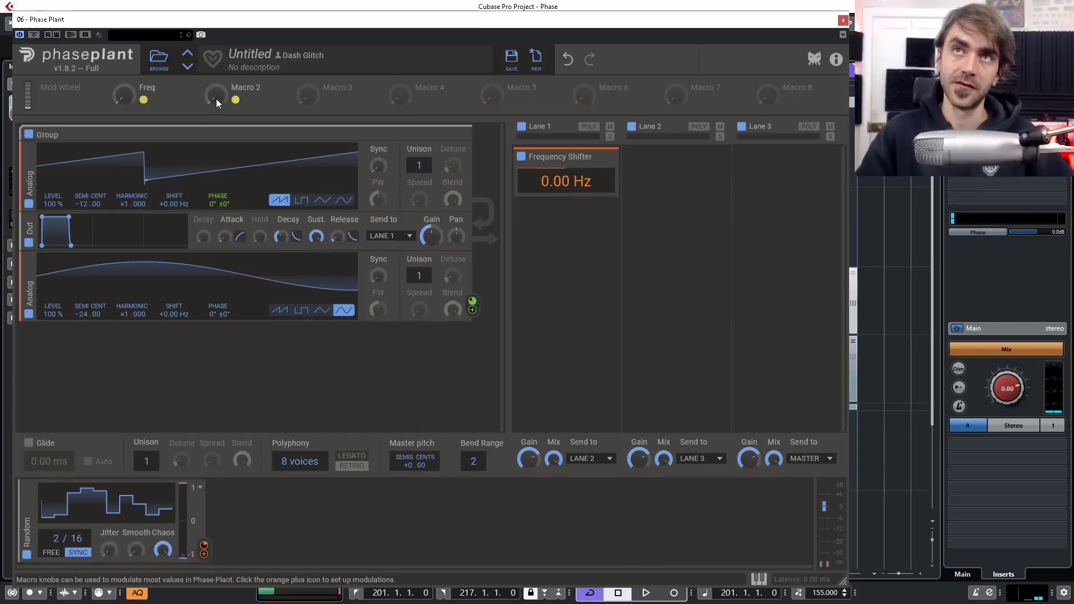
left_click_drag(216, 99, 216, 60)
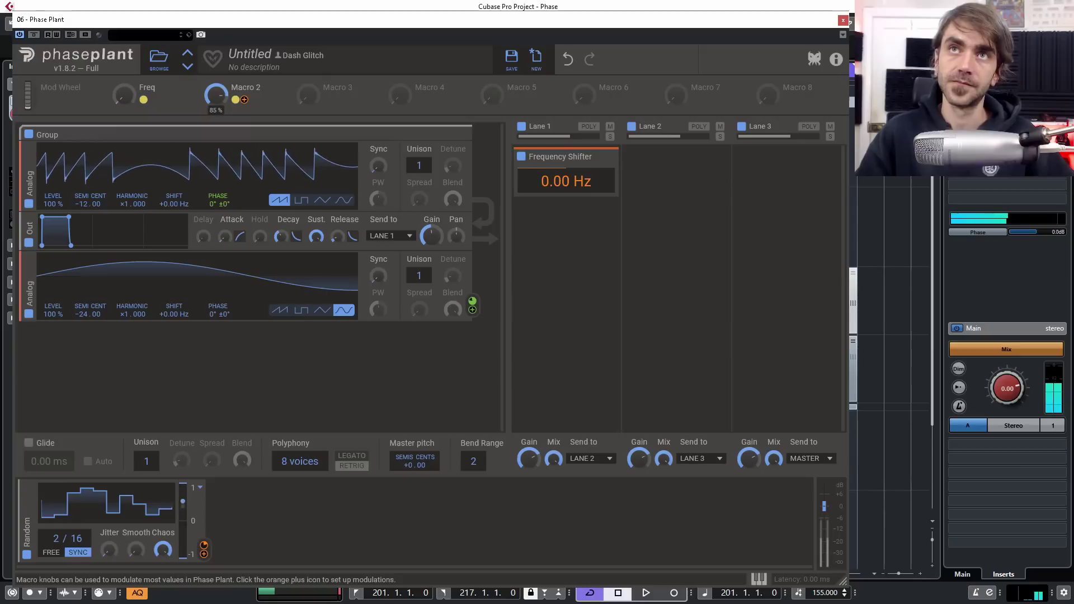
left_click_drag(216, 99, 216, 81)
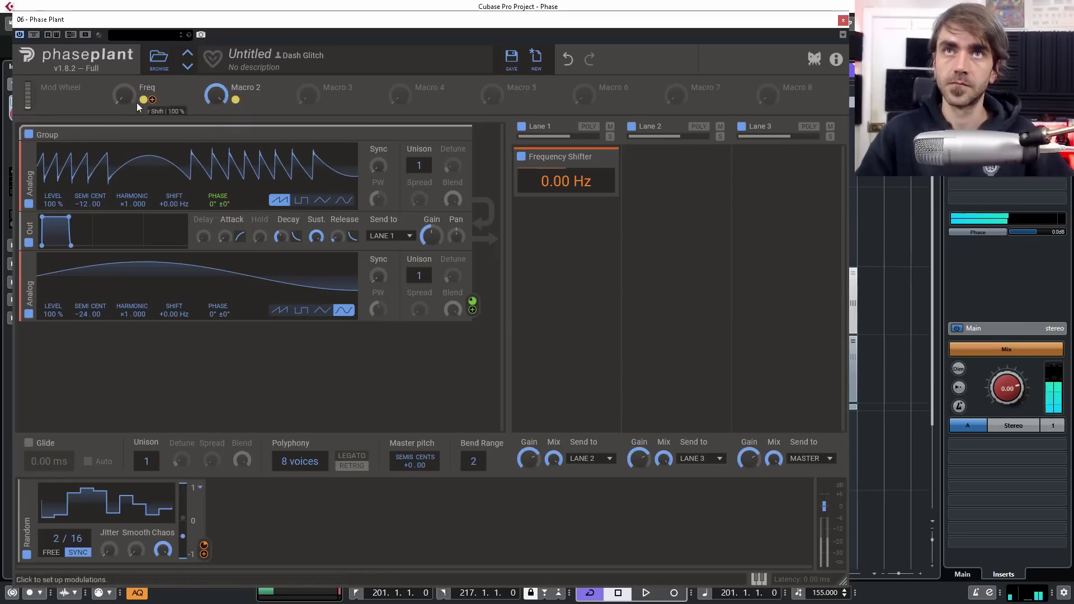
left_click_drag(124, 95, 124, 67)
left_click_drag(208, 95, 217, 56)
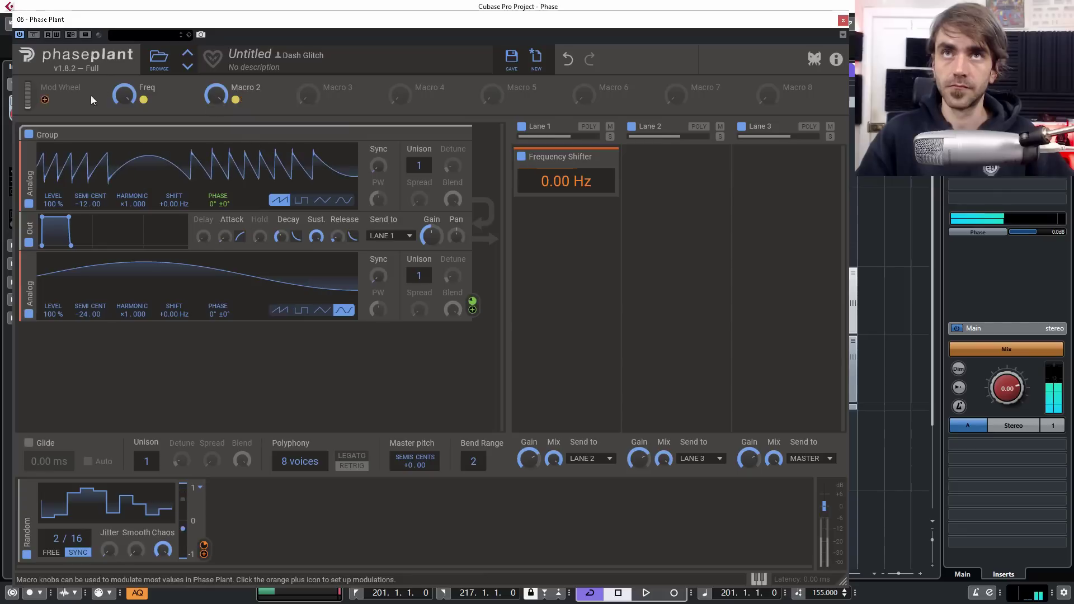
left_click_drag(216, 94, 217, 151)
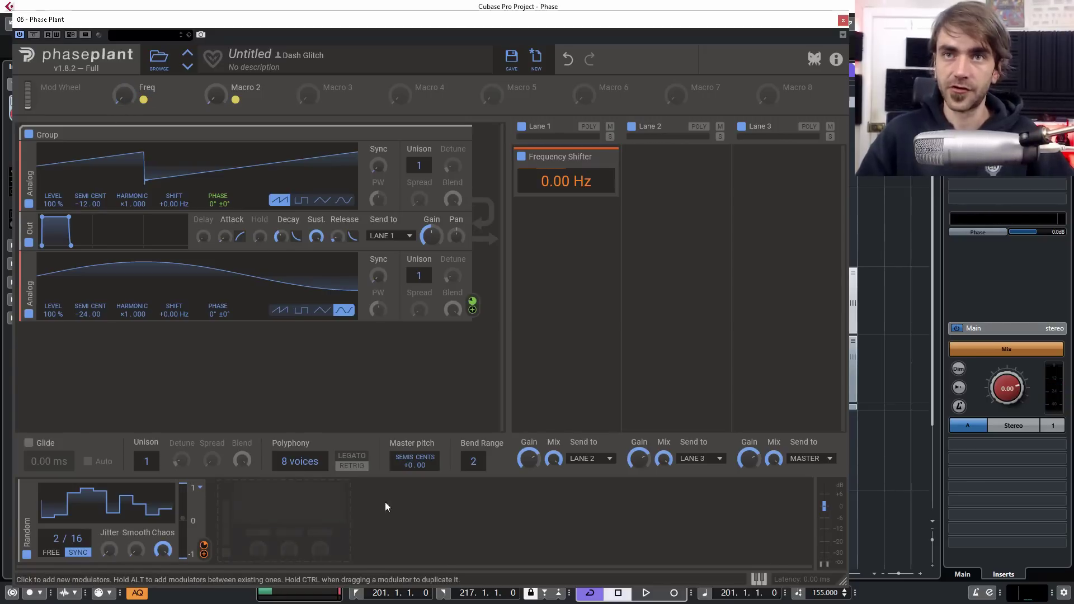
Add a 0.28 Hz sine LFO and route it to the saw oscillator's frequency Shift
left_click(323, 515)
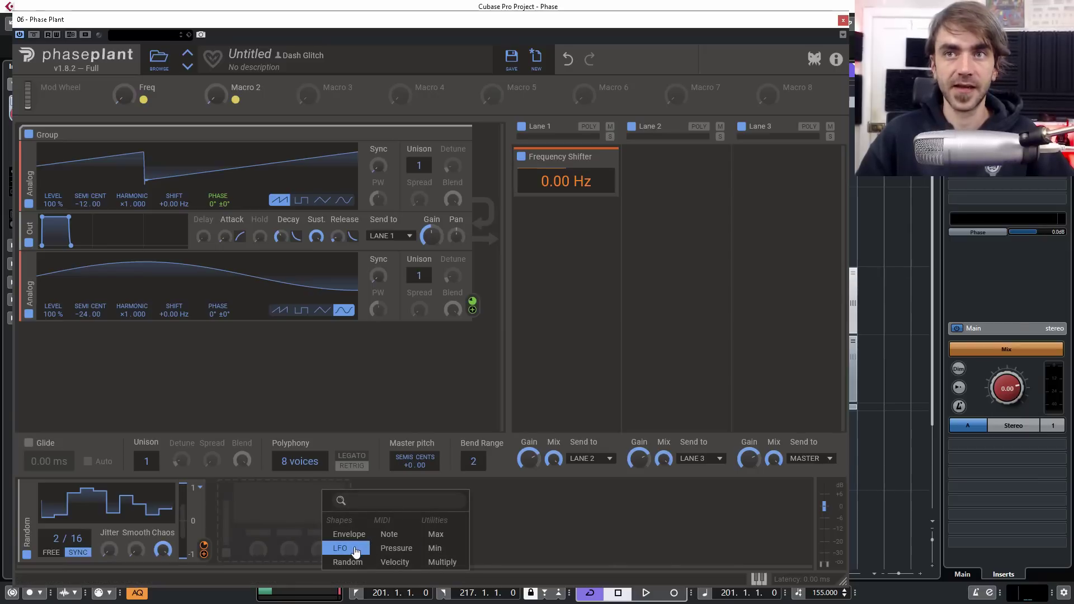
left_click(356, 550)
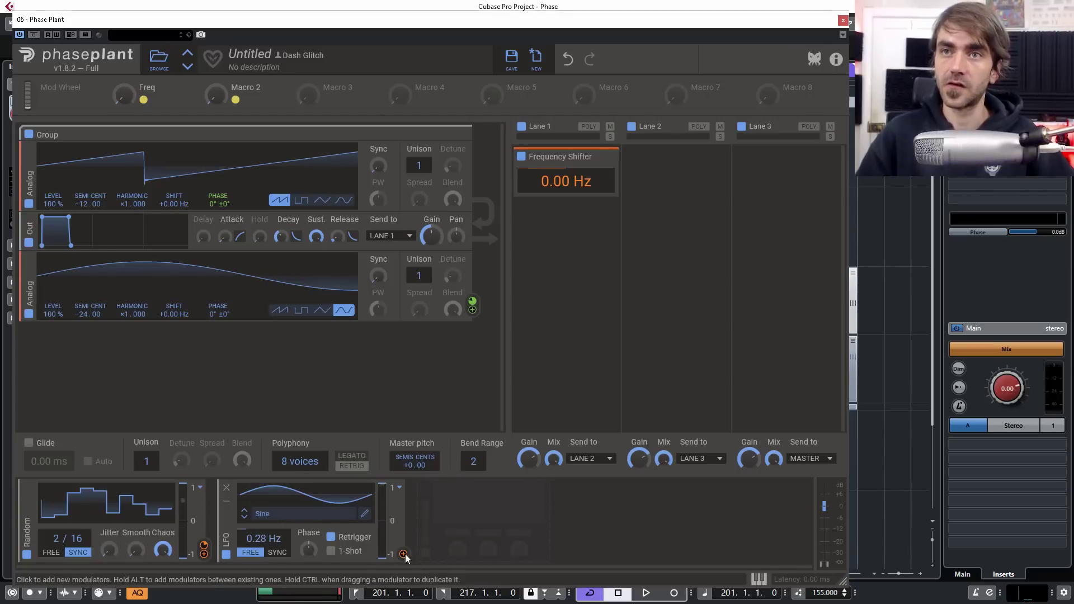
left_click_drag(403, 554, 175, 213)
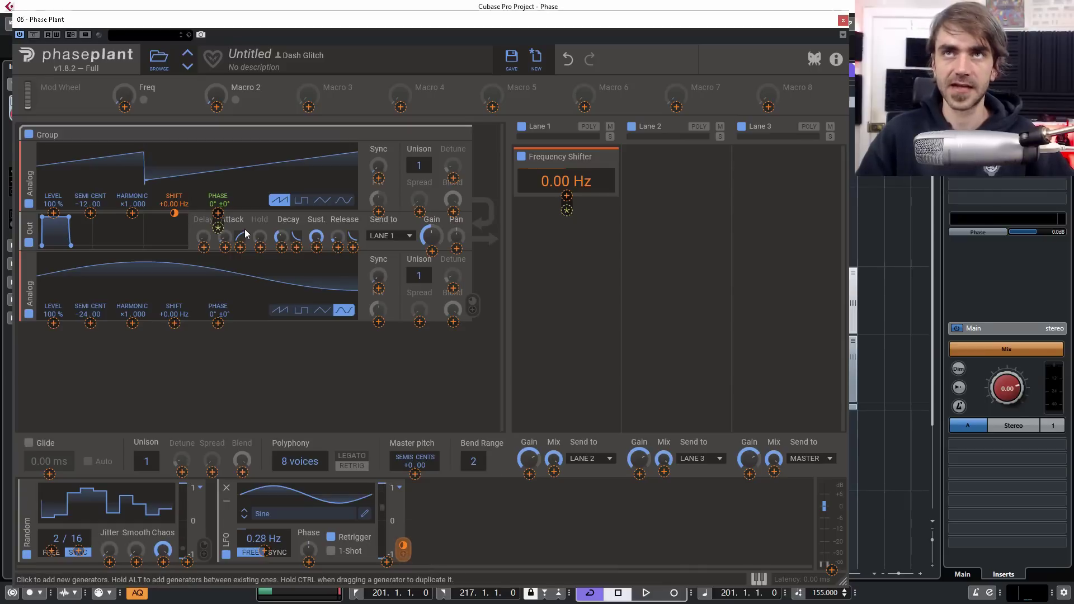
mouse_move(176, 217)
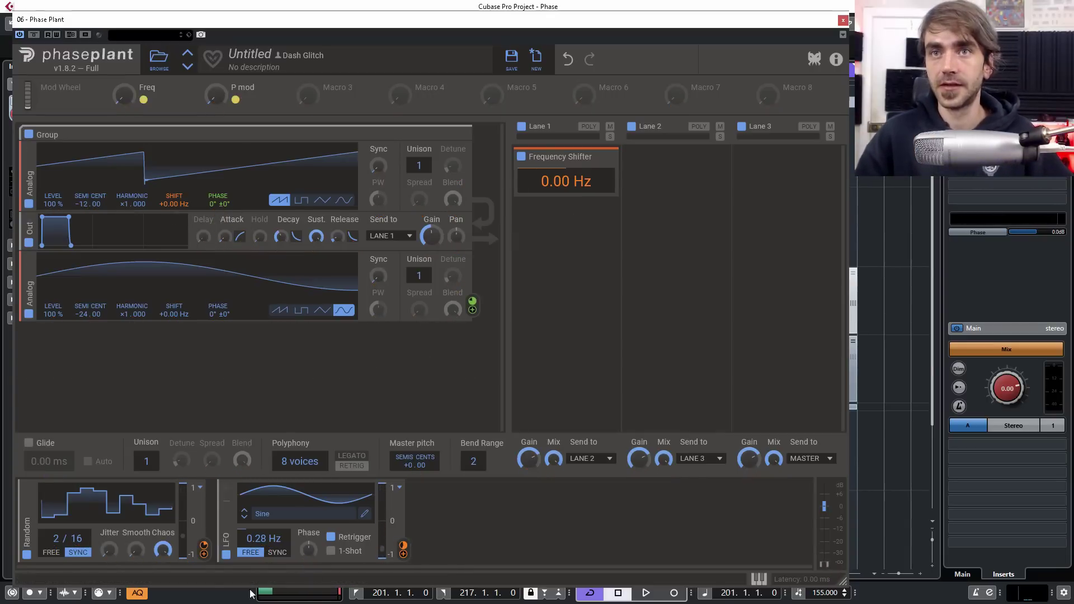
Link Macro 3 to the saw oscillator's frequency Shift and set it to zero
left_click(328, 99)
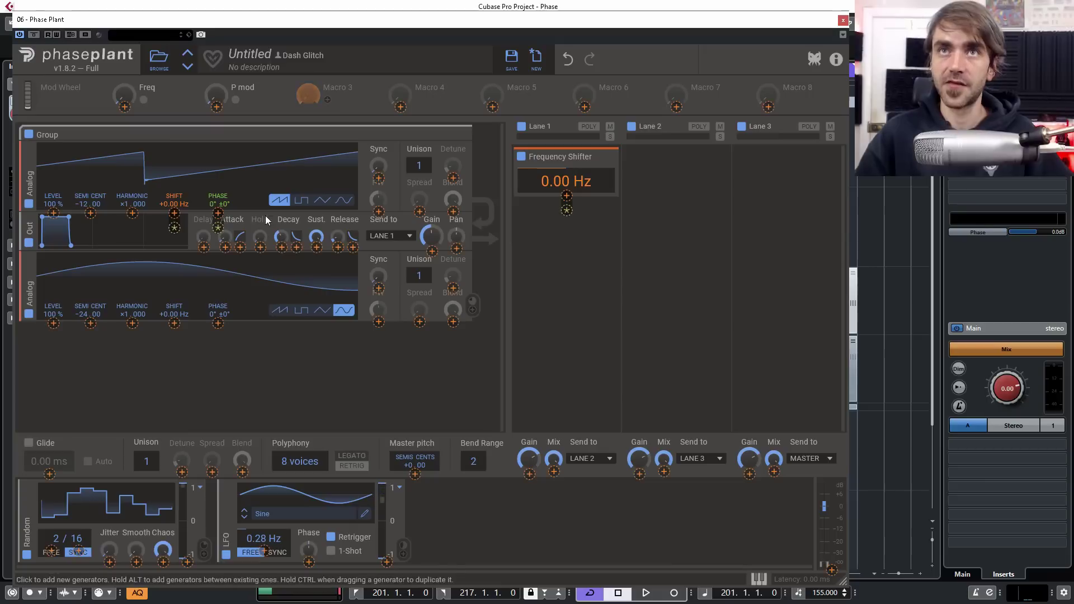
left_click(175, 229)
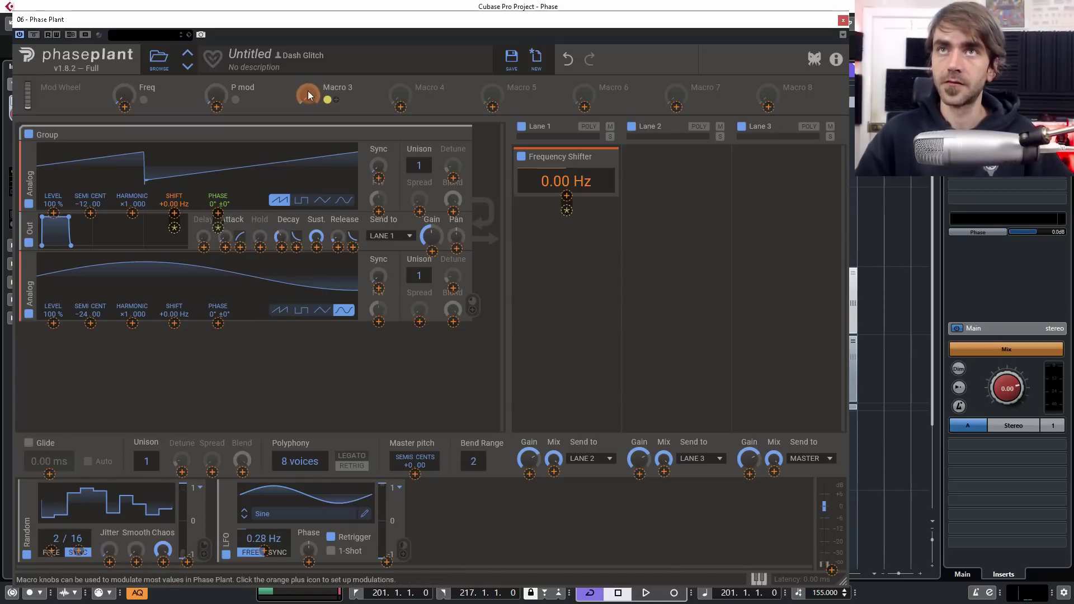
left_click(365, 105)
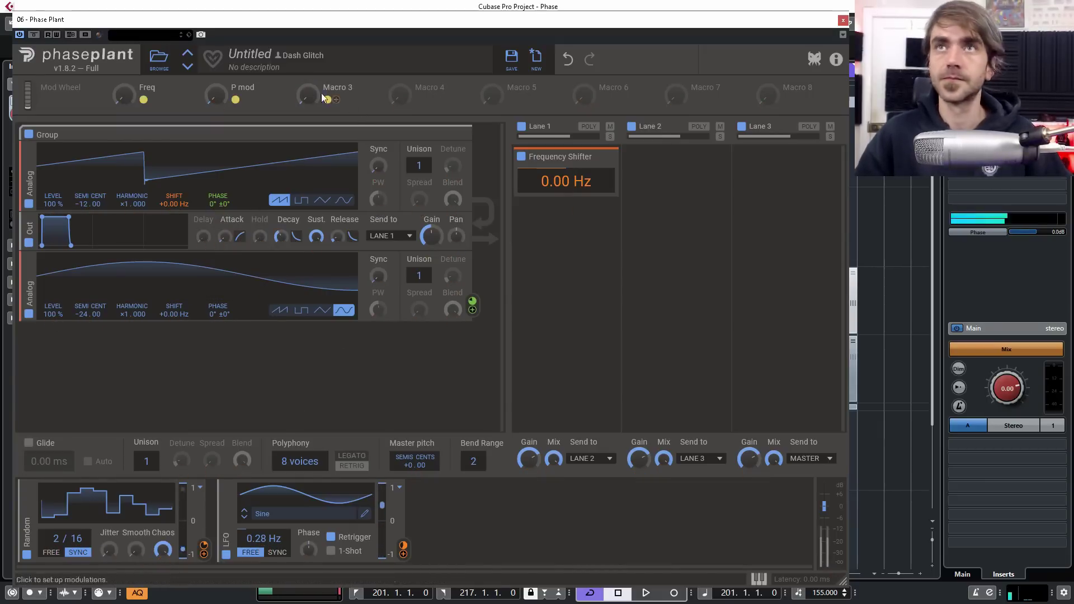
left_click_drag(312, 102, 312, 212)
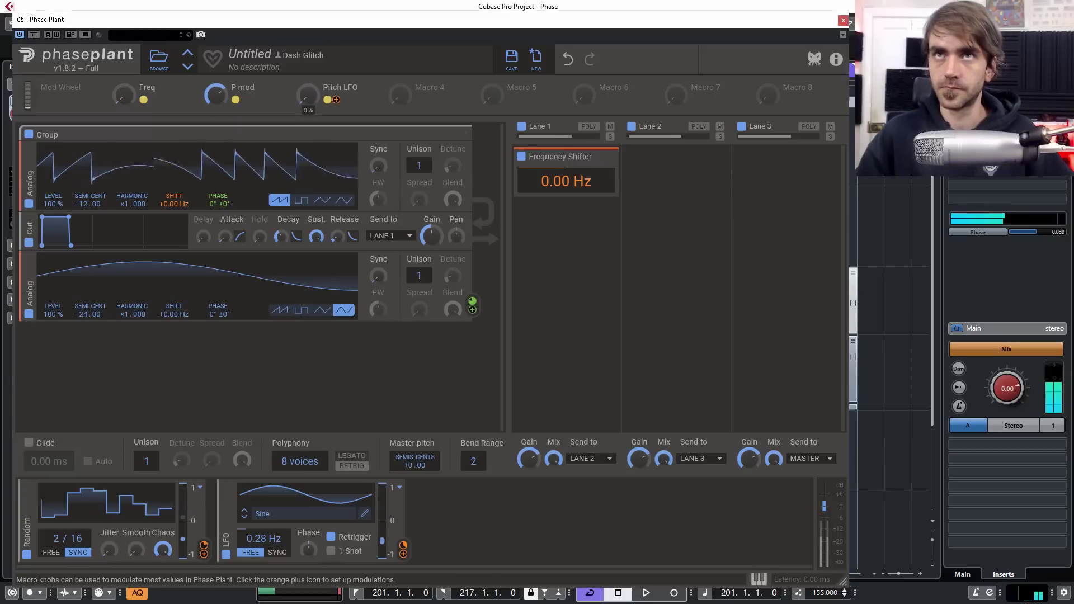
Sweep the Freq, P mod and Pitch LFO macros up, then return all three to zero
left_click_drag(212, 97, 212, 85)
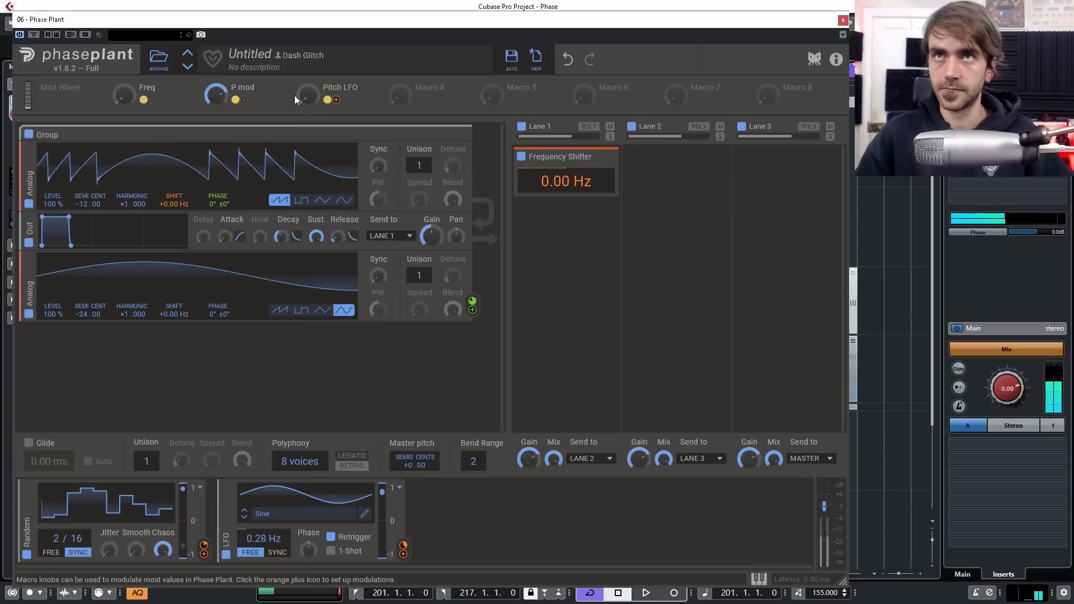
mouse_move(299, 98)
left_mouse_down()
mouse_move(299, 54)
mouse_move(299, 112)
left_mouse_up()
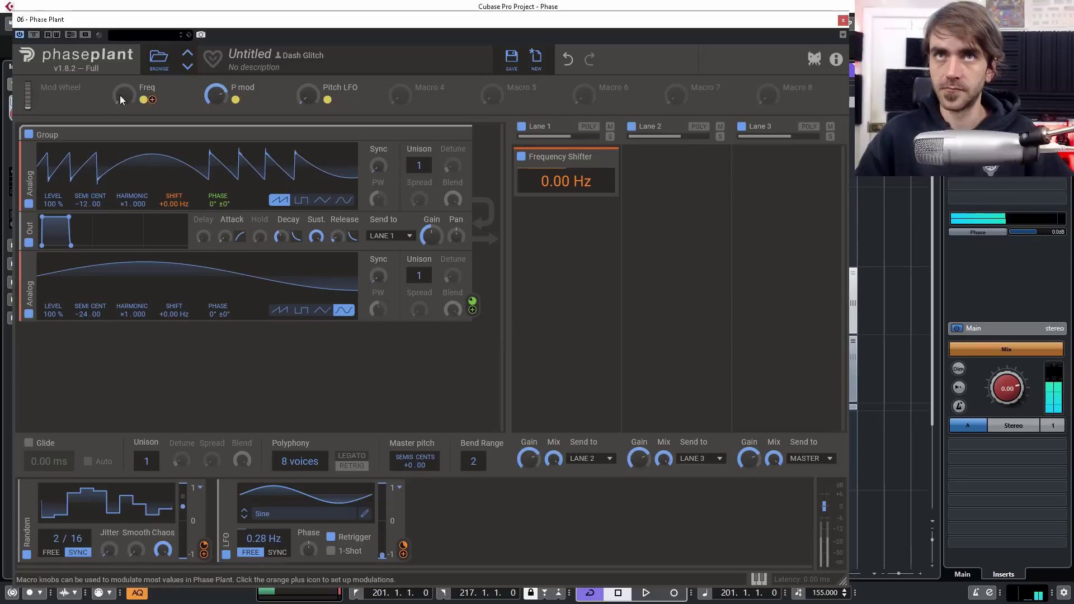
left_click_drag(120, 99, 119, 39)
left_click_drag(301, 102, 301, 42)
left_click_drag(217, 96, 217, 151)
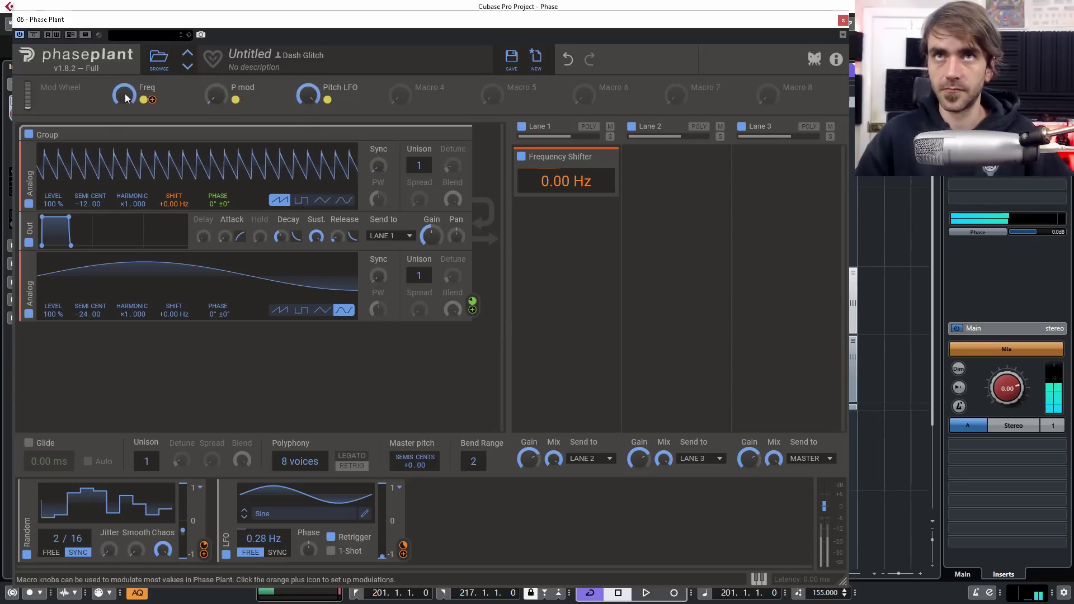
left_click_drag(125, 99, 124, 157)
left_click_drag(308, 98, 308, 157)
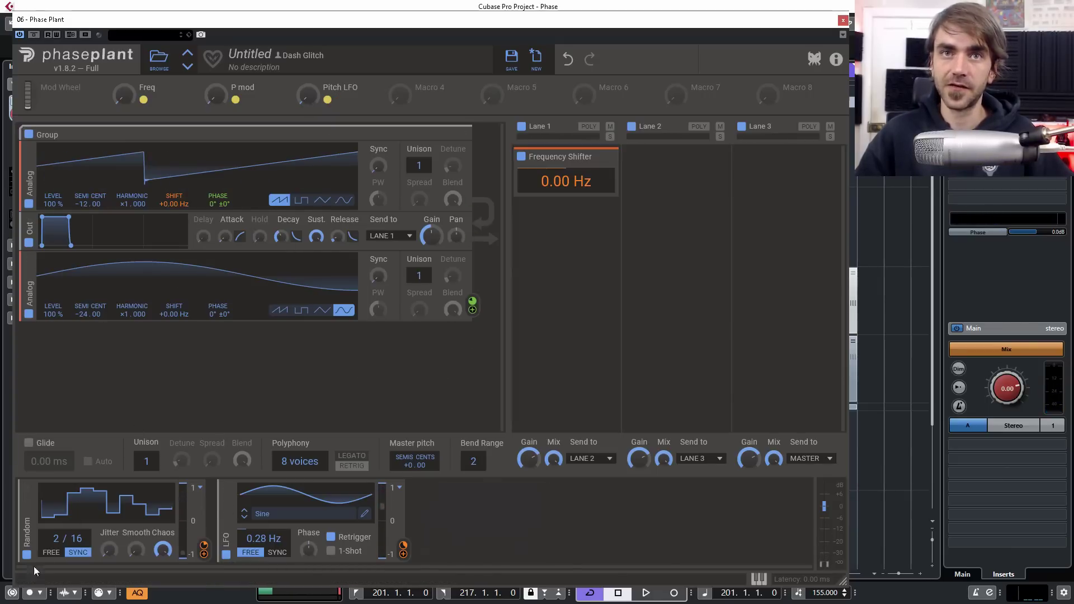
Duplicate the Random modulator into a second slot and begin routing it to a parameter
left_click_drag(36, 531, 232, 535, "ctrl")
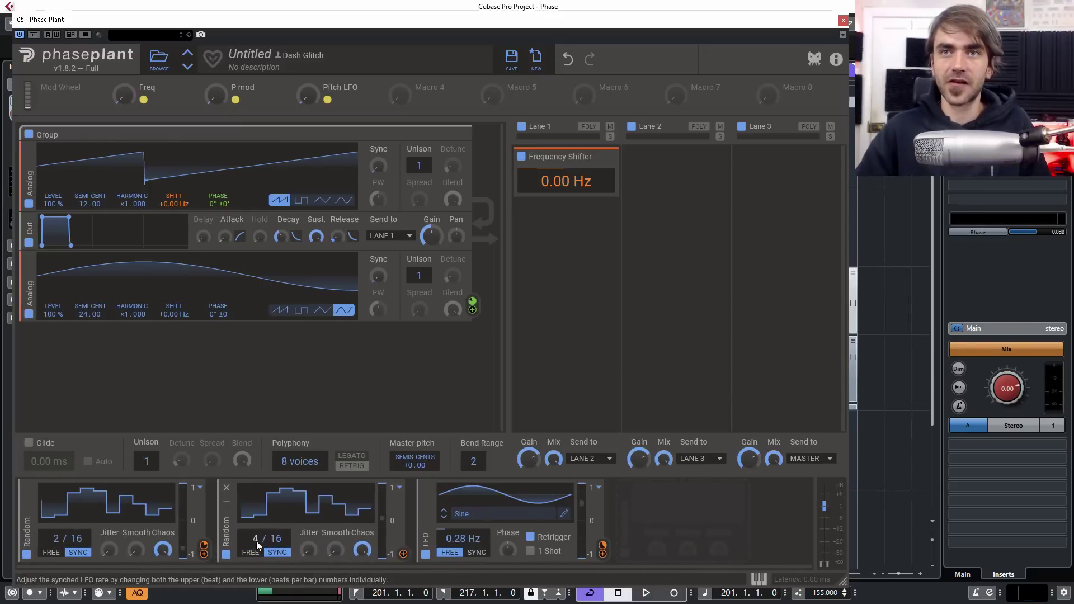
left_click_drag(404, 558, 464, 551)
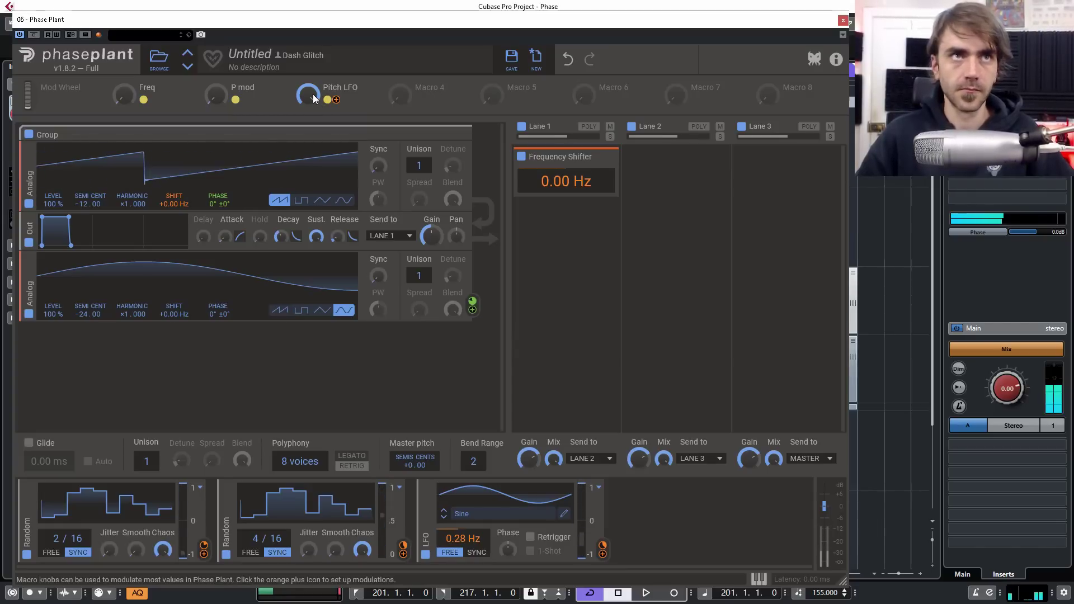
left_click_drag(314, 98, 314, 211)
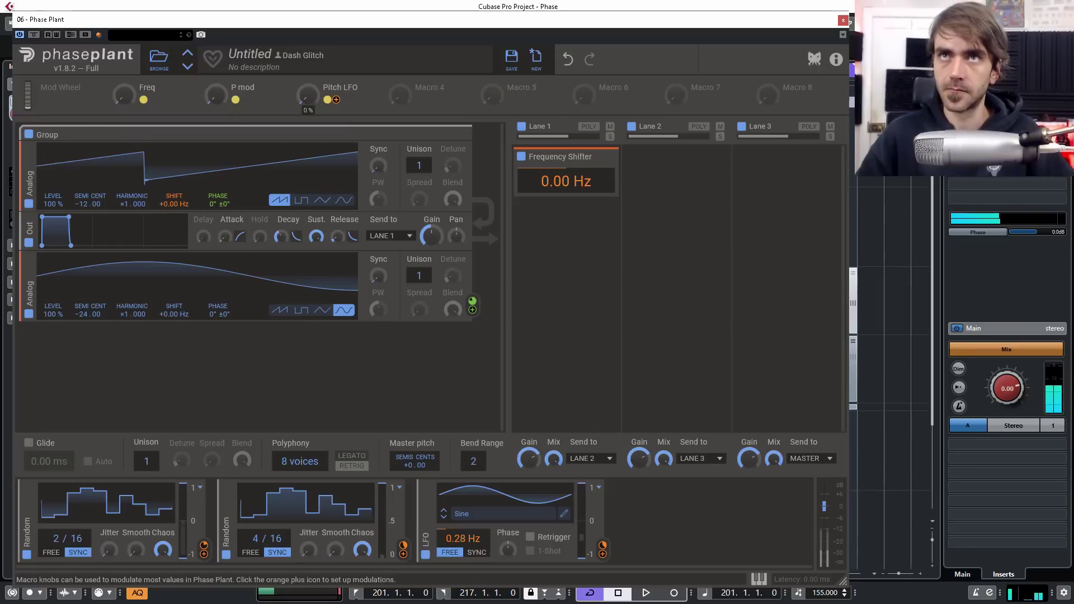
left_click_drag(307, 96, 307, 151)
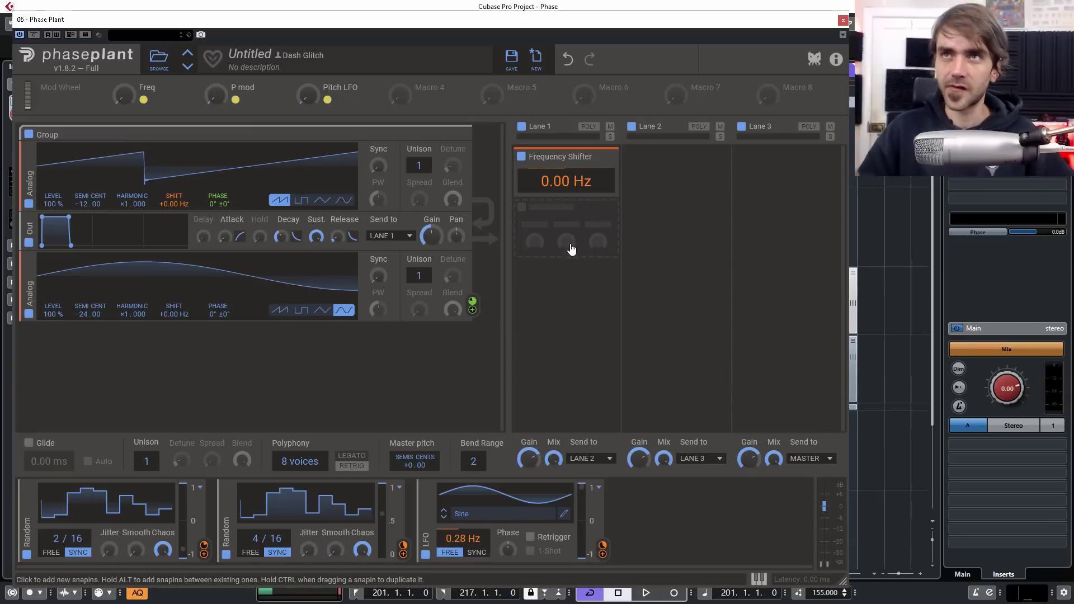
Add a Haas effect to Lane 2, set to the right channel
left_click(681, 164)
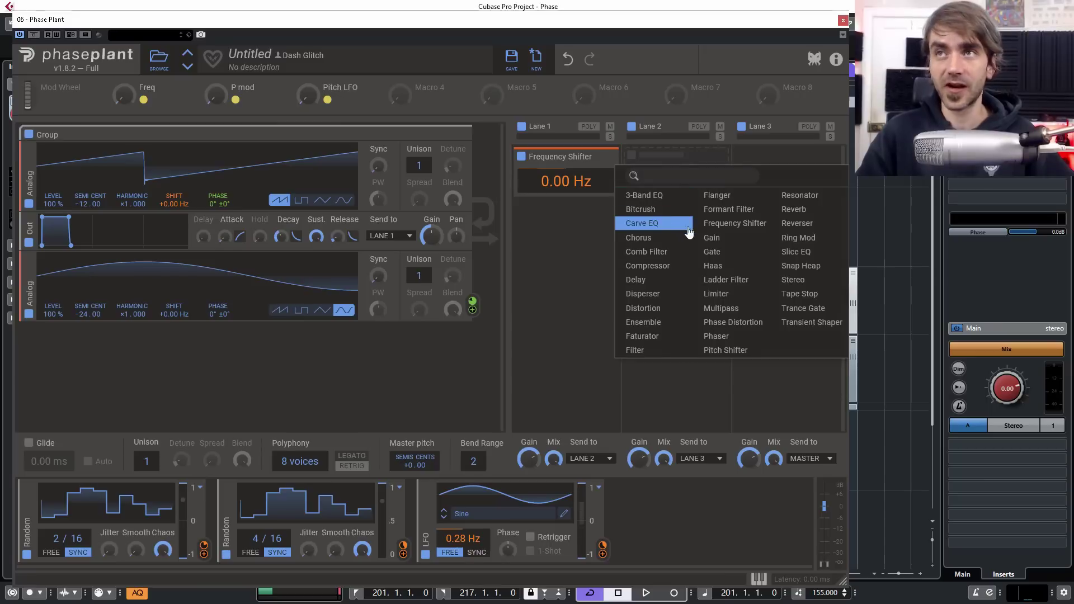
left_click(729, 272)
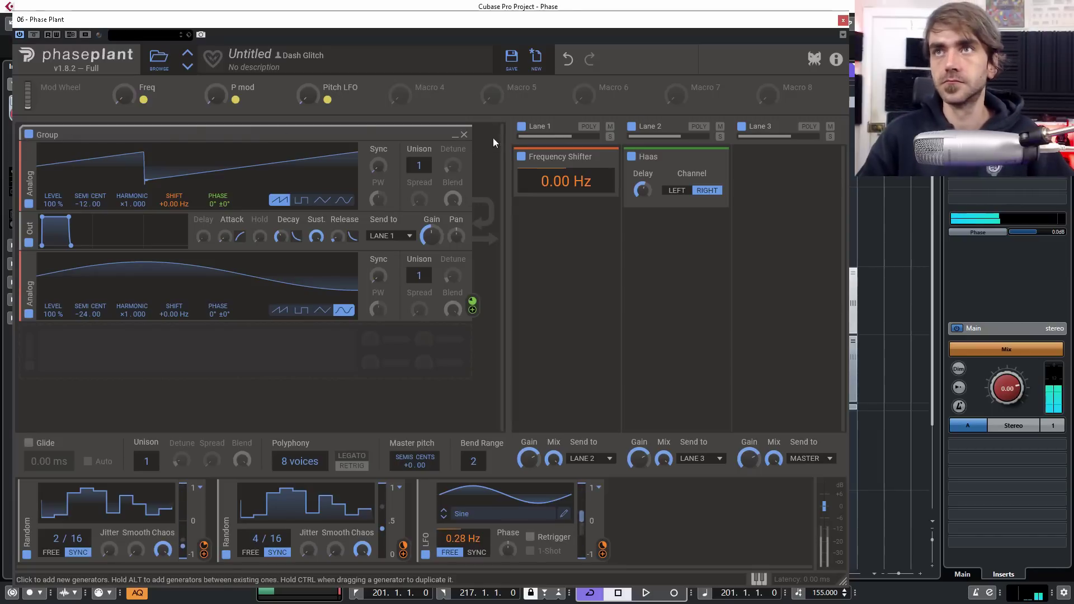
Sweep the Pitch LFO, Freq and P mod macros up and down while the glitchy patch plays
left_click_drag(304, 92, 304, 53)
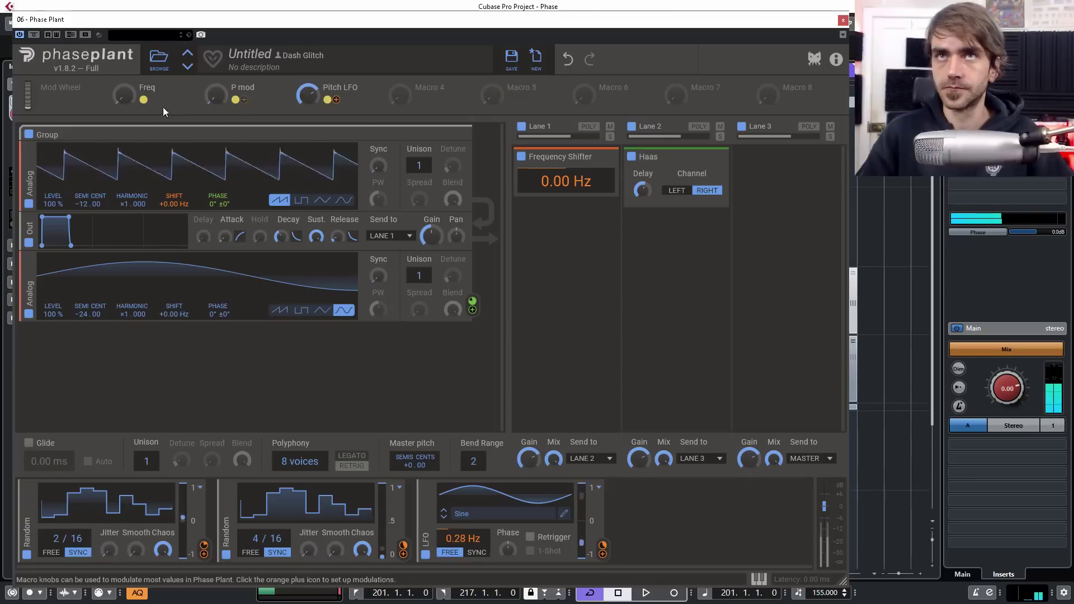
left_click_drag(121, 96, 121, 59)
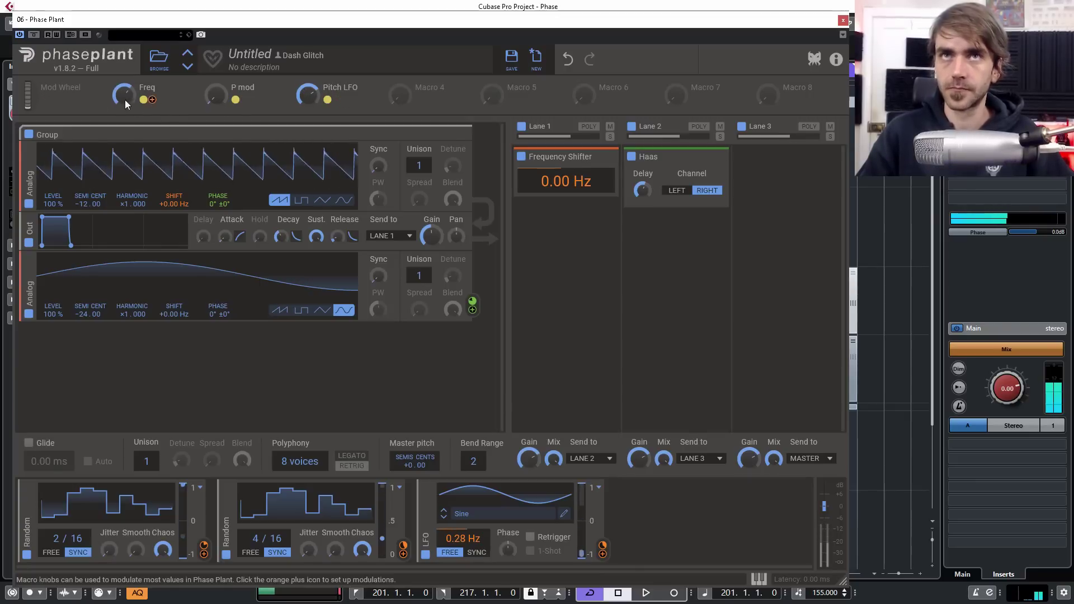
left_click_drag(304, 96, 305, 100)
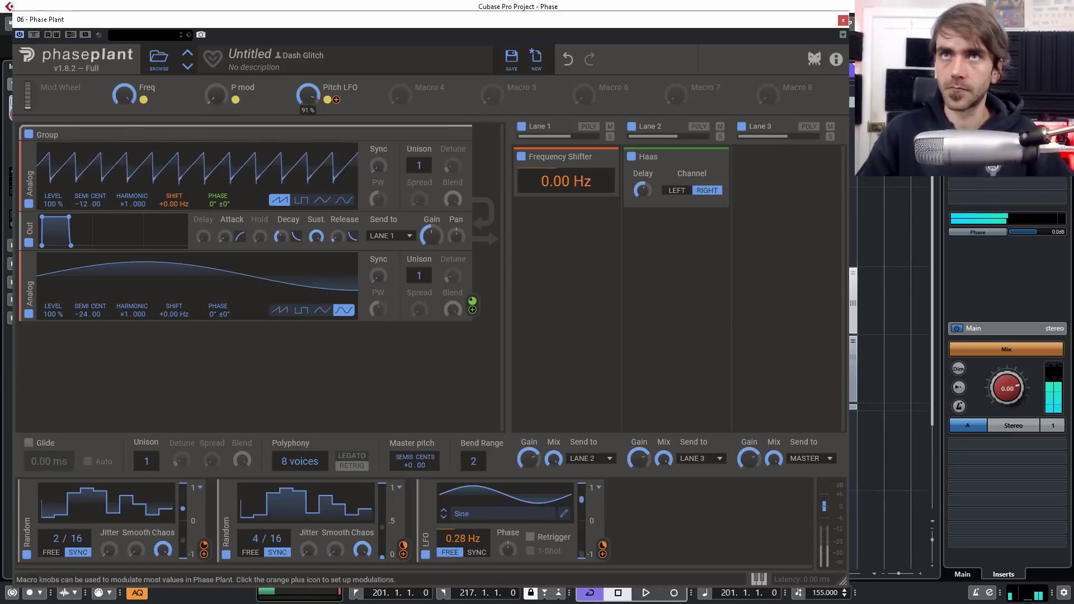
left_click_drag(122, 97, 121, 102)
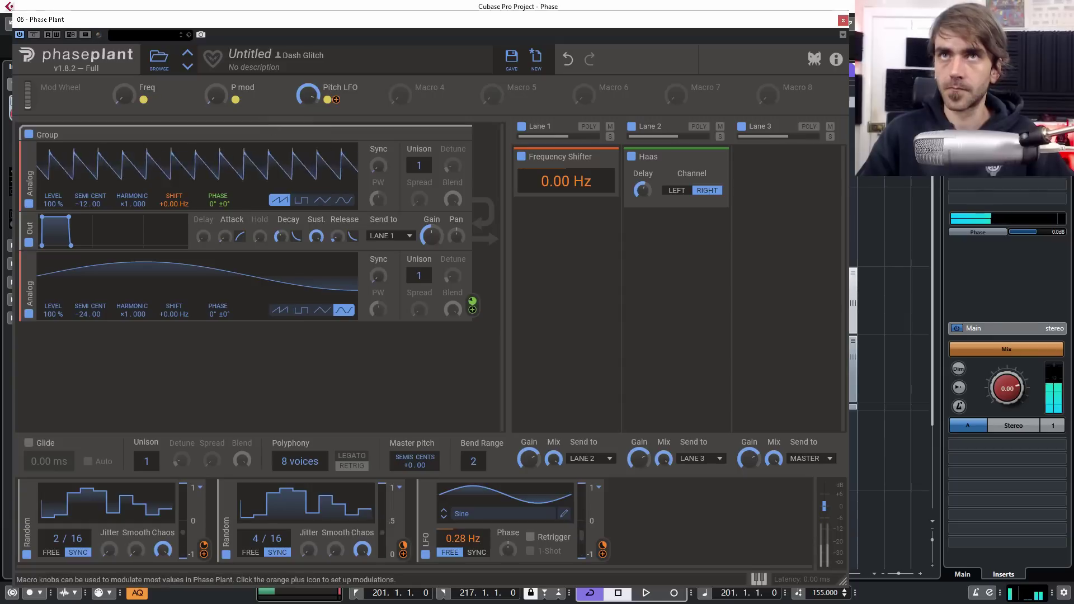
left_click_drag(308, 96, 308, 128)
left_click_drag(216, 97, 215, 79)
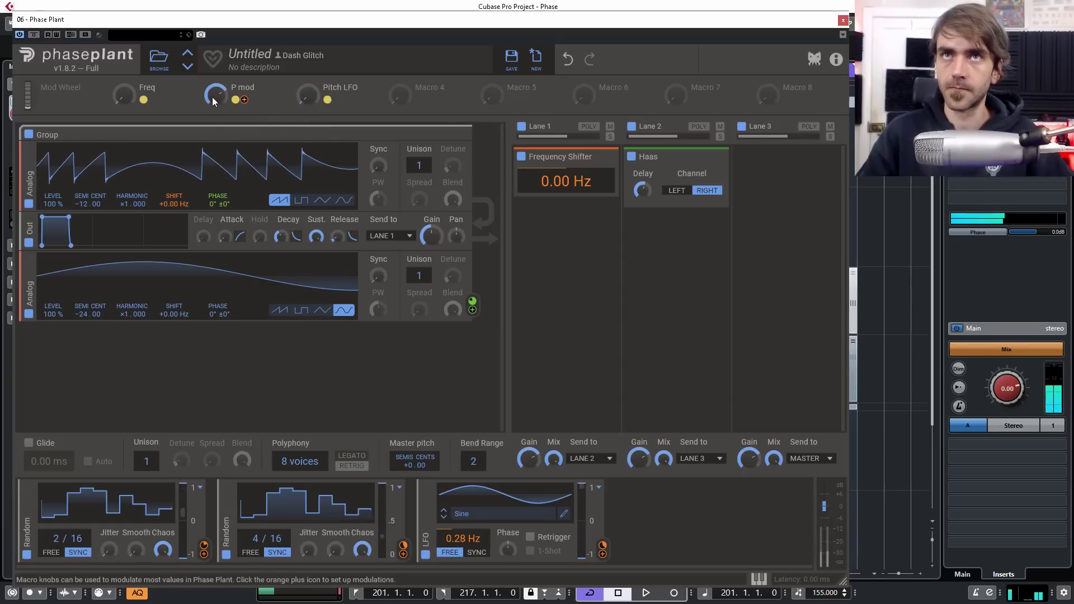
left_click_drag(212, 101, 220, 128)
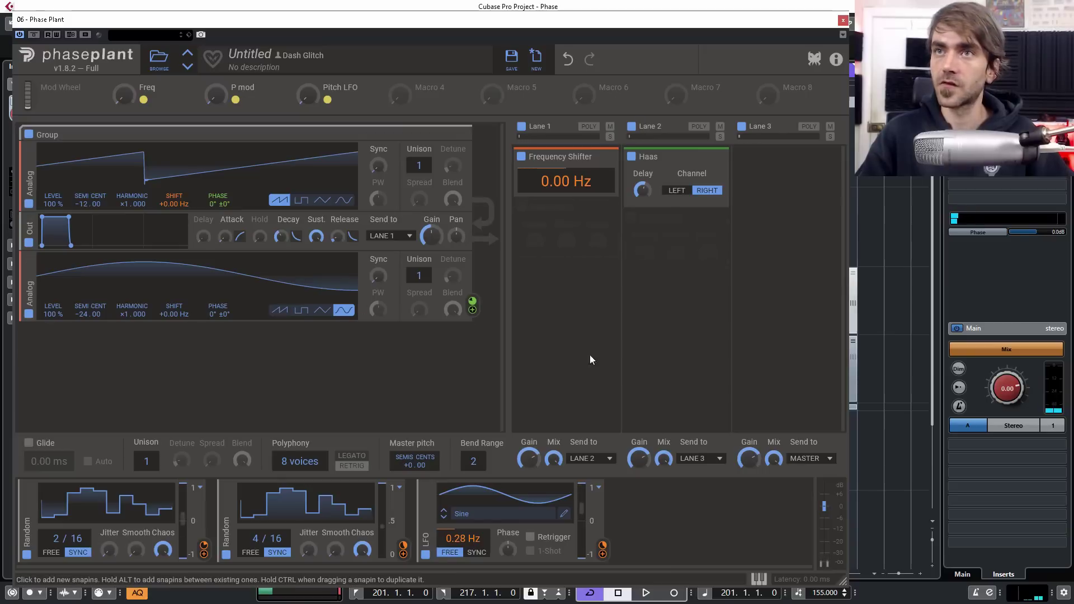
left_click_drag(810, 24, 49, 61)
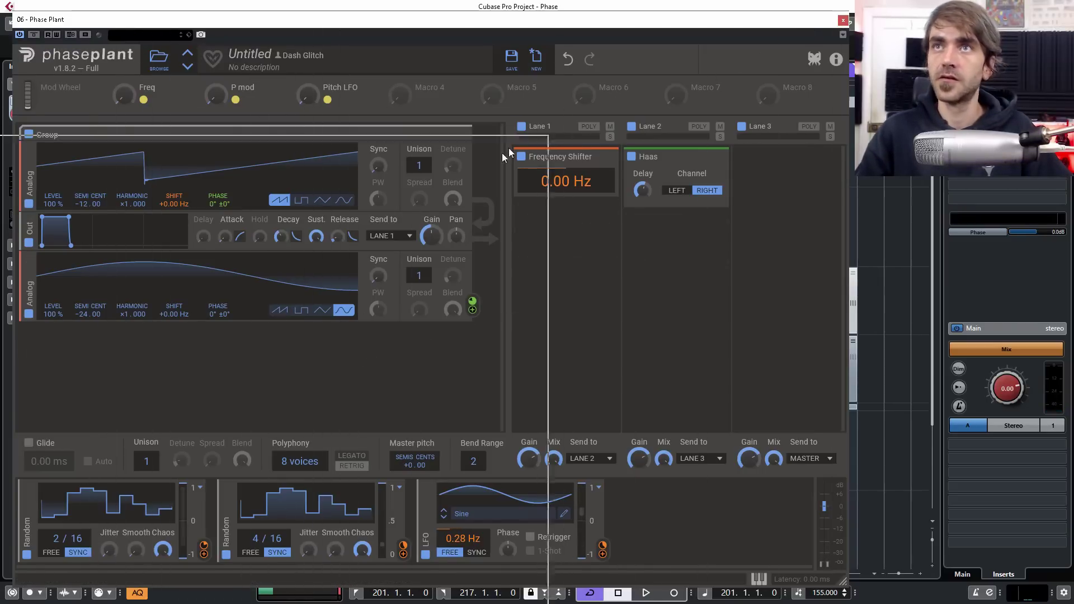
Close the Phase Plant editor and make the Phase Plant 04 (D) track taller
left_click(844, 20)
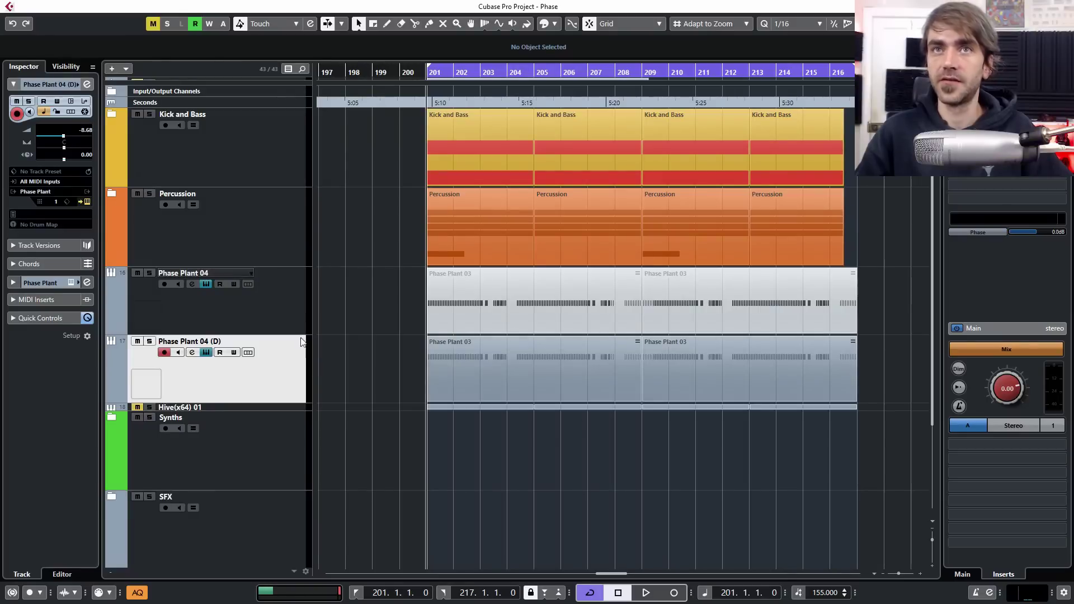
left_click(511, 445)
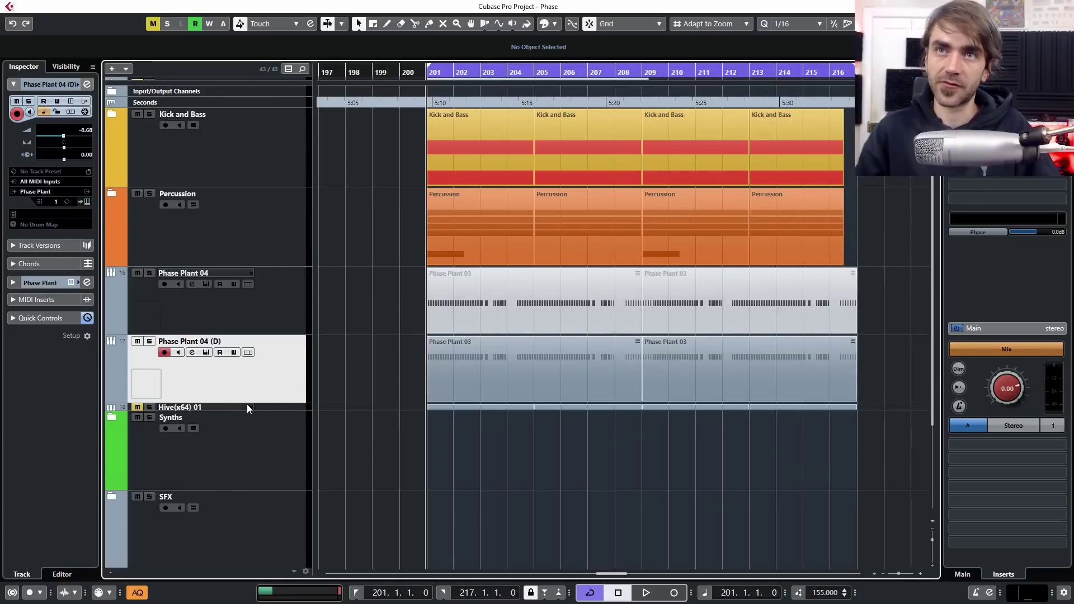
left_click_drag(246, 407, 246, 430)
Zoom out to show more bars, then open and close Phase Plant 04 (D)'s Channel Settings
key("g")
key("g")
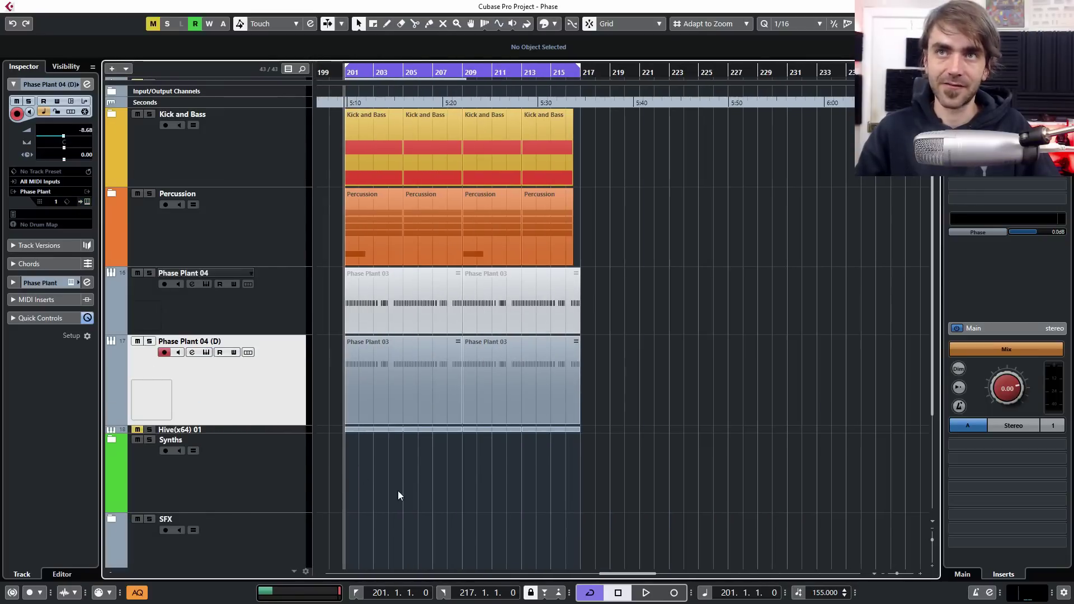
left_click(87, 85)
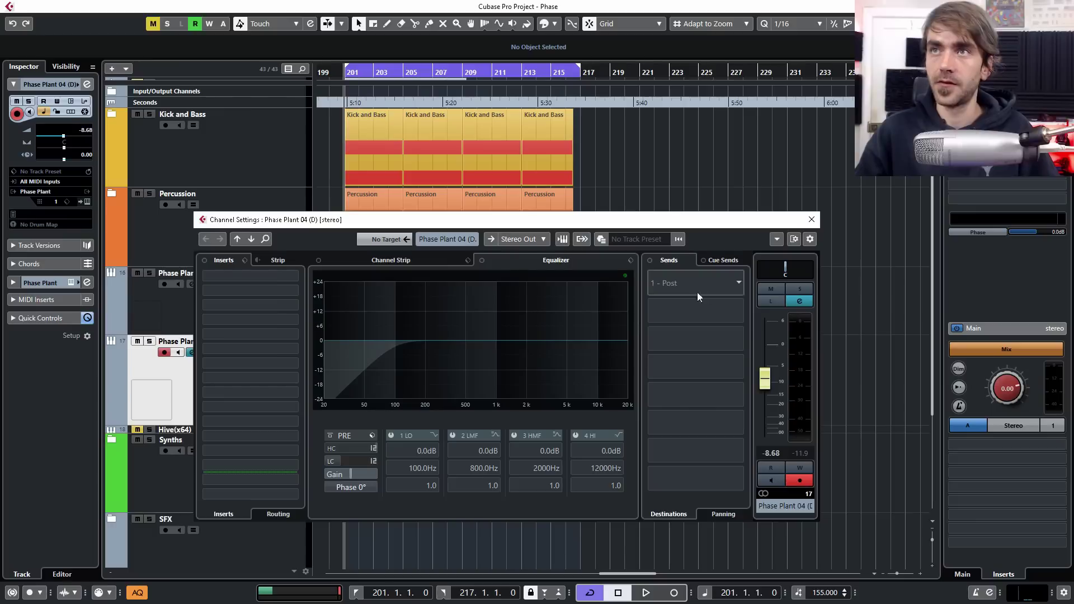
left_click(812, 219)
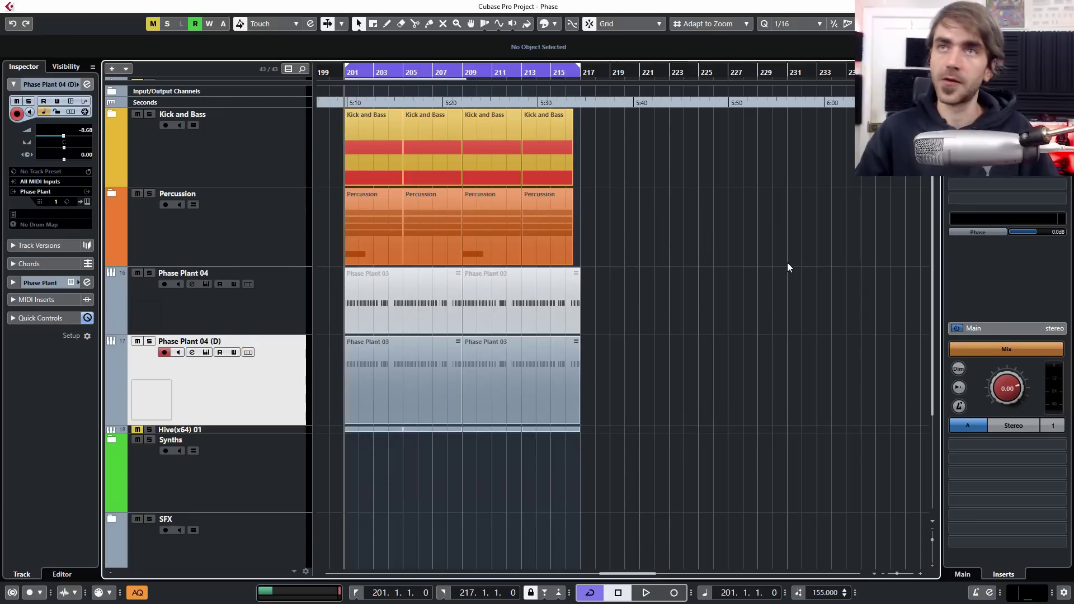
Add a group channel named 'Record Group' from the MixConsole, then return to the project
key("F3")
right_click(320, 493)
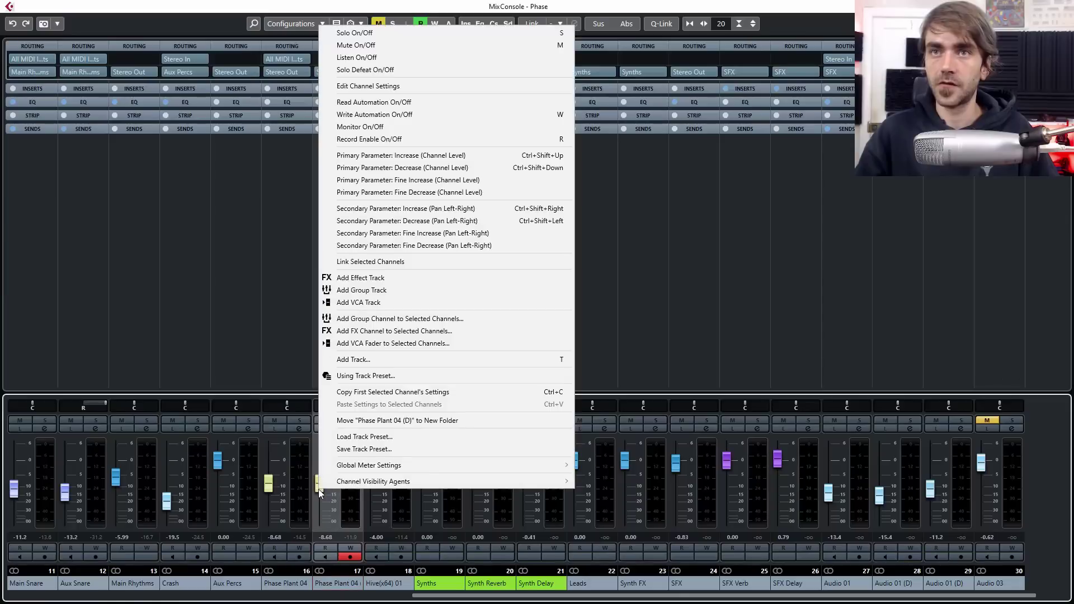
left_click(403, 322)
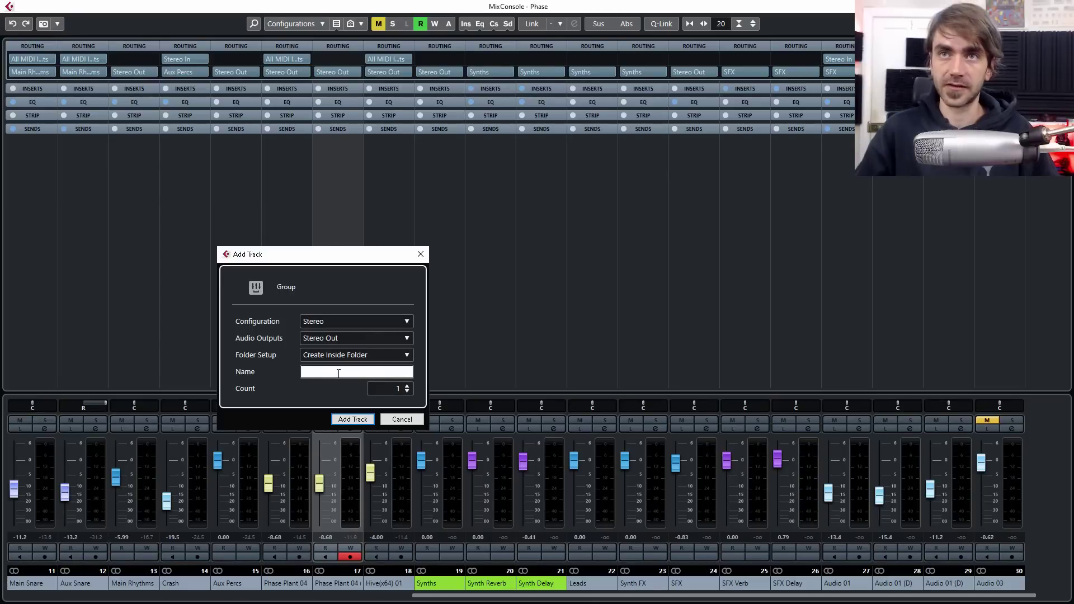
type("Record Group")
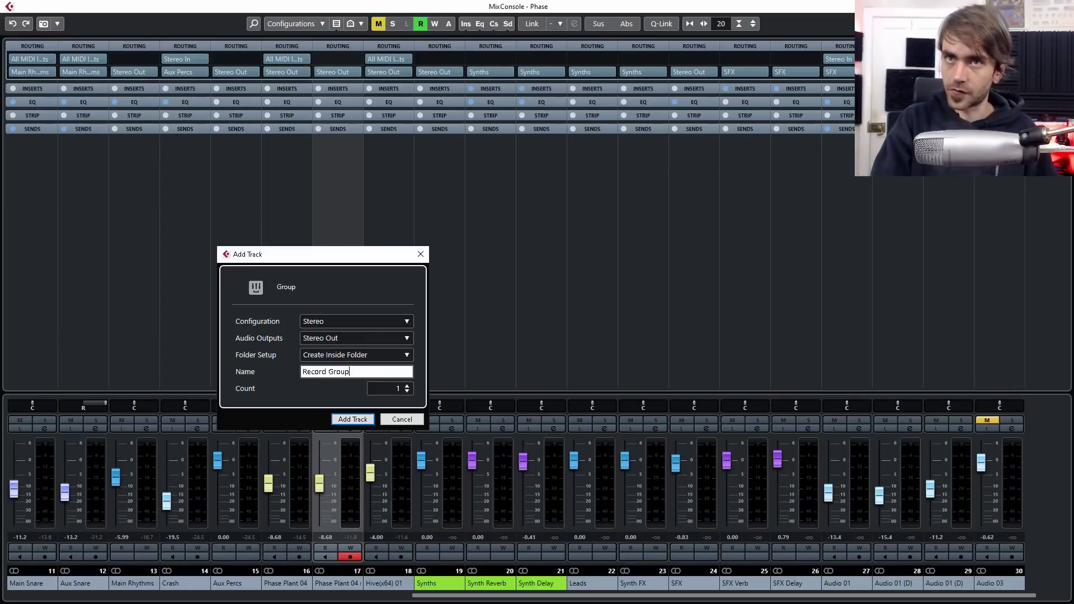
key("Return")
key("F3")
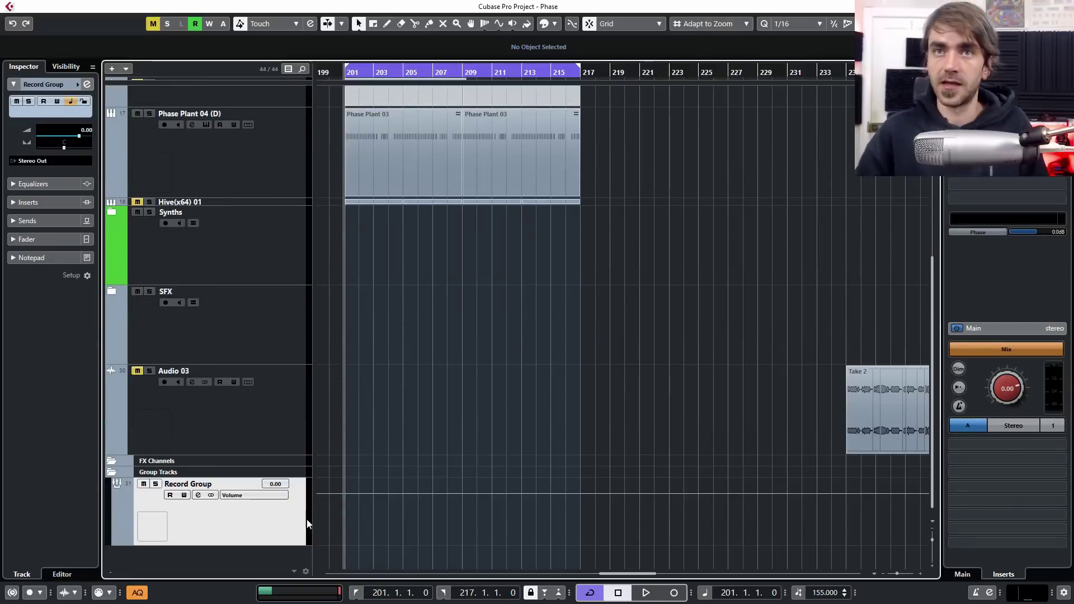
Add a new audio track, Audio 04, with its input fed from Record Group
right_click(271, 541)
mouse_move(309, 360)
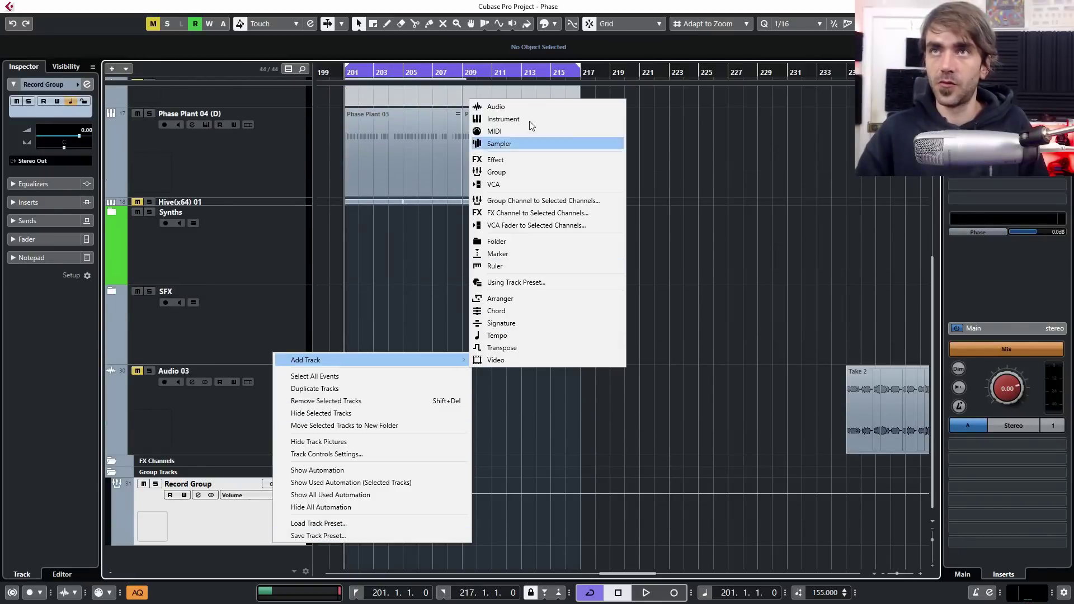
left_click(502, 107)
left_click(62, 182)
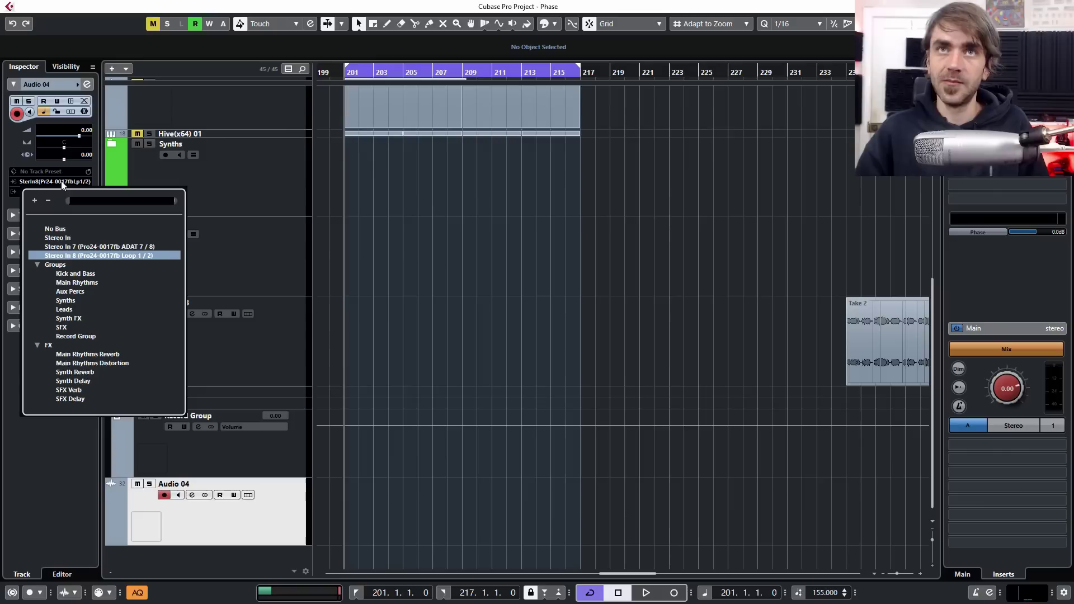
left_click(77, 338)
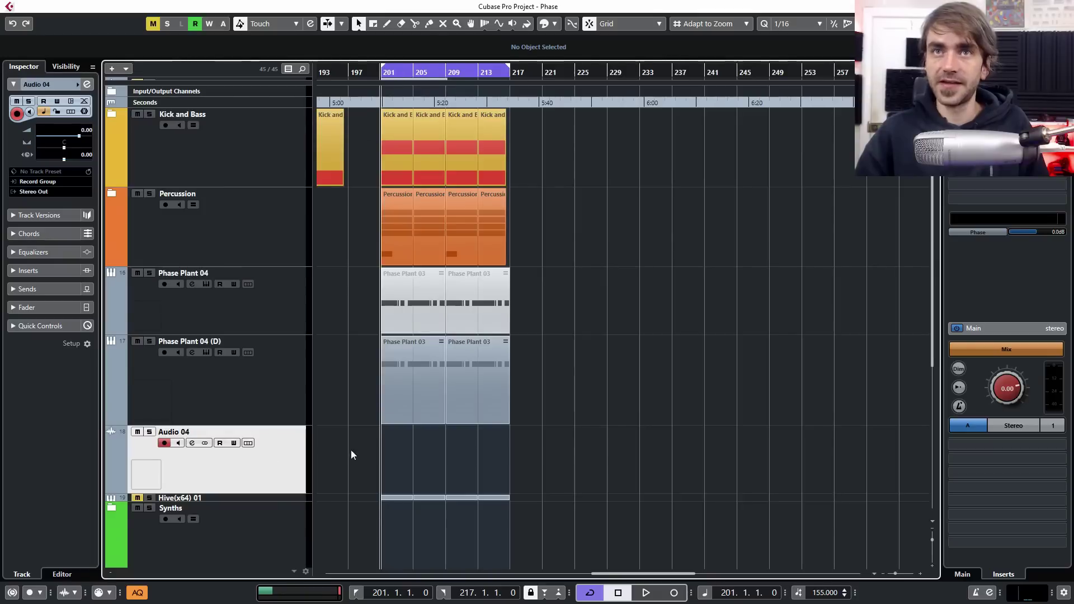
Select Phase Plant 04 (D) and briefly check its synth editor
scroll(407, 438, "up", 4)
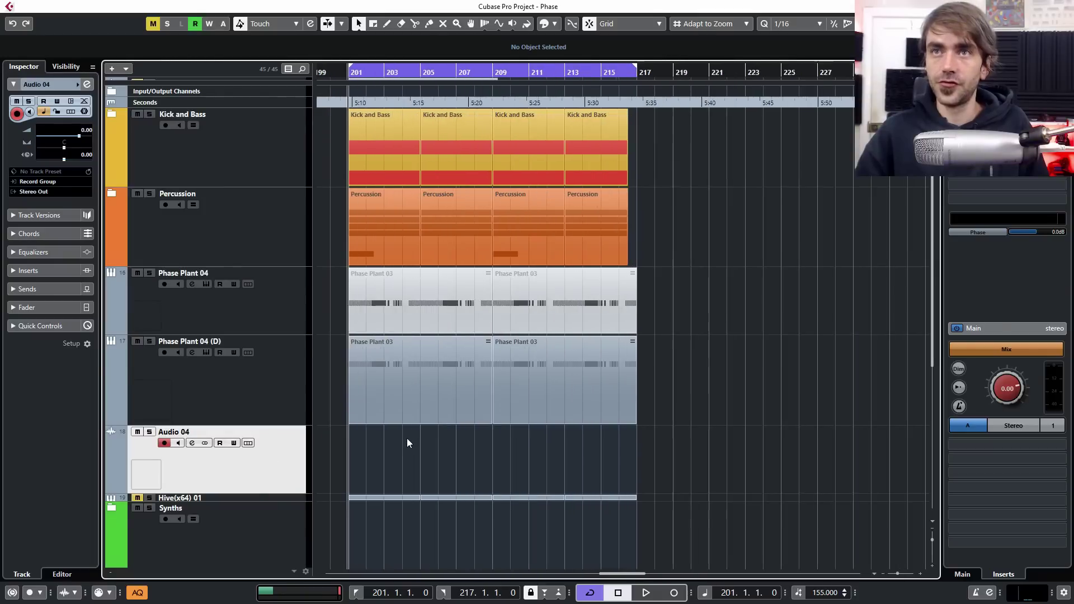
scroll(408, 439, "left", 4)
left_click(225, 408)
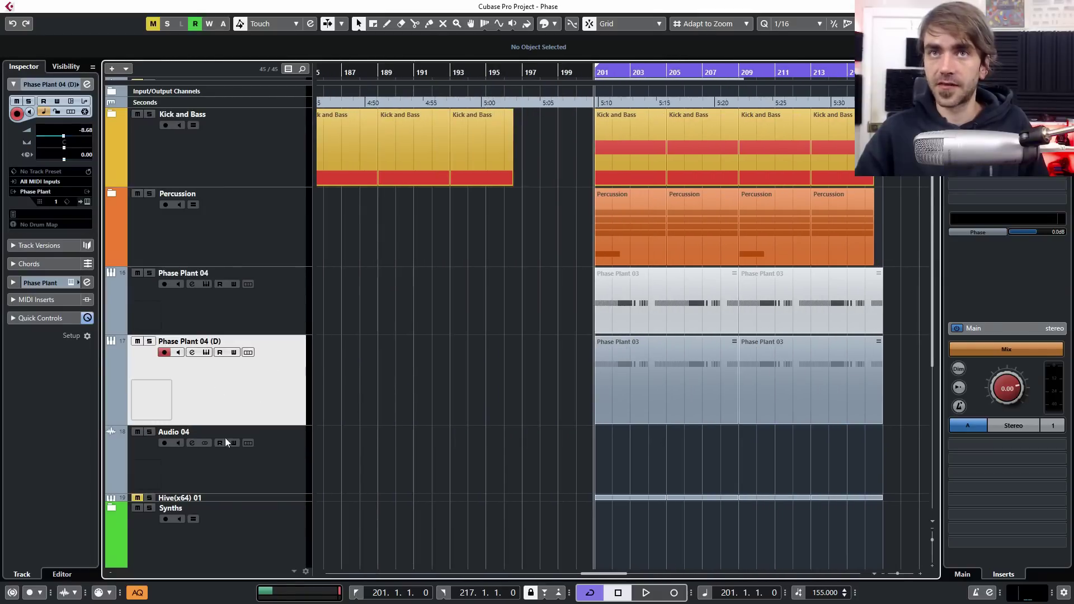
left_click(86, 201)
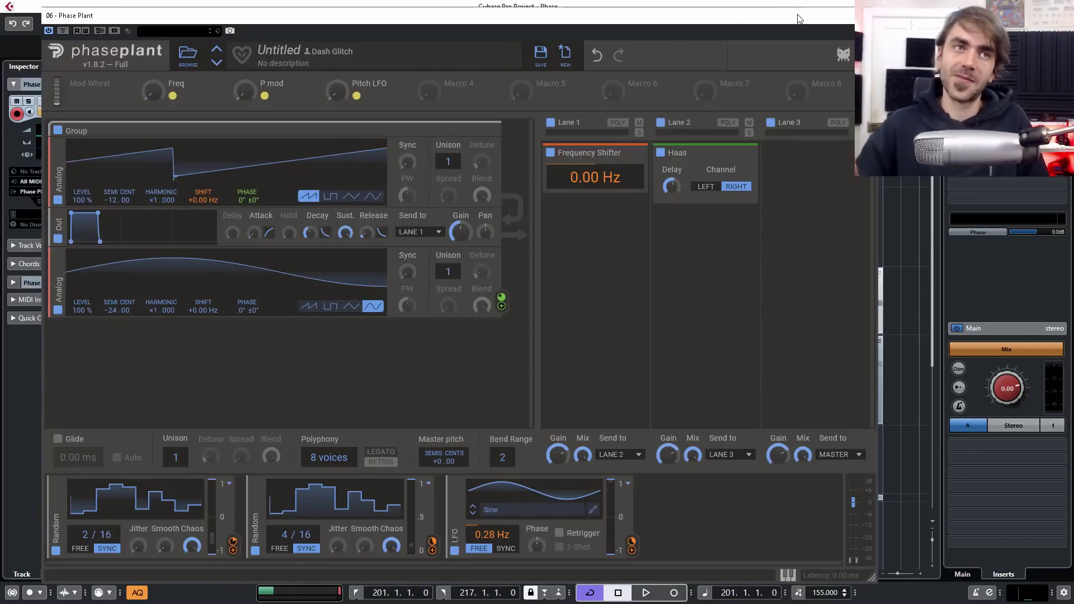
left_click(866, 15)
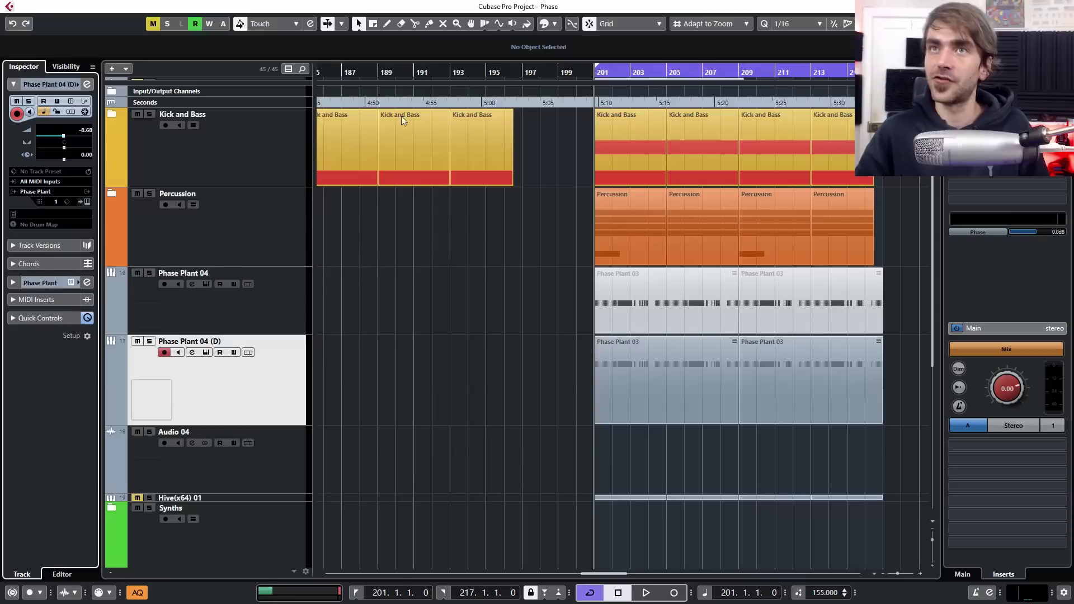
Arm Audio 04 for recording and disarm Phase Plant 04 (D)
scroll(722, 348, "right", 2)
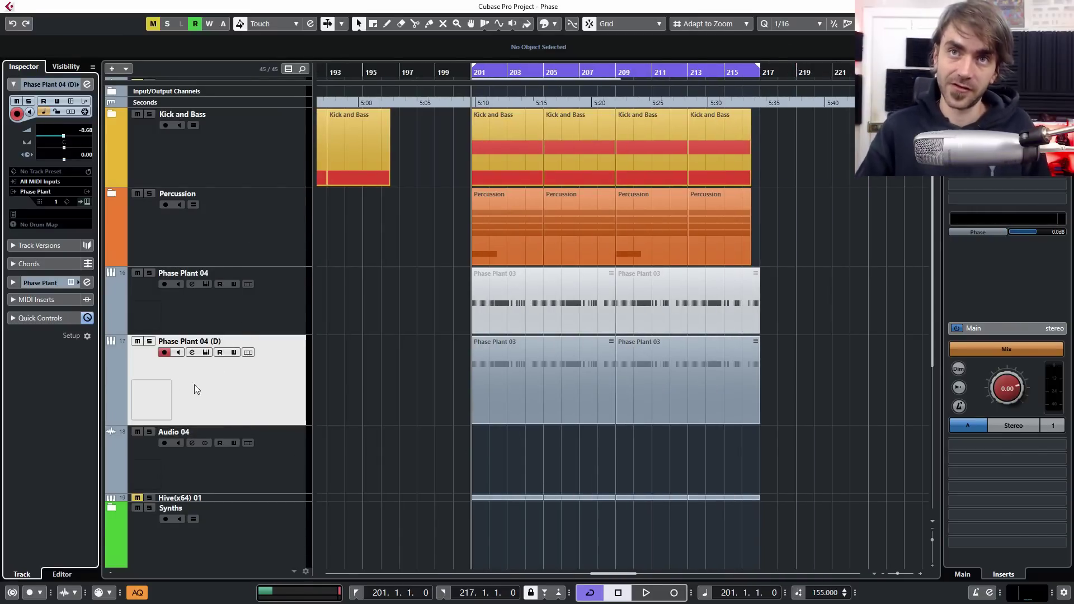
left_click(164, 443)
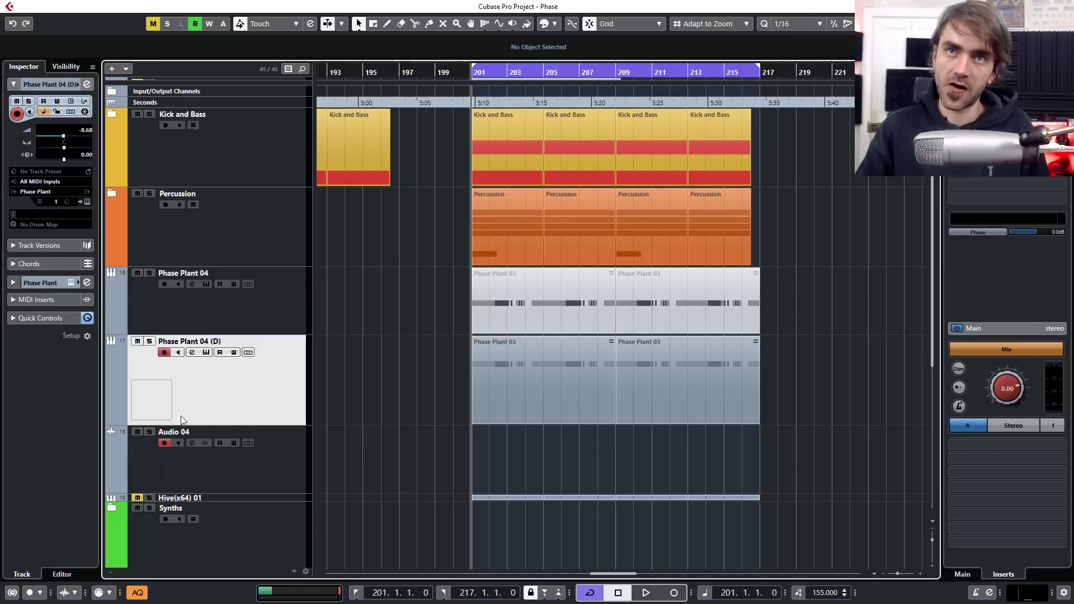
left_click(164, 352)
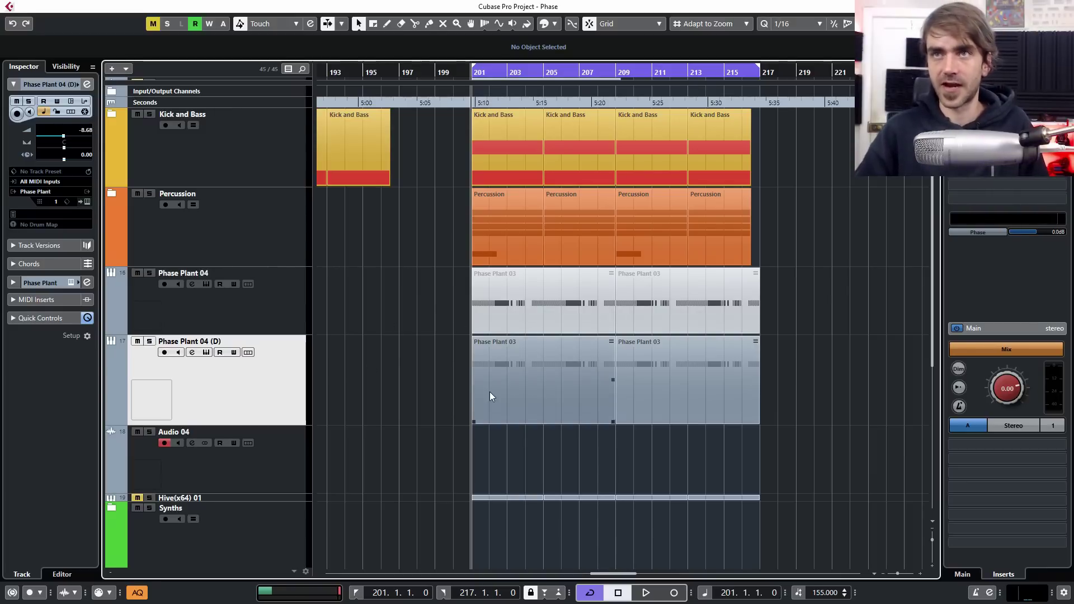
double_click(512, 381)
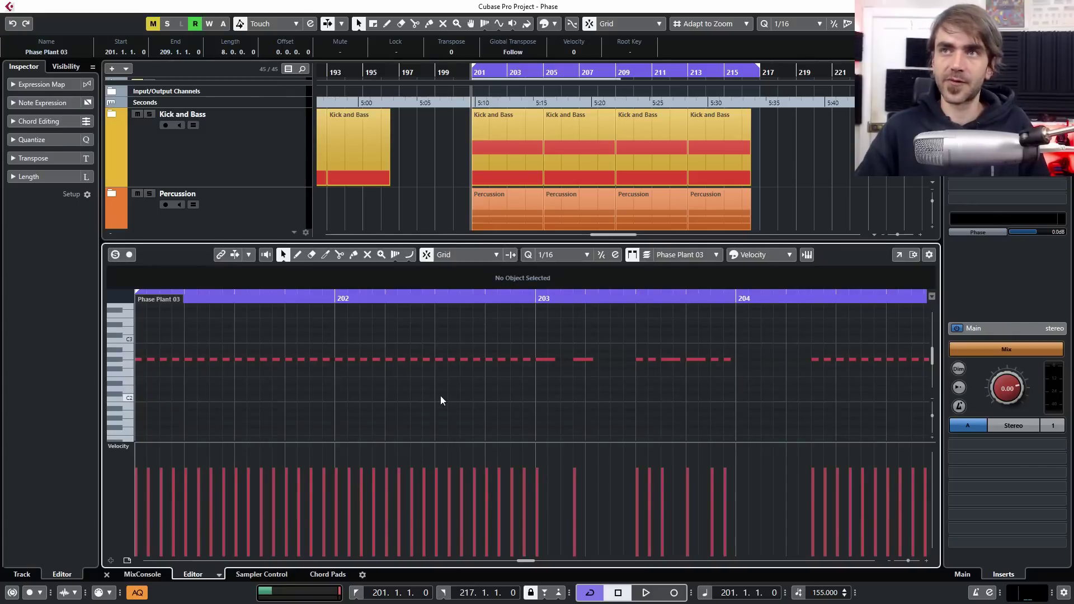
scroll(479, 399, "down", 3)
scroll(383, 381, "right", 4)
scroll(383, 380, "left", 3)
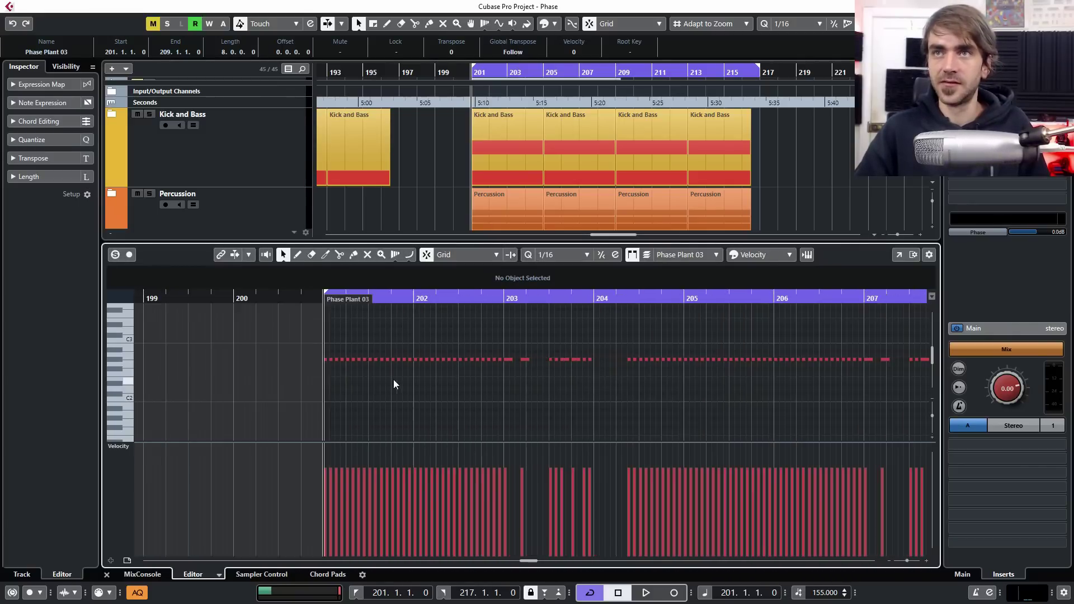
scroll(394, 379, "up", 3)
scroll(378, 374, "right", 1)
scroll(381, 371, "left", 2)
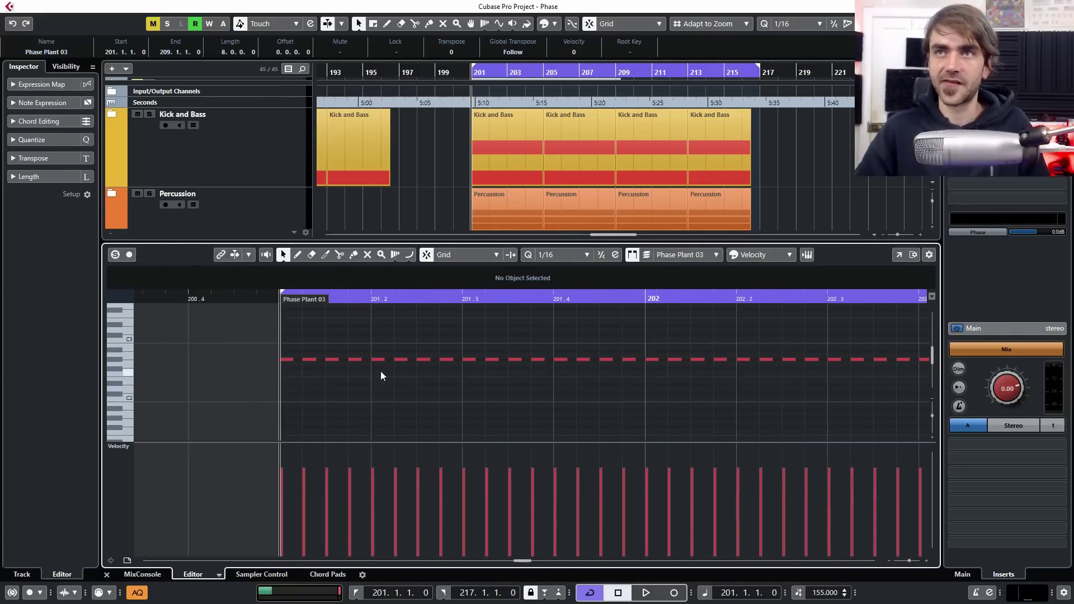
scroll(379, 368, "right", 5)
scroll(378, 371, "right", 8)
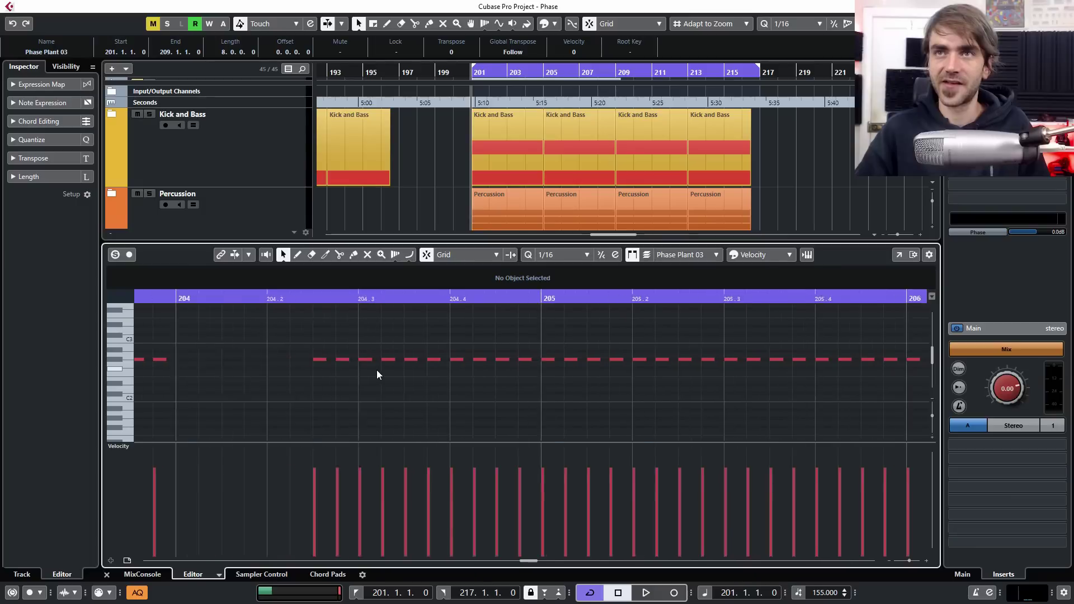
scroll(392, 384, "down", 2)
scroll(392, 390, "down", 3)
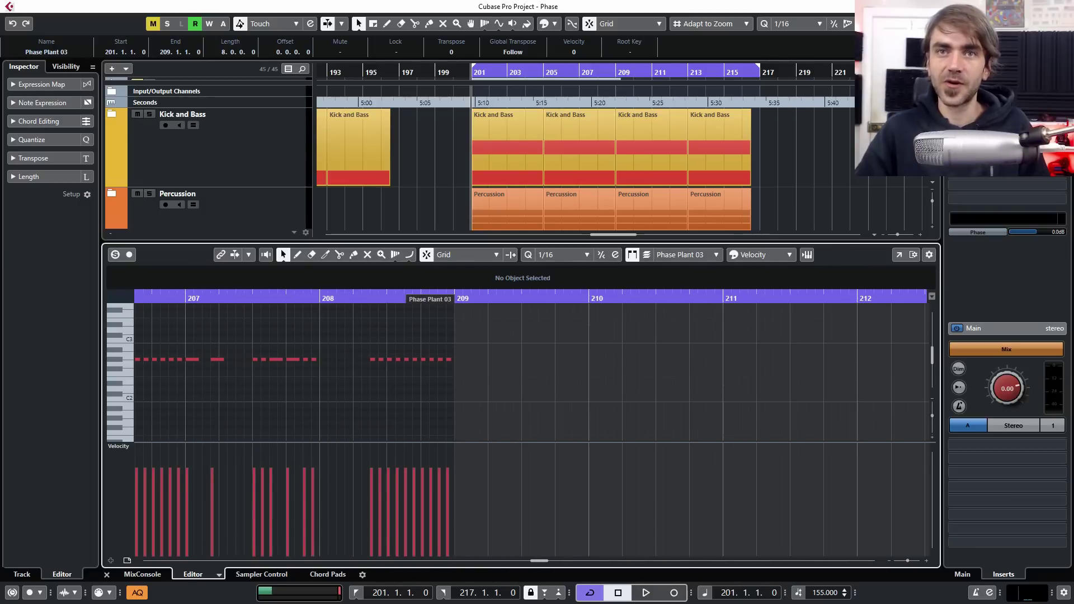
left_click(106, 574)
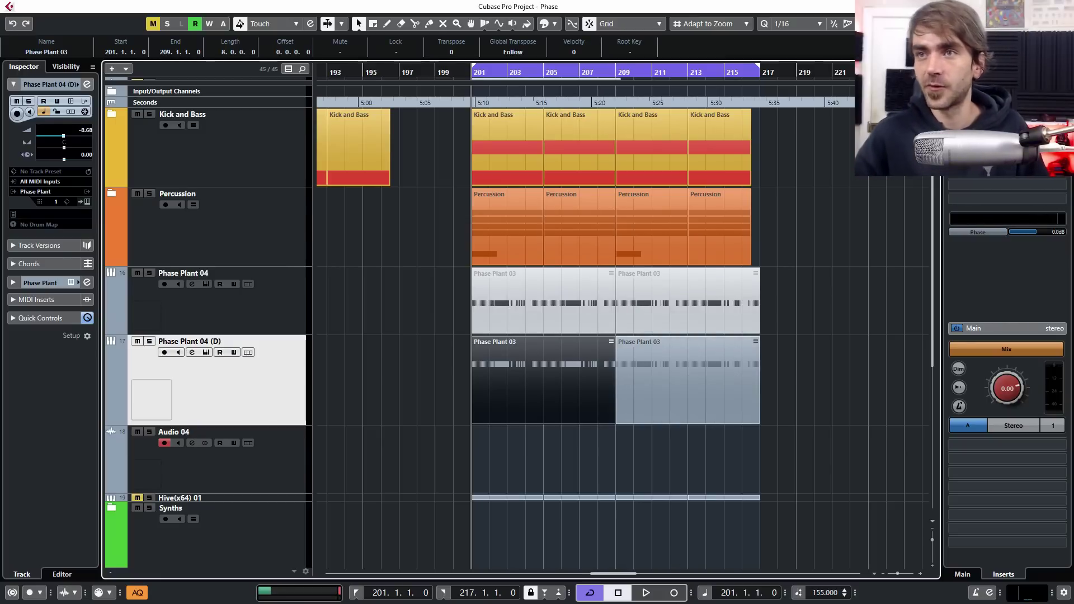
Start recording onto Audio 04 from bar 201 and bring up the Phase Plant editor
left_click(677, 593)
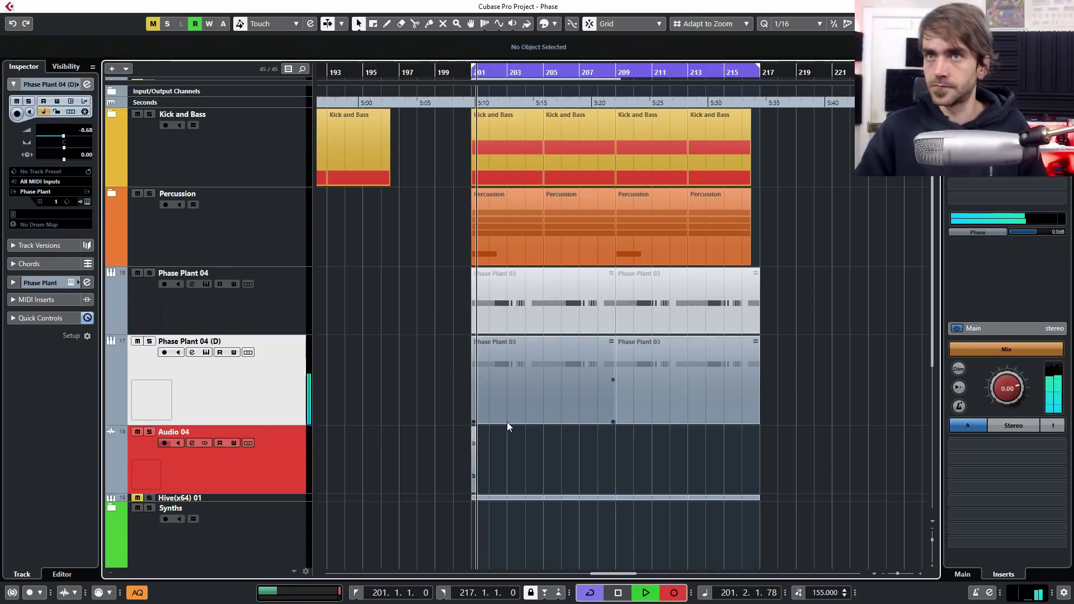
left_click(87, 201)
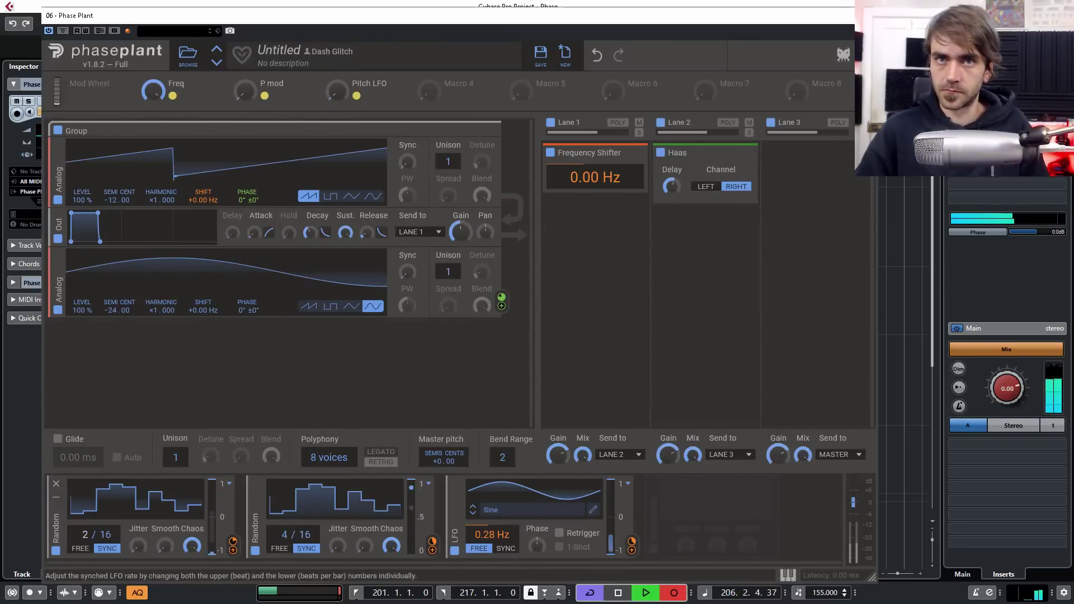
Ride the P mod, Freq and Pitch LFO macros through glitchy sweeps during the recording
scroll(85, 535, "down", 1)
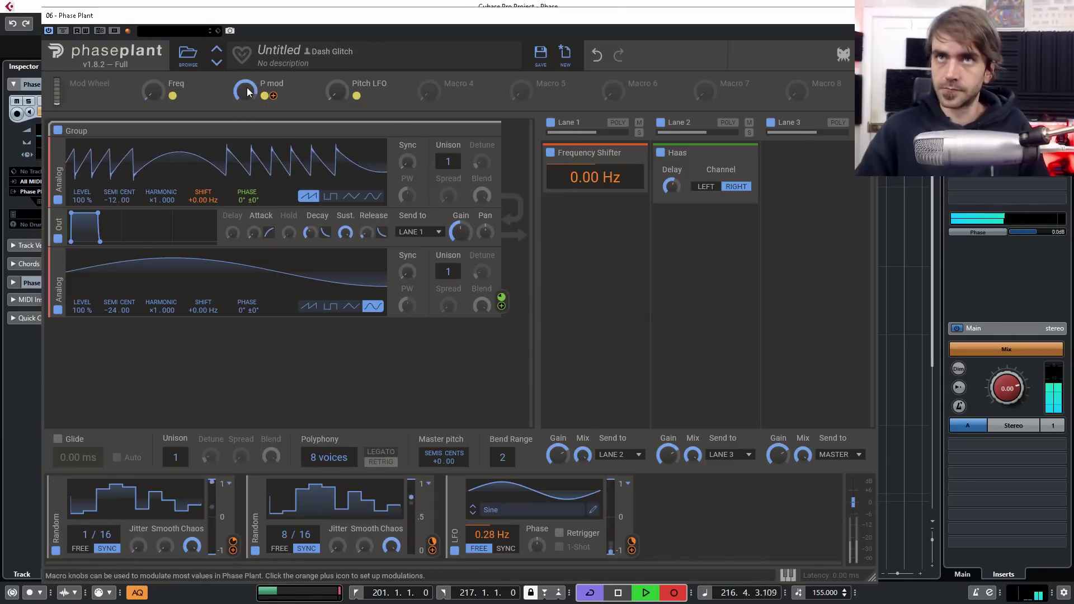
left_click_drag(249, 92, 247, 68)
mouse_move(338, 94)
left_mouse_down()
mouse_move(337, 63)
mouse_move(336, 76)
left_mouse_up()
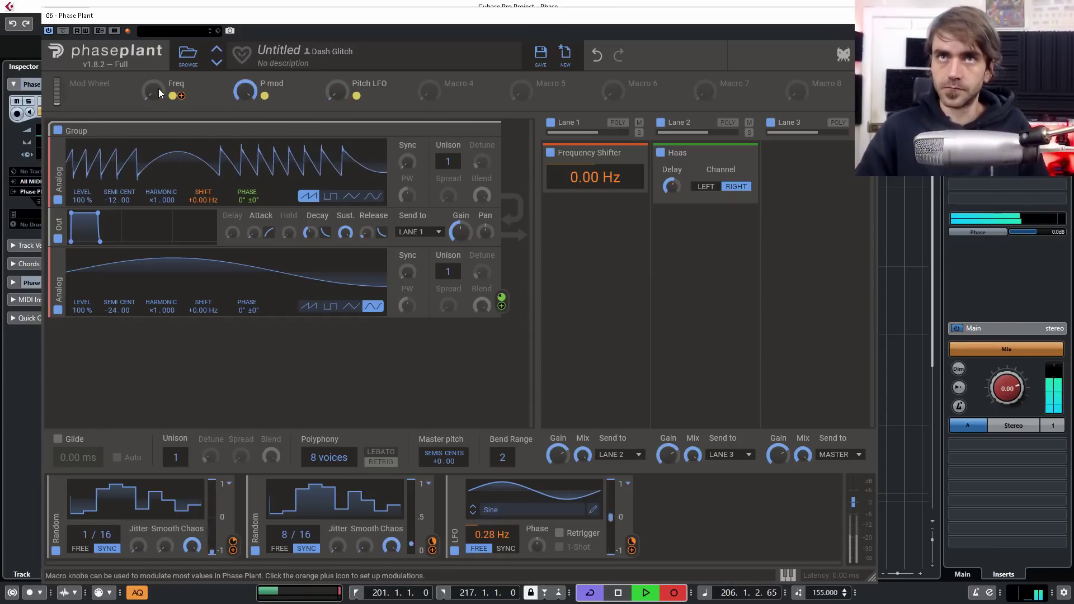
left_click_drag(159, 94, 160, 78)
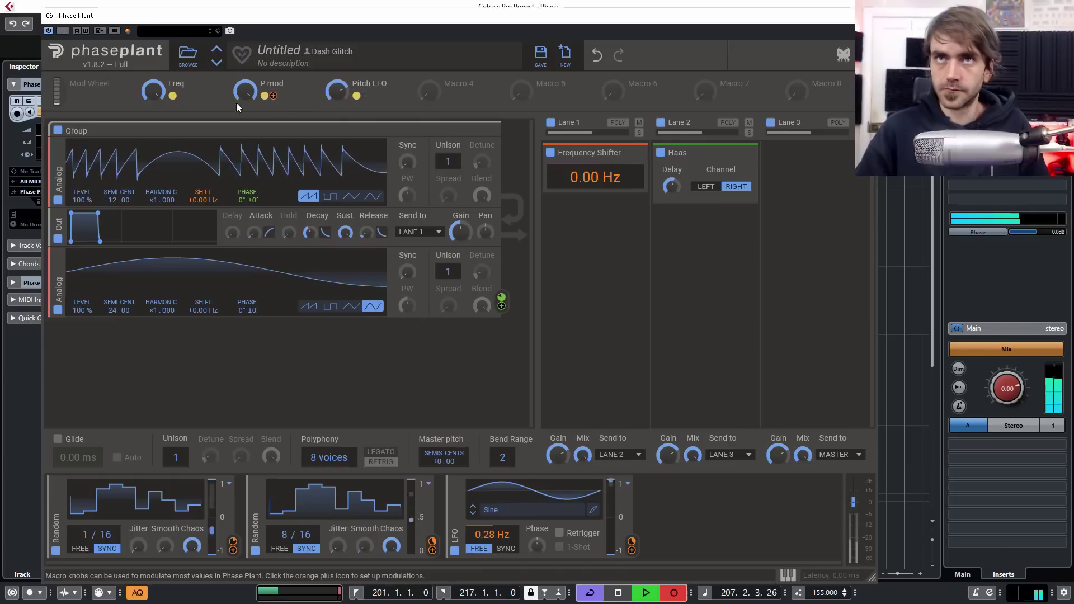
left_click_drag(249, 97, 250, 151)
left_click_drag(155, 90, 155, 151)
left_click_drag(333, 86, 337, 151)
left_click_drag(247, 93, 246, 40)
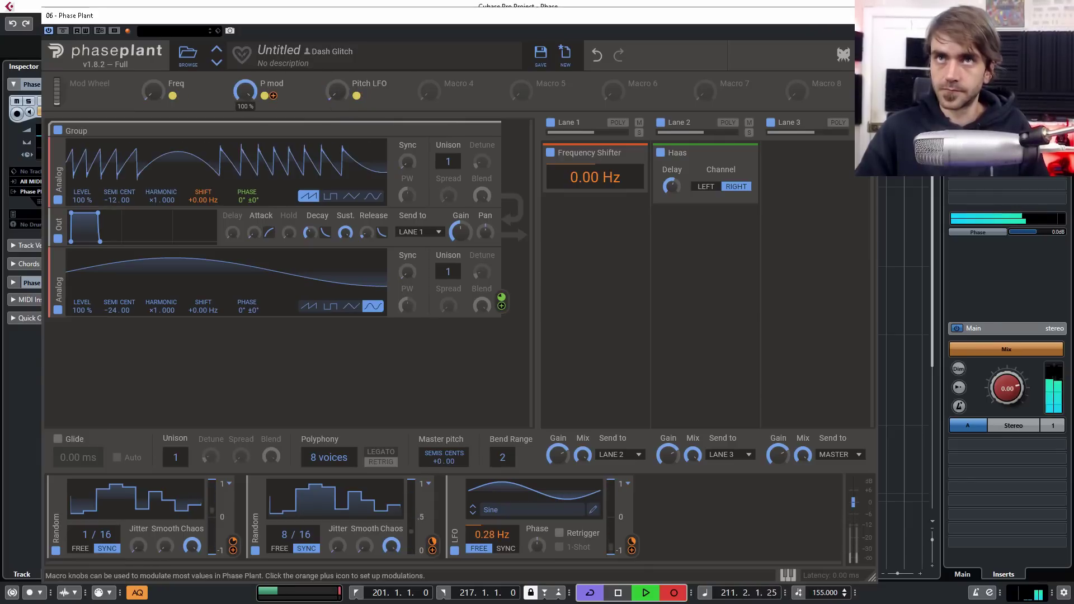
Keep sweeping Freq, P mod and Pitch LFO, ending P mod at 39%, then stop the take
left_click_drag(152, 92, 153, 78)
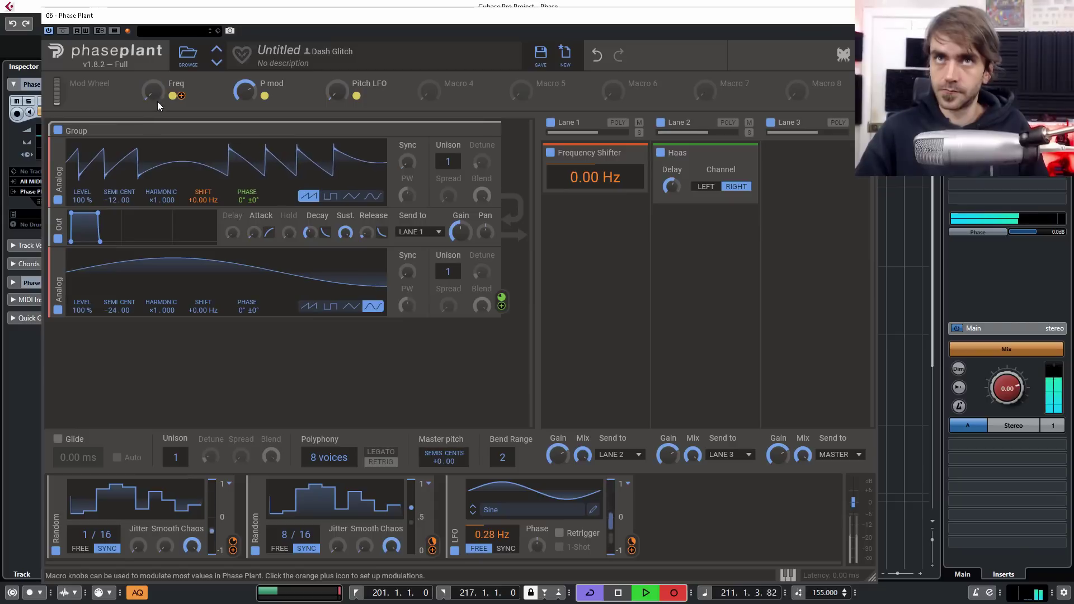
mouse_move(156, 93)
left_mouse_down()
mouse_move(156, 78)
mouse_move(152, 106)
left_mouse_up()
mouse_move(245, 91)
left_mouse_down()
mouse_move(245, 102)
mouse_move(245, 83)
left_mouse_up()
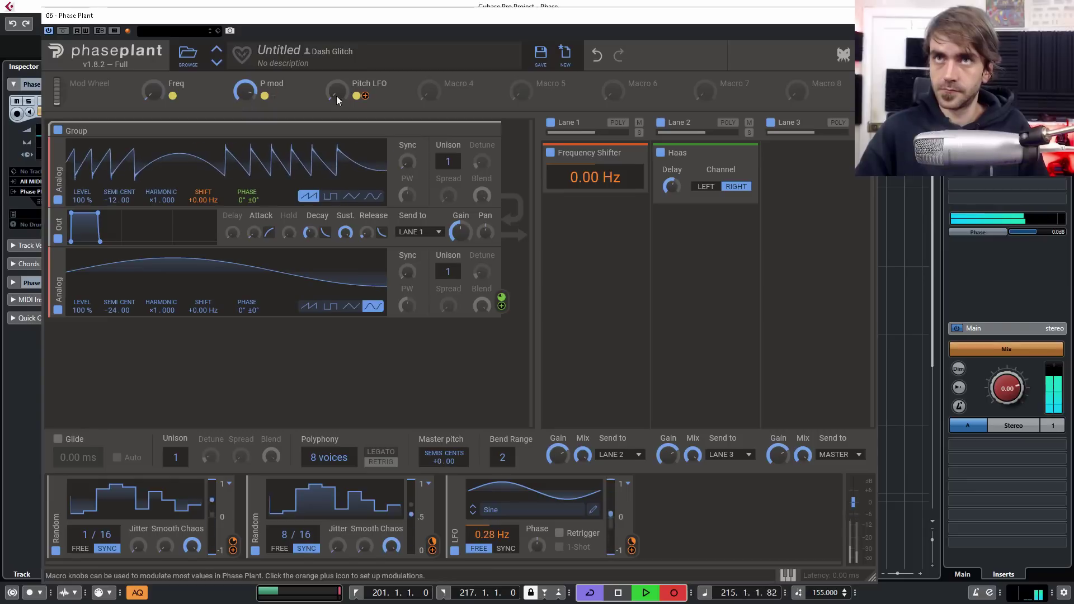
left_click_drag(337, 91, 337, 75)
left_click_drag(247, 97, 247, 145)
left_click_drag(343, 94, 343, 79)
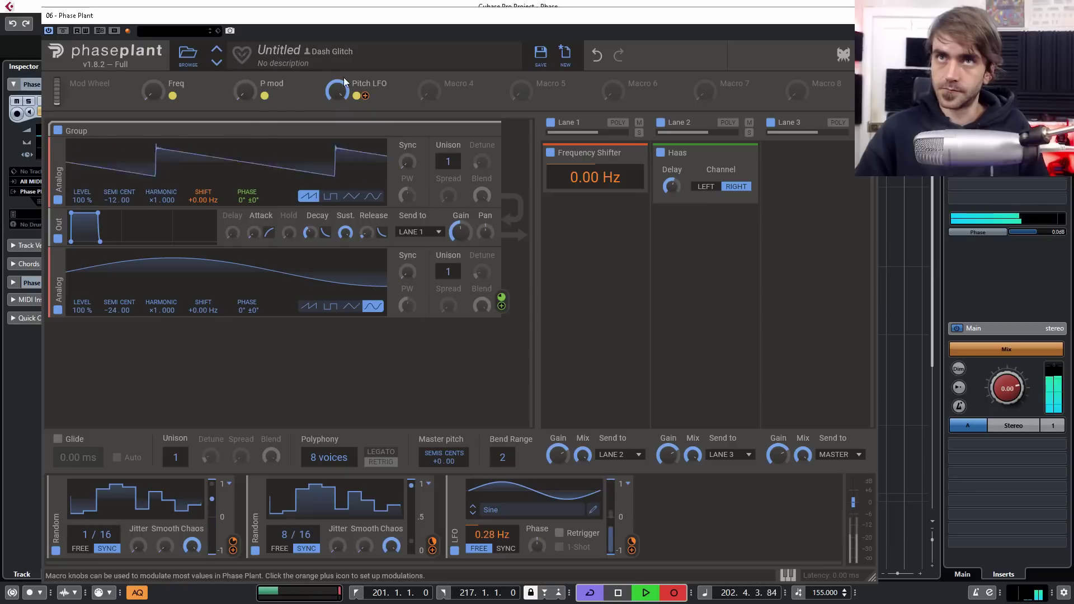
left_click_drag(329, 89, 330, 91)
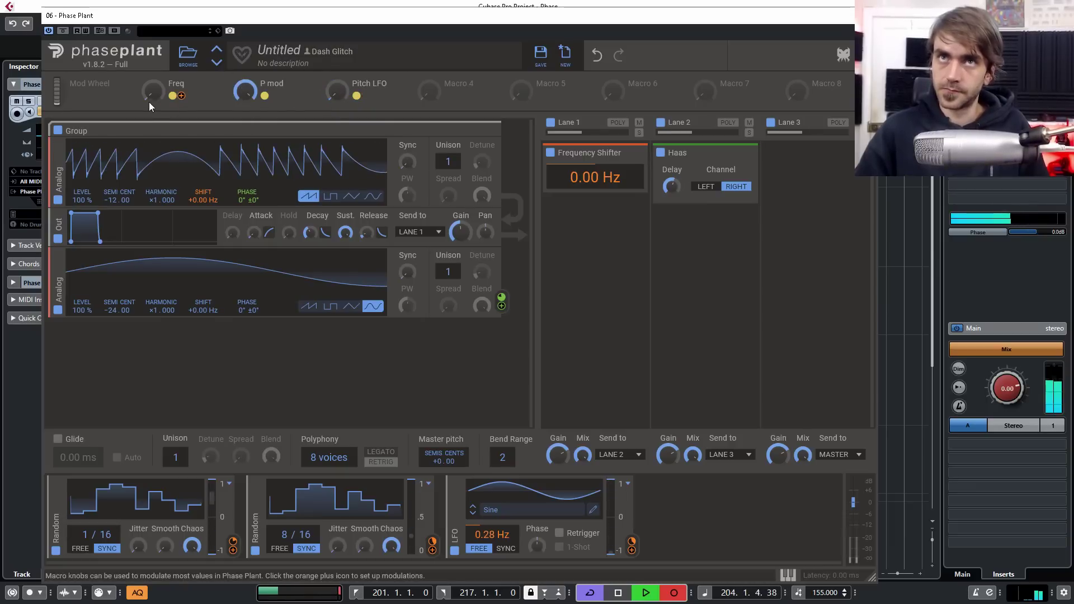
mouse_move(245, 90)
left_mouse_down()
mouse_move(245, 103)
mouse_move(245, 82)
left_mouse_up()
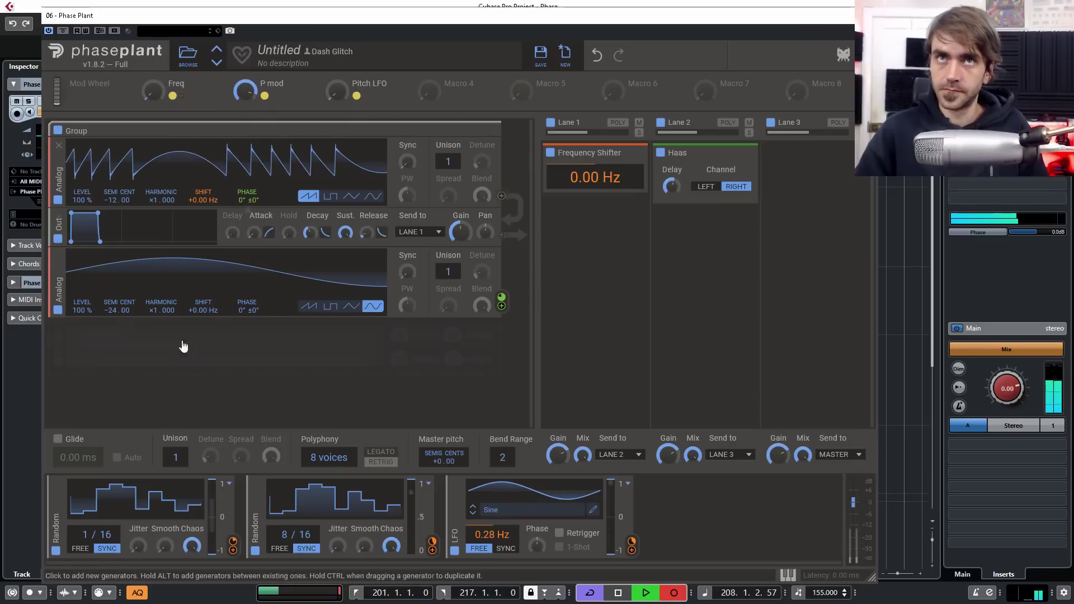
key("space")
Close Phase Plant and delete Takes 4, 3 and 2 from Audio 04
left_click(865, 15)
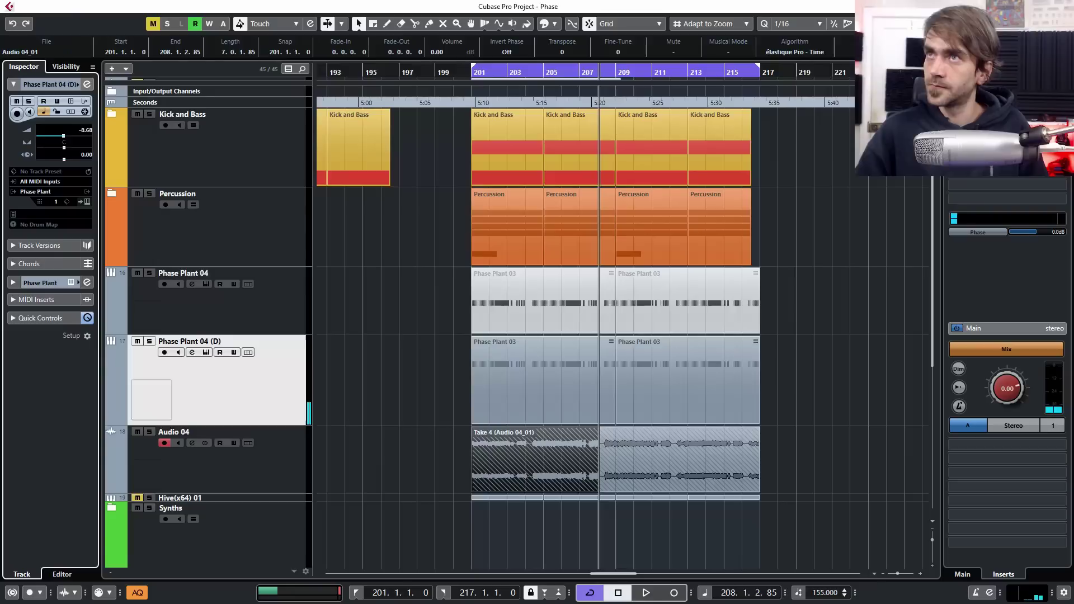
left_click(814, 445)
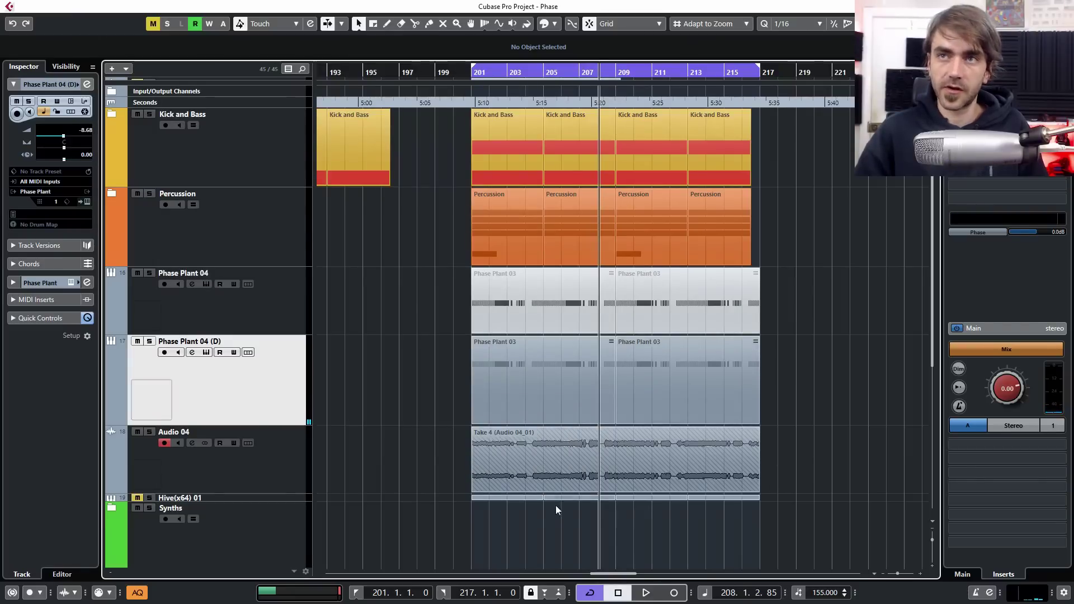
left_click(564, 460)
key("Delete")
left_click(602, 473)
key("Delete")
left_click(587, 470)
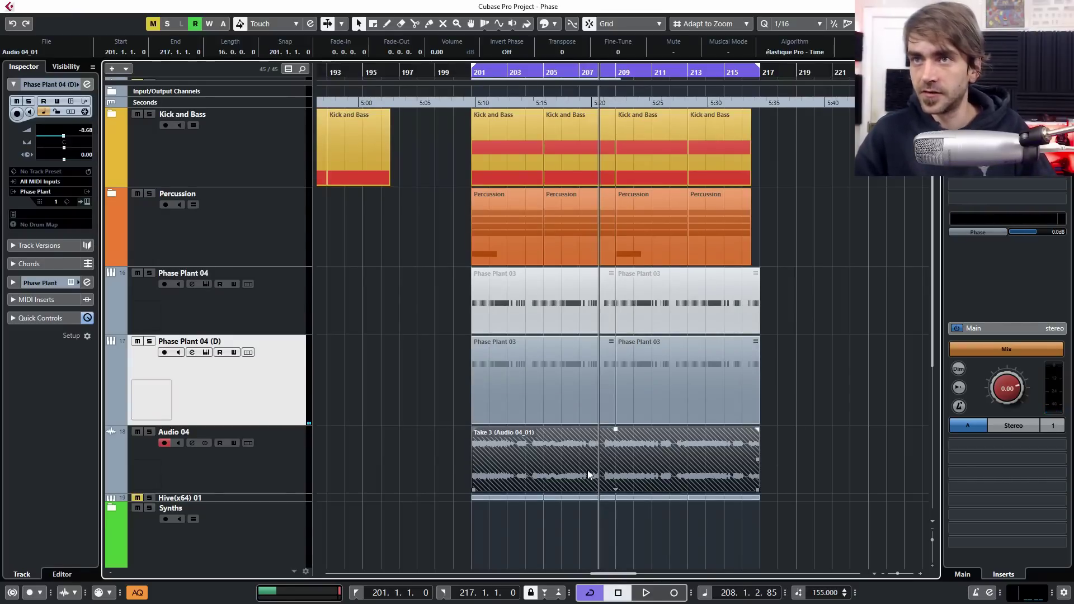
key("Delete")
left_click(665, 474)
key("Delete")
Briefly shorten Take 1, then restore it to its full bars 201–217 length
left_click(728, 485)
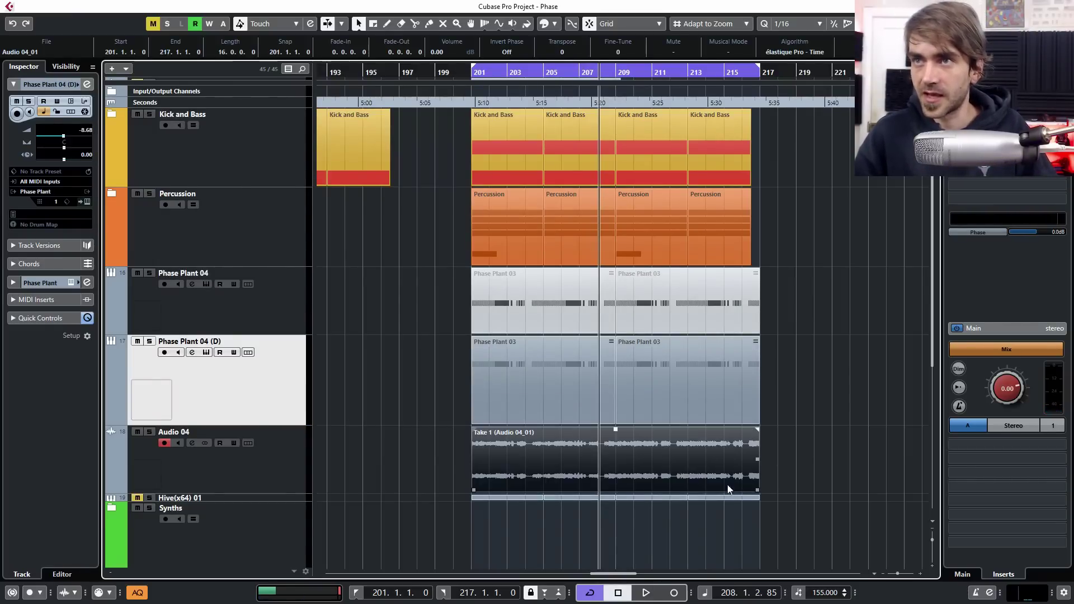
left_click_drag(756, 491, 704, 491)
key("g")
scroll(703, 486, "down", 5)
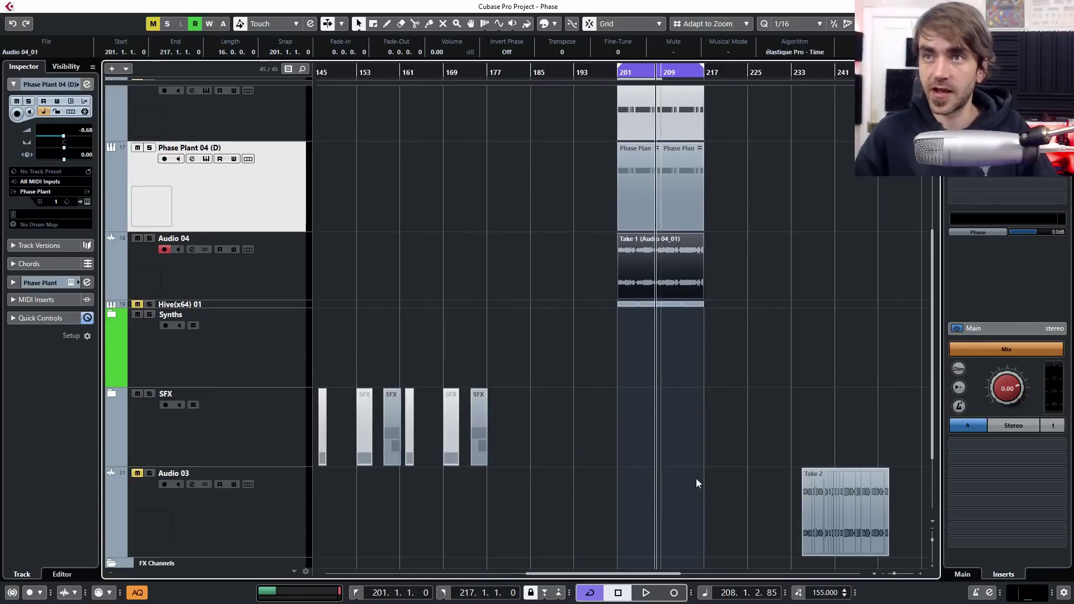
scroll(688, 479, "up", 3)
scroll(674, 480, "right", 3)
scroll(616, 473, "down", 2)
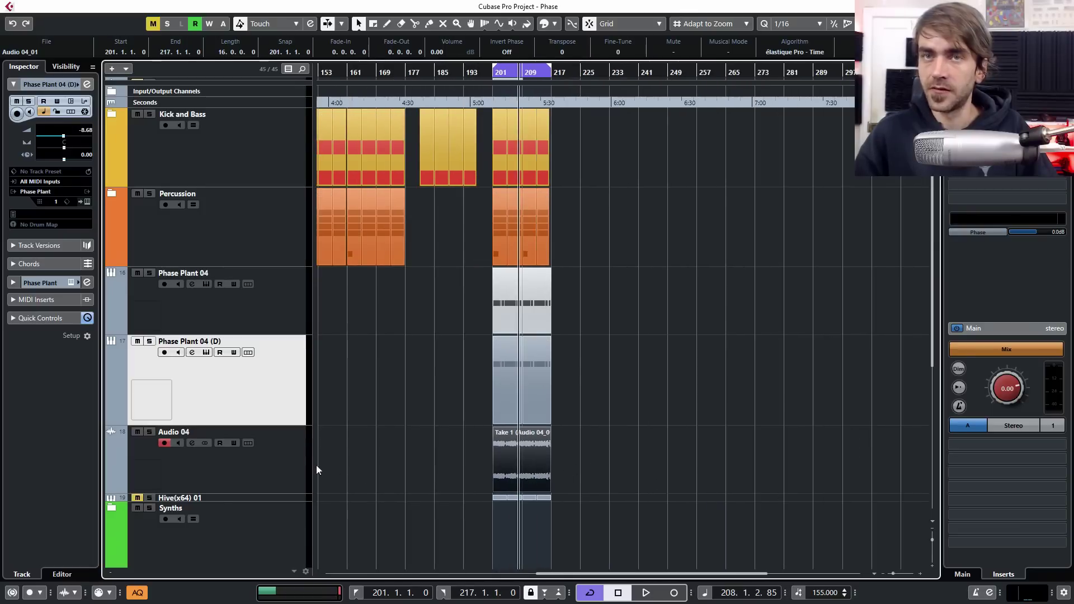
Duplicate Audio 04, move Take 1 to bar 259, and arm Audio 04 (D) for recording
left_click(543, 473)
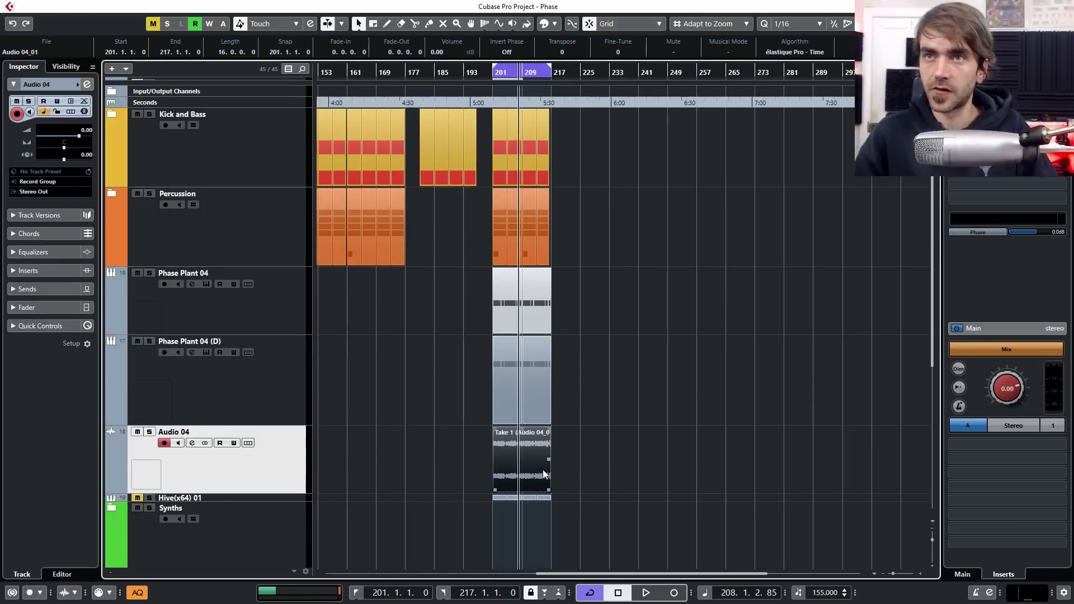
right_click(261, 465)
left_click(357, 216)
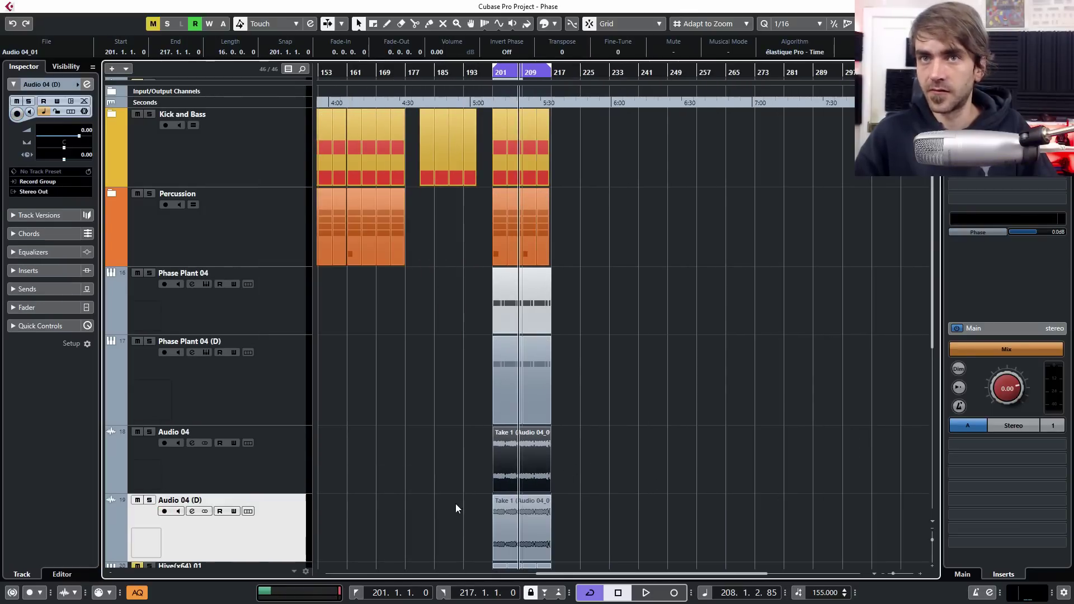
left_click(467, 532)
left_click_drag(524, 480, 728, 459)
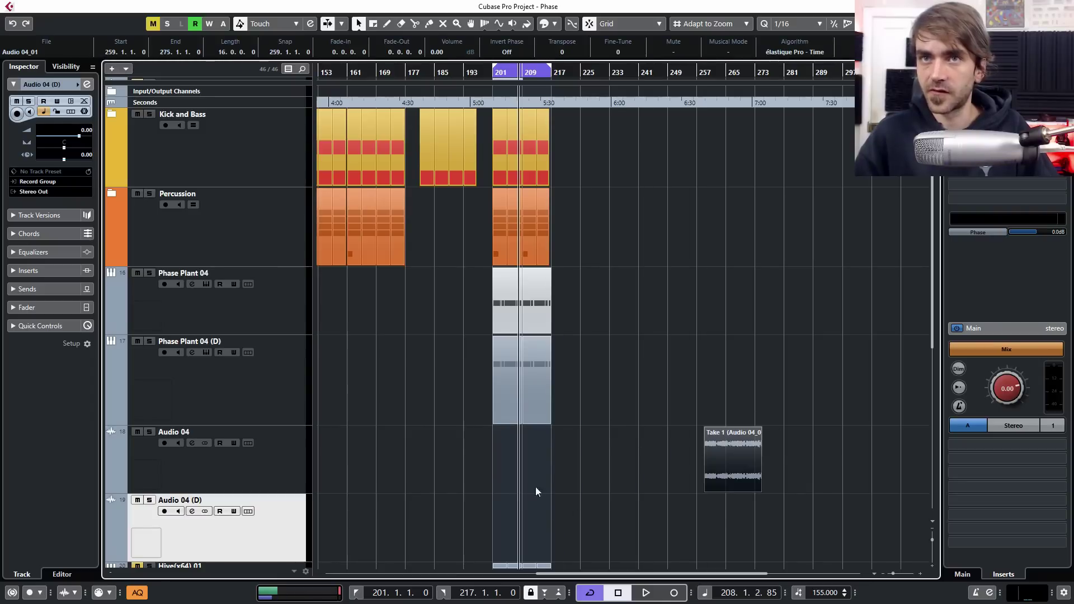
left_click(164, 511)
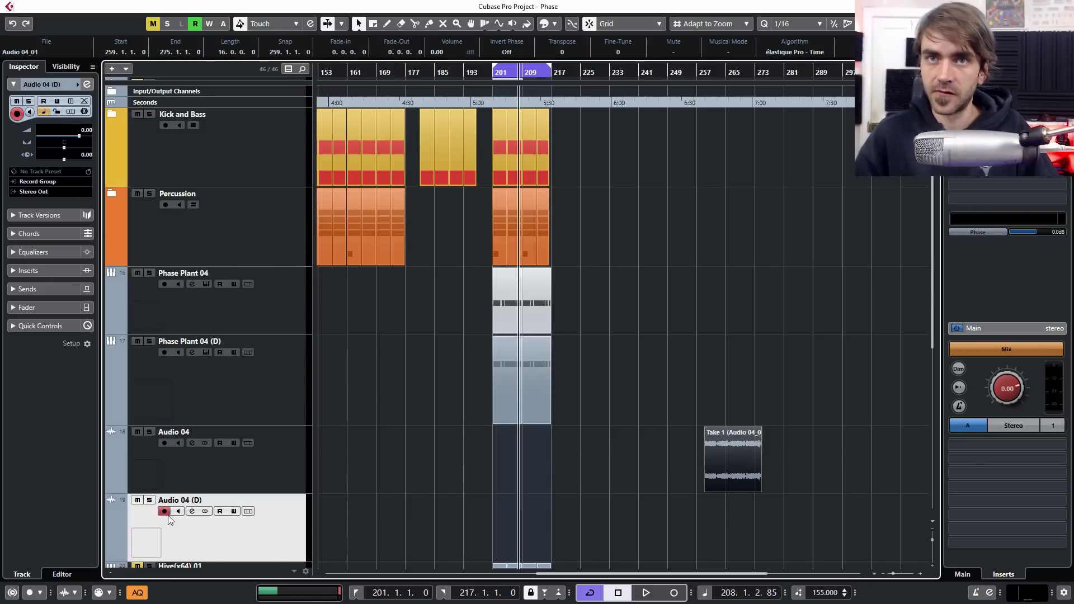
Reopen the Phase Plant 04 (D) instrument editor
left_click(404, 466)
scroll(404, 464, "up", 3)
scroll(427, 458, "right", 4)
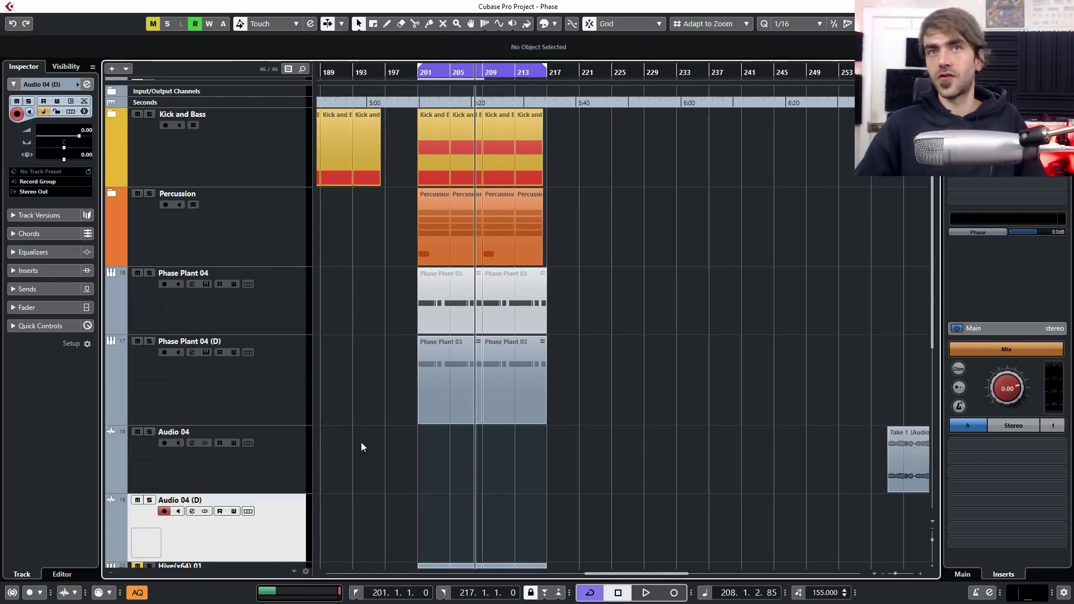
left_click(286, 389)
left_click(87, 202)
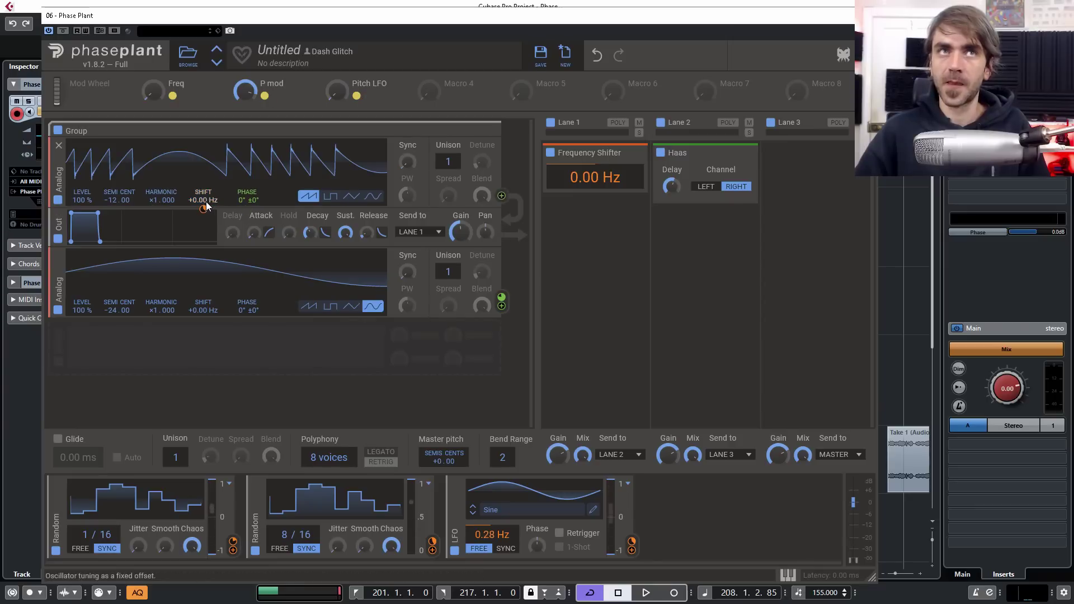
Insert a band-pass Filter between the first Analog and Out, LFO on cutoff, slope ×2
mouse_move(206, 209)
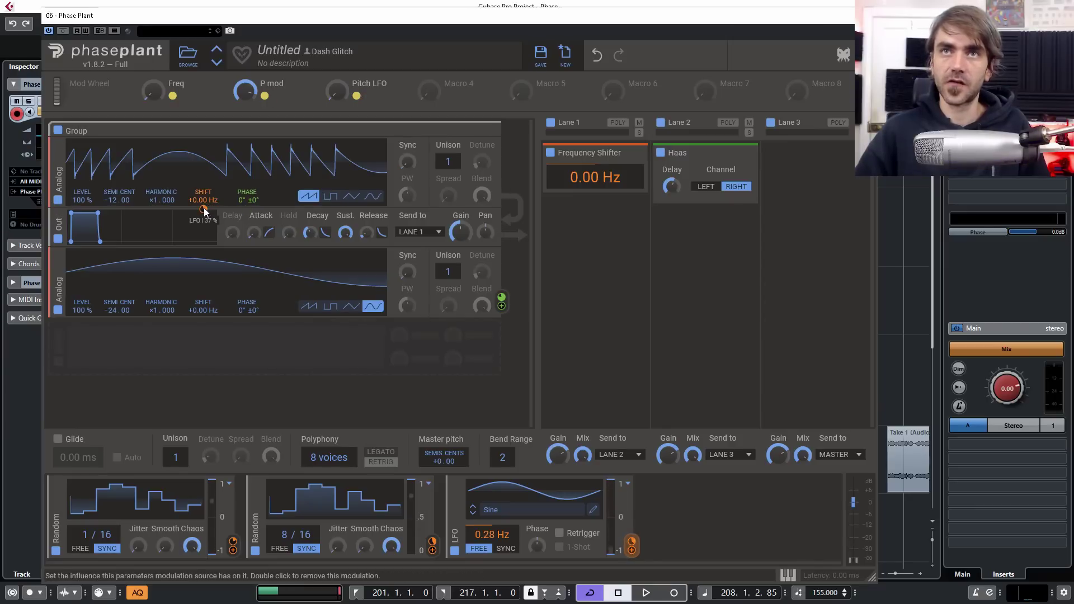
left_click(182, 343)
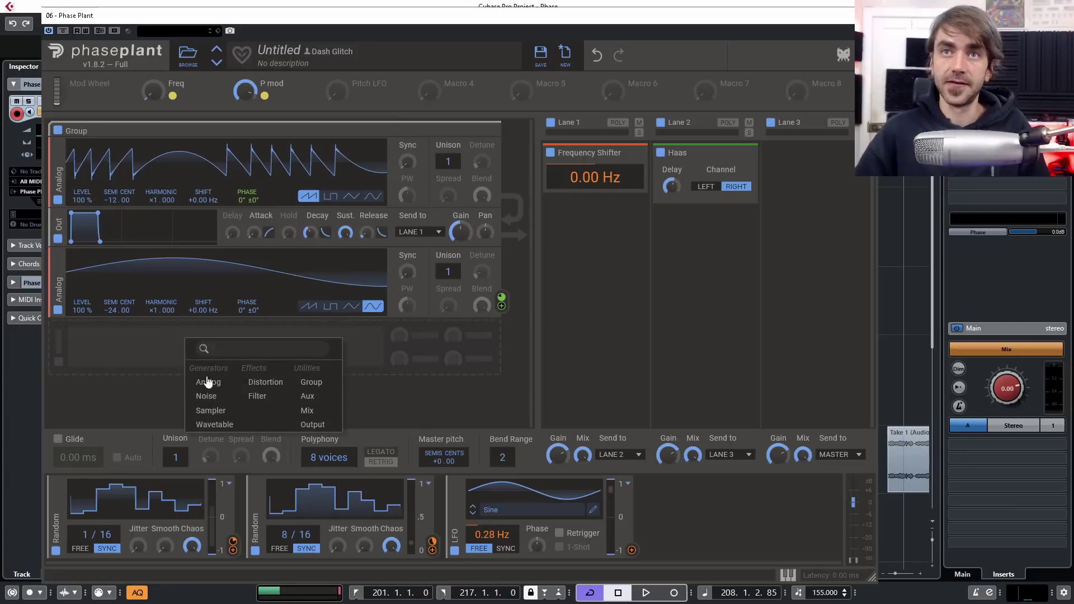
left_click(258, 397)
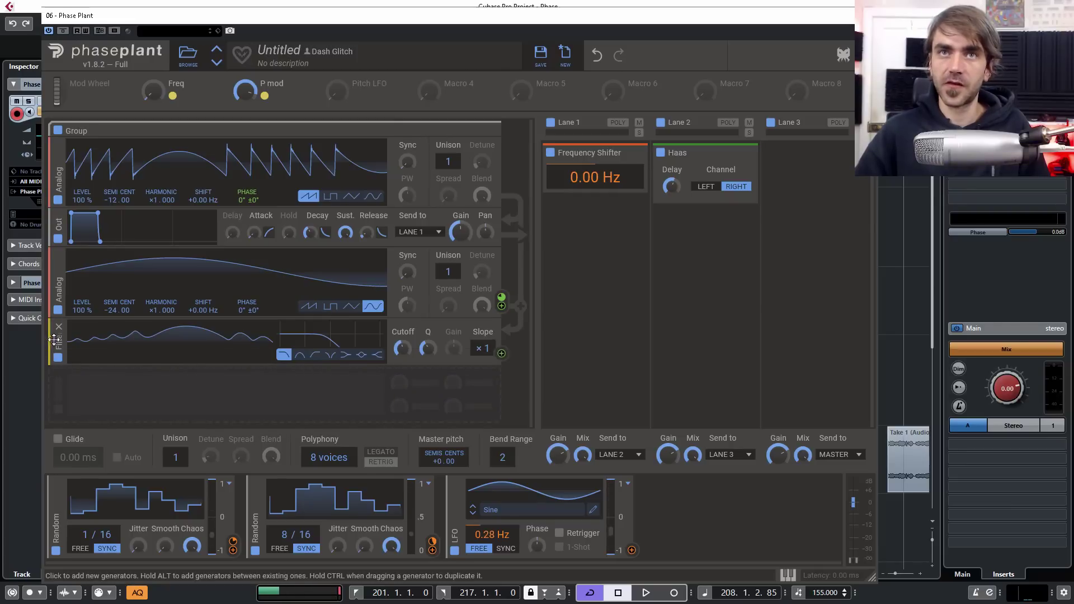
left_click_drag(53, 339, 91, 230)
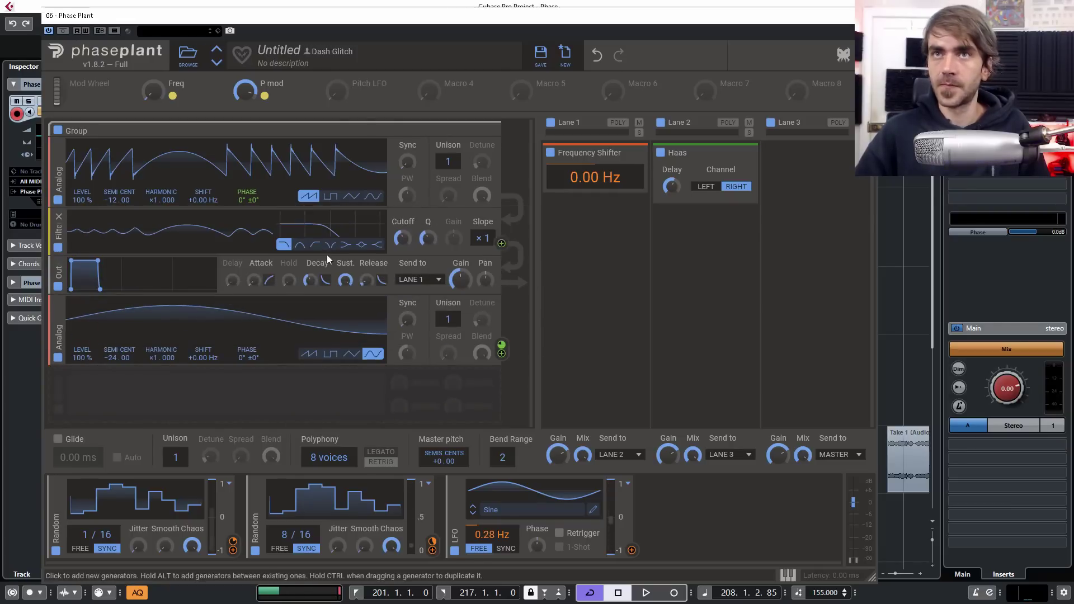
left_click(300, 244)
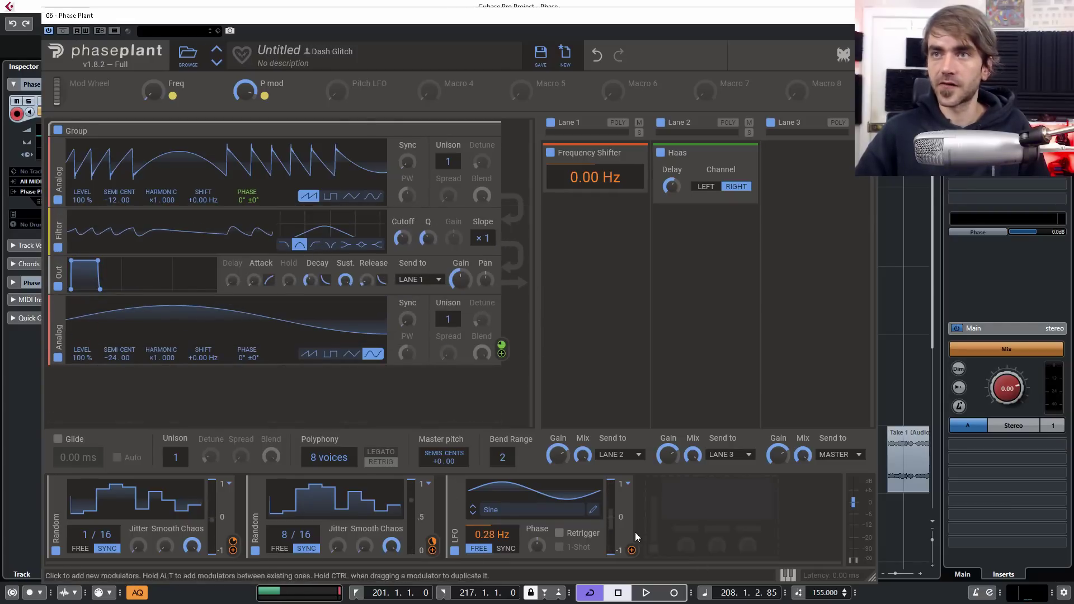
left_click_drag(632, 550, 402, 240)
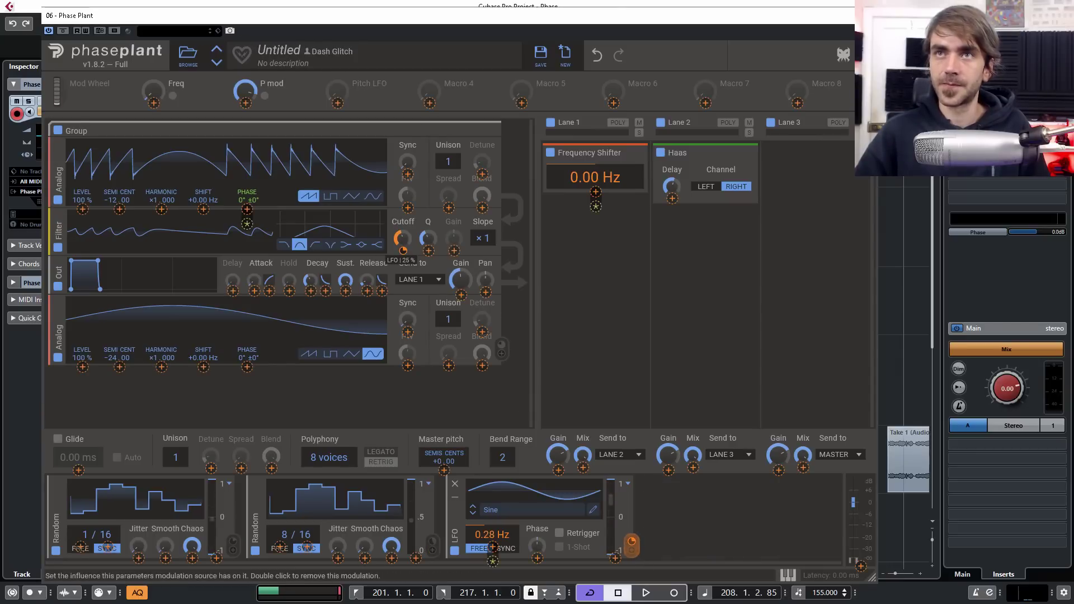
left_click(482, 238)
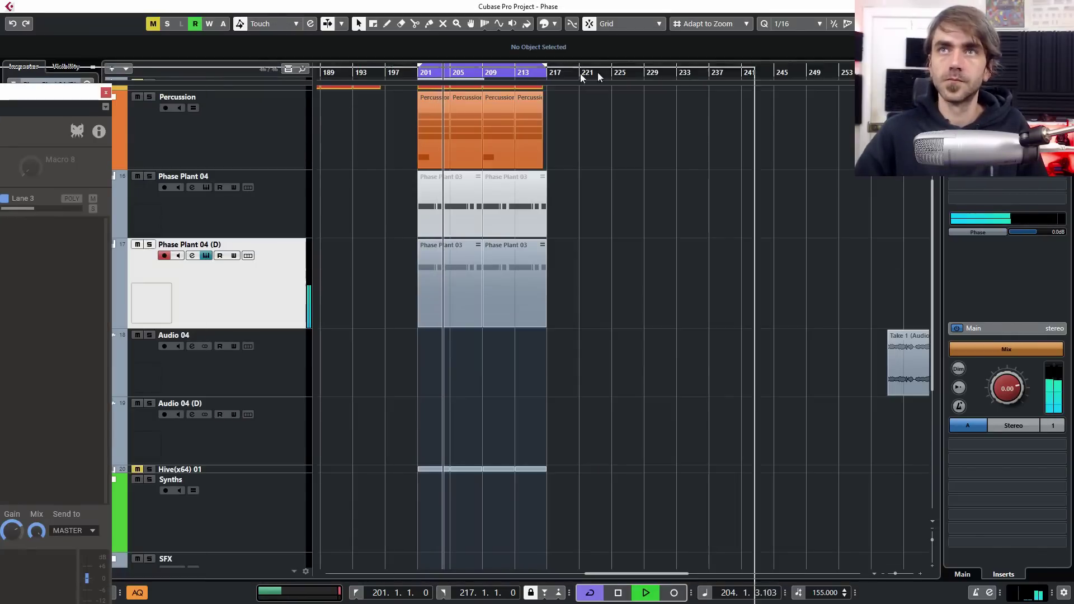
Slow the LFO, lower the Out gain, and add an Overdrive distortion after the first Analog
left_click_drag(733, 23, 735, 26)
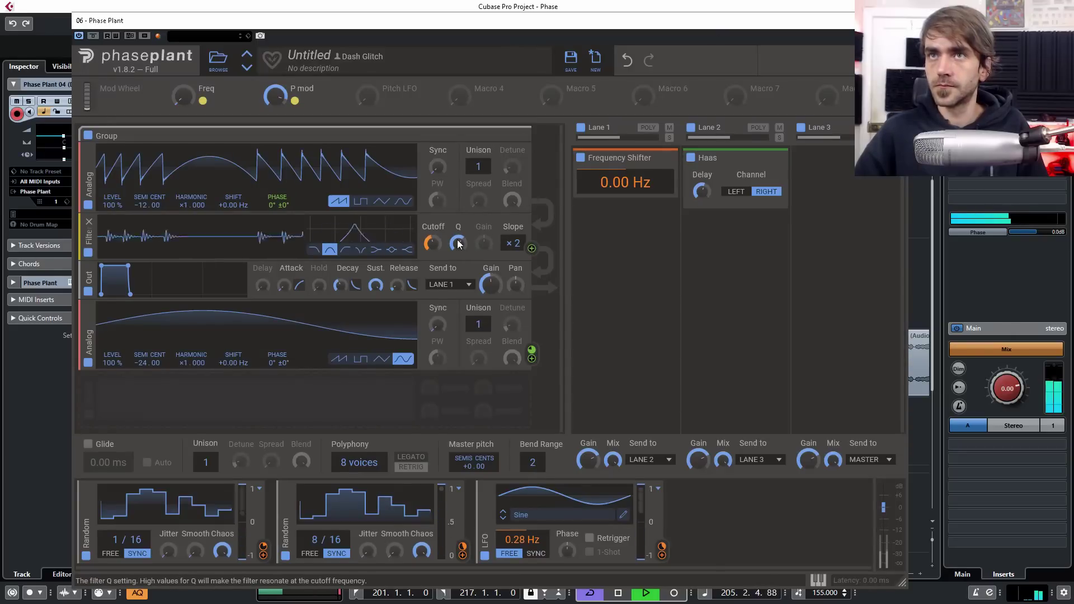
left_click_drag(521, 542, 521, 562)
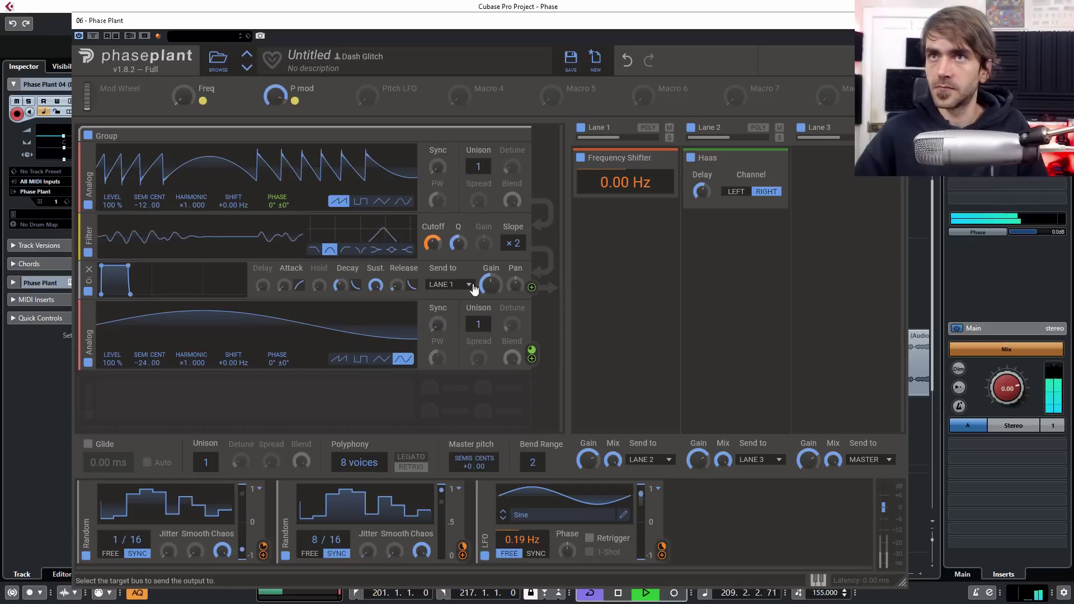
left_click_drag(491, 286, 491, 281)
left_click(169, 400)
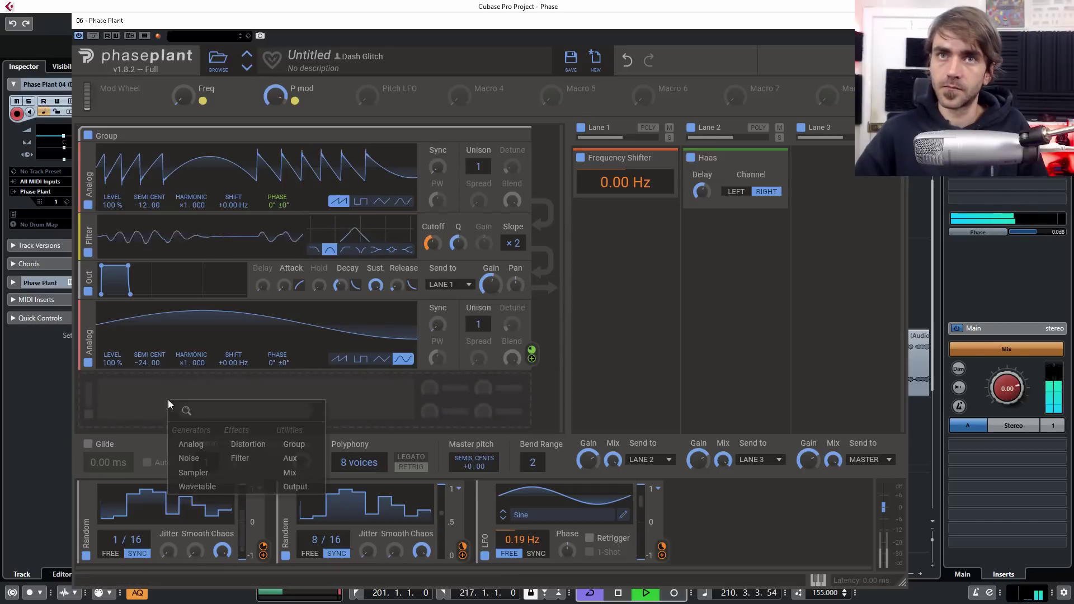
left_click(375, 390)
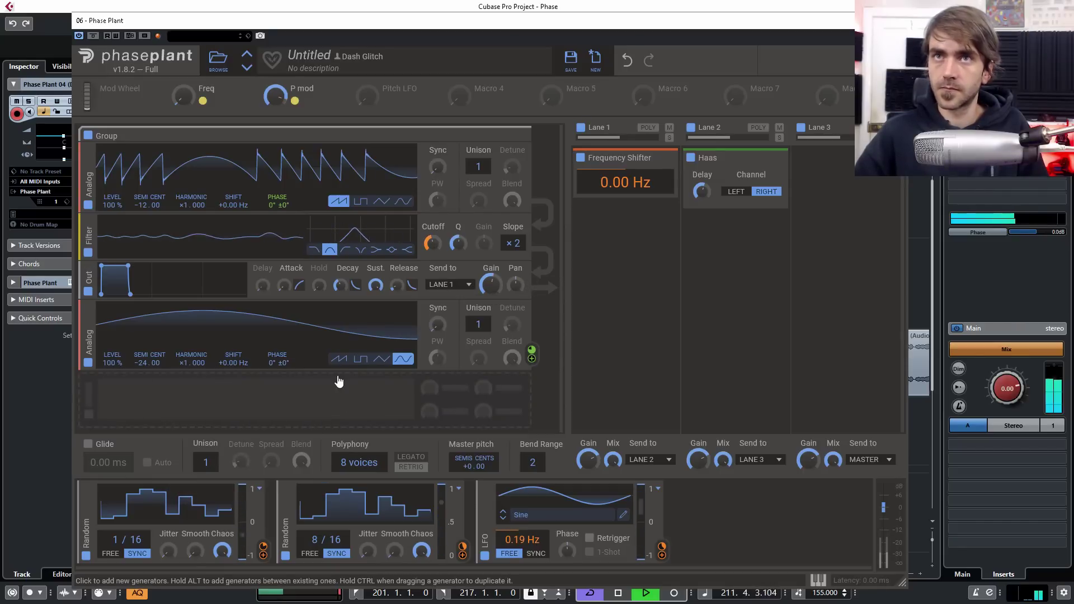
left_click(259, 401)
left_click(330, 436)
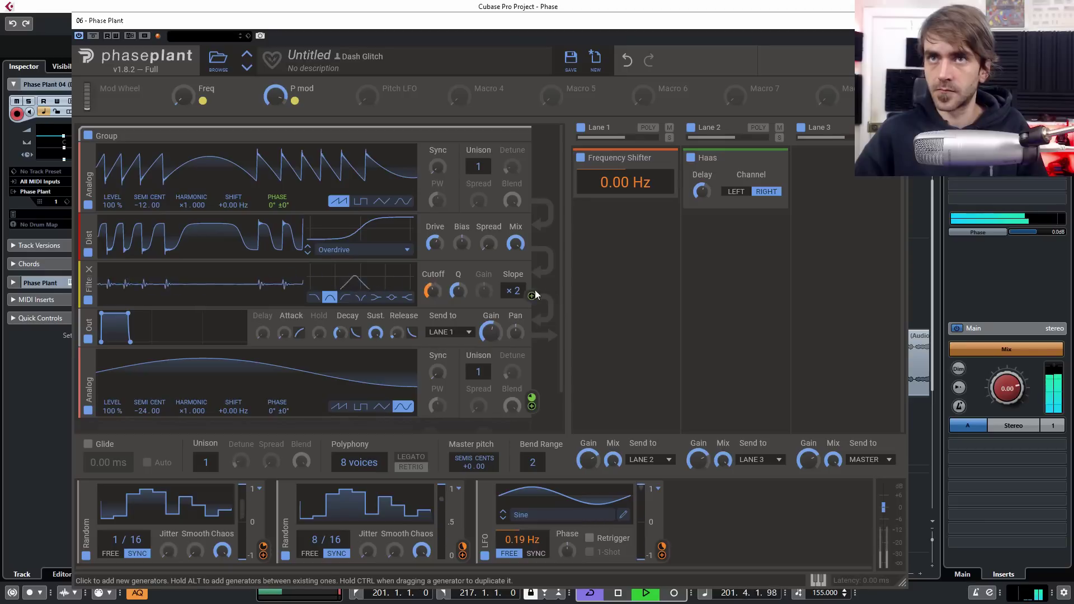
Slow the LFO further to 0.15 Hz and set Polyphony to a single voice
left_click_drag(520, 542, 521, 553)
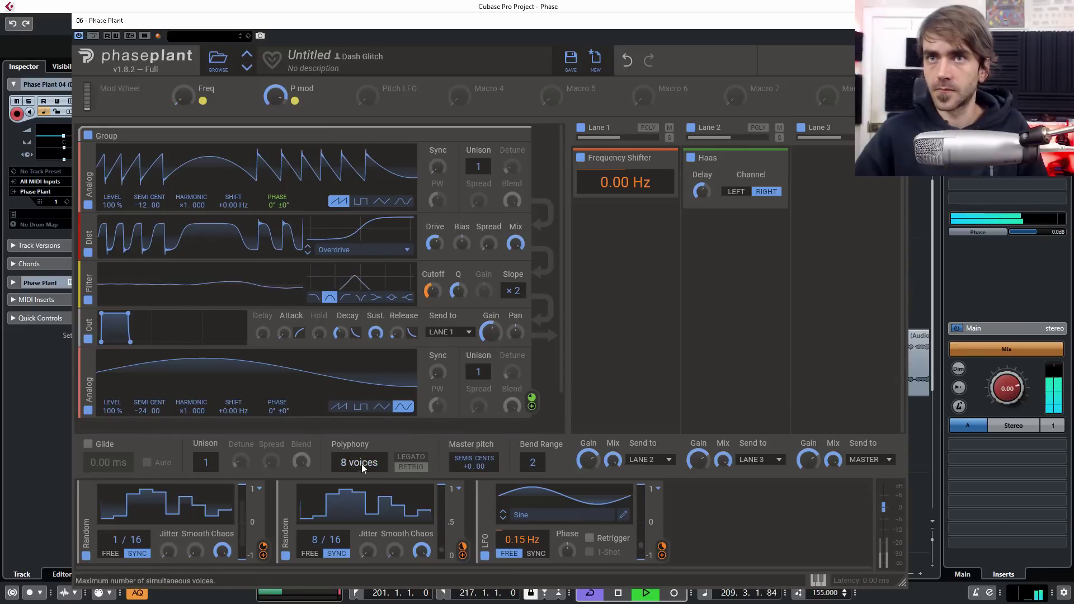
left_click_drag(361, 464, 341, 539)
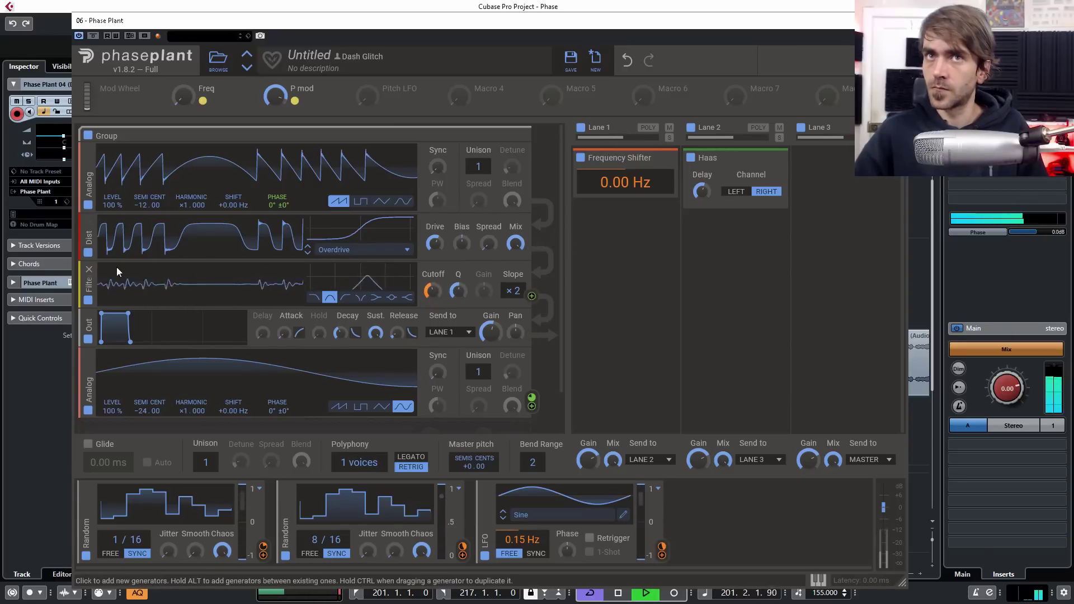
left_click(599, 216)
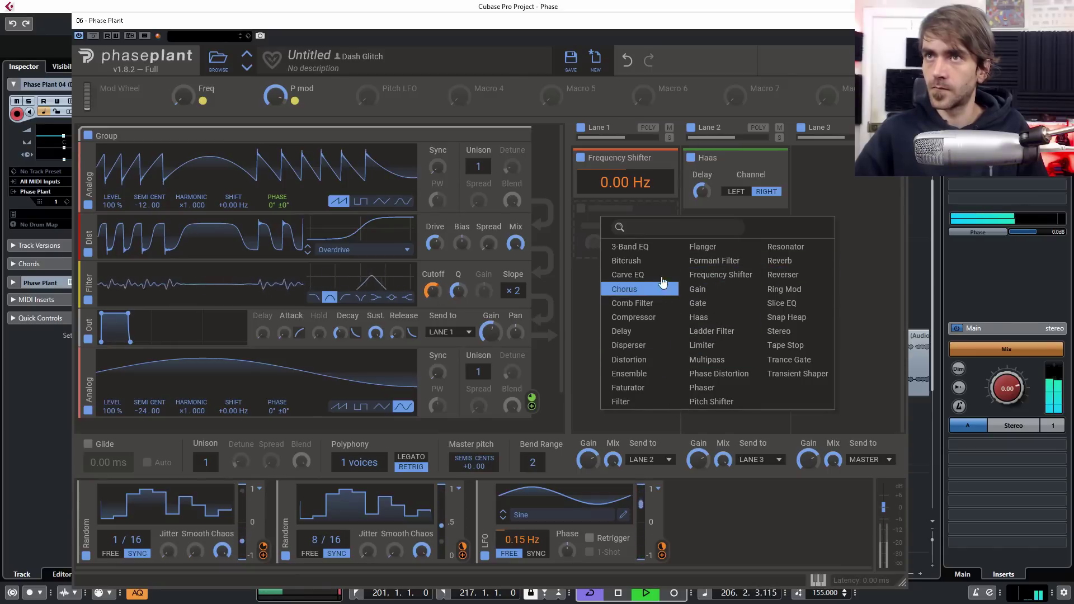
Add a Filter to Lane 1, disable the oscillator group's Filter, and make the lane Filter band-pass
left_click(624, 402)
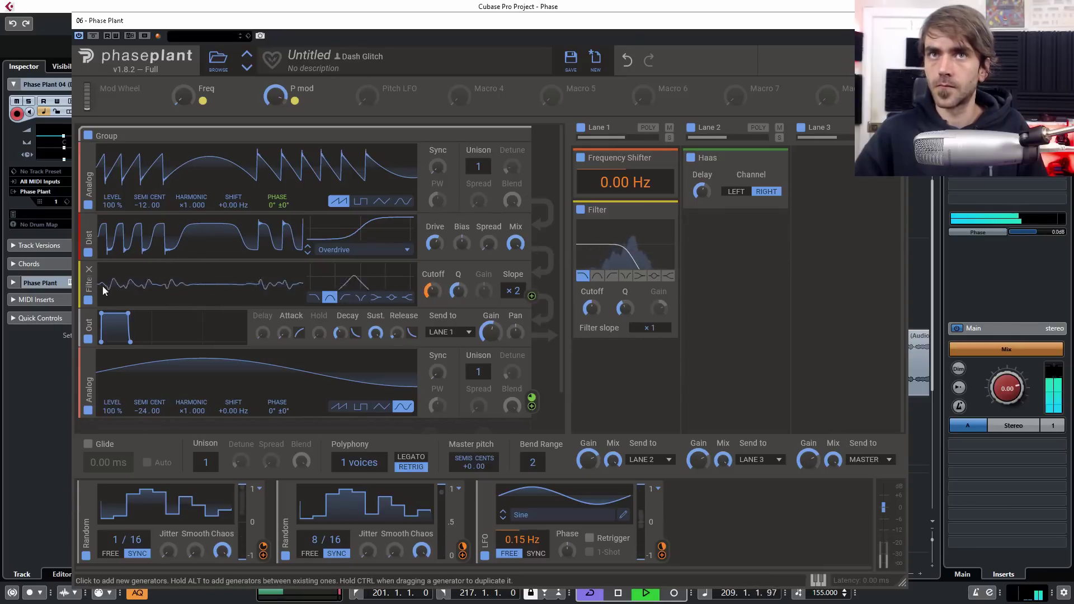
left_click(88, 299)
left_click(598, 280)
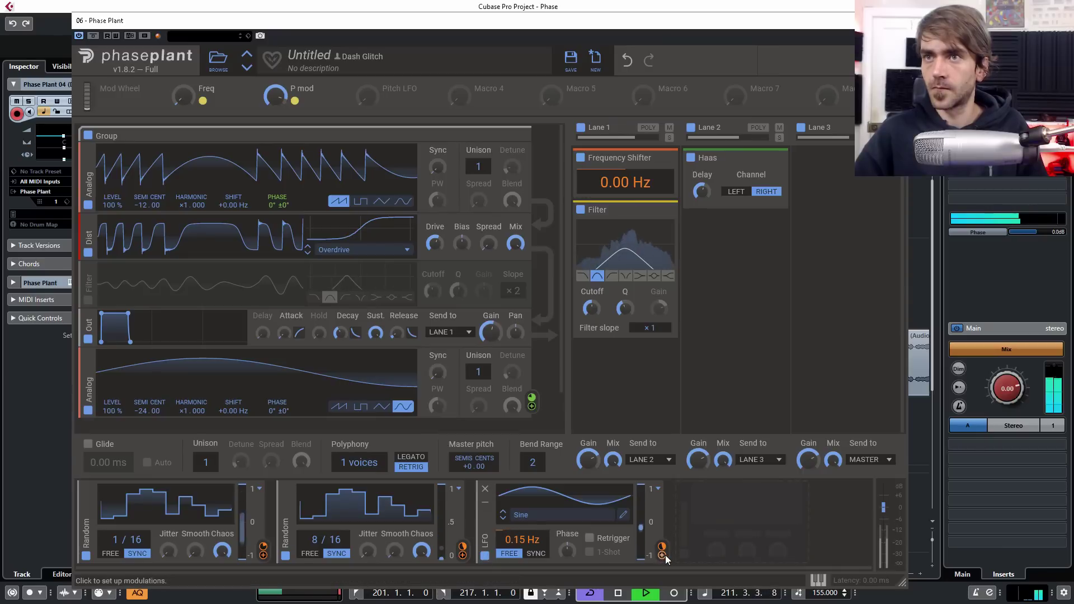
Route the LFO to the lane Filter cutoff, set slope ×2, and try reordering the Frequency Shifter
left_click_drag(665, 552, 591, 308)
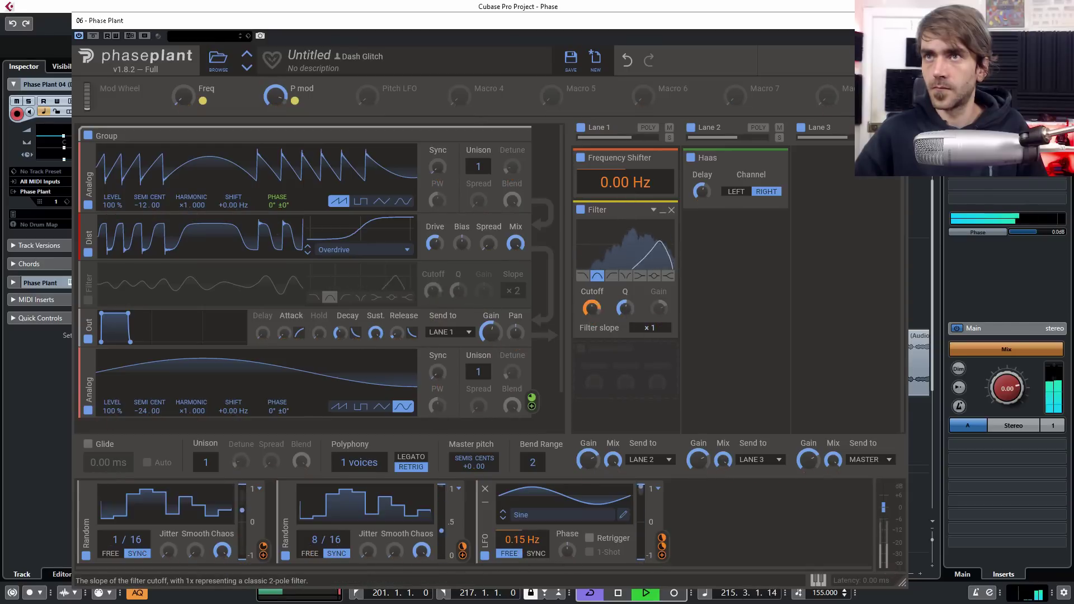
left_click(649, 328)
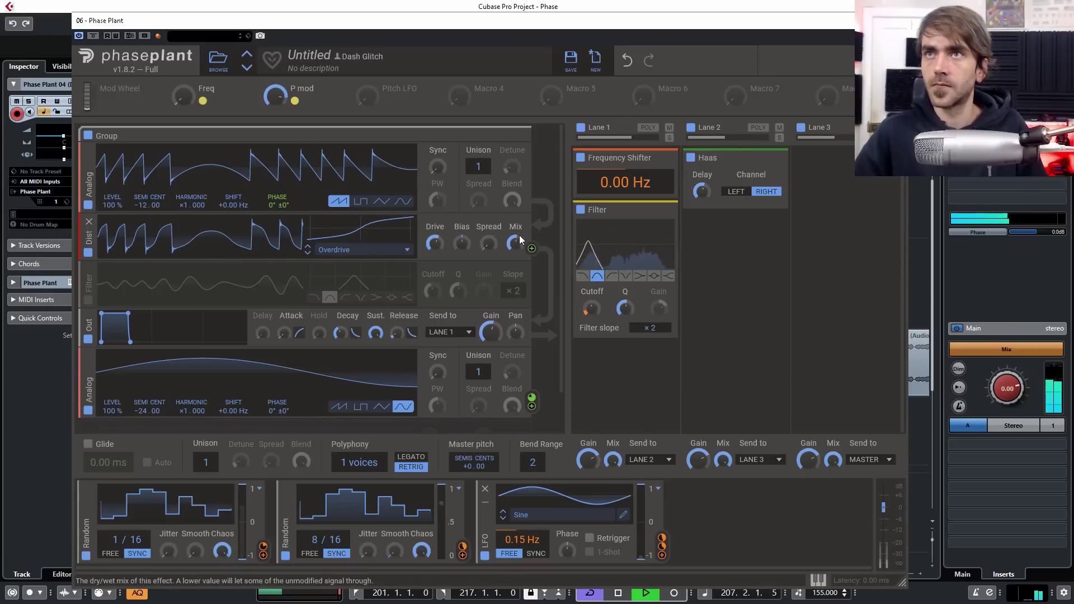
left_click_drag(587, 158, 607, 328)
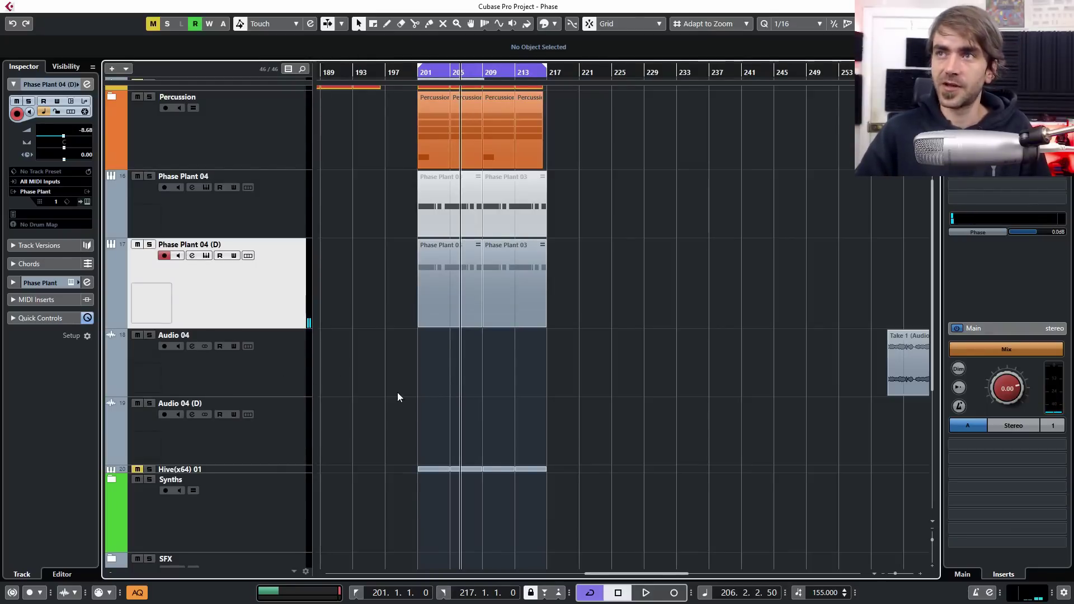
Record a new take onto Audio 04 (D) starting from bar 201
left_click(295, 442)
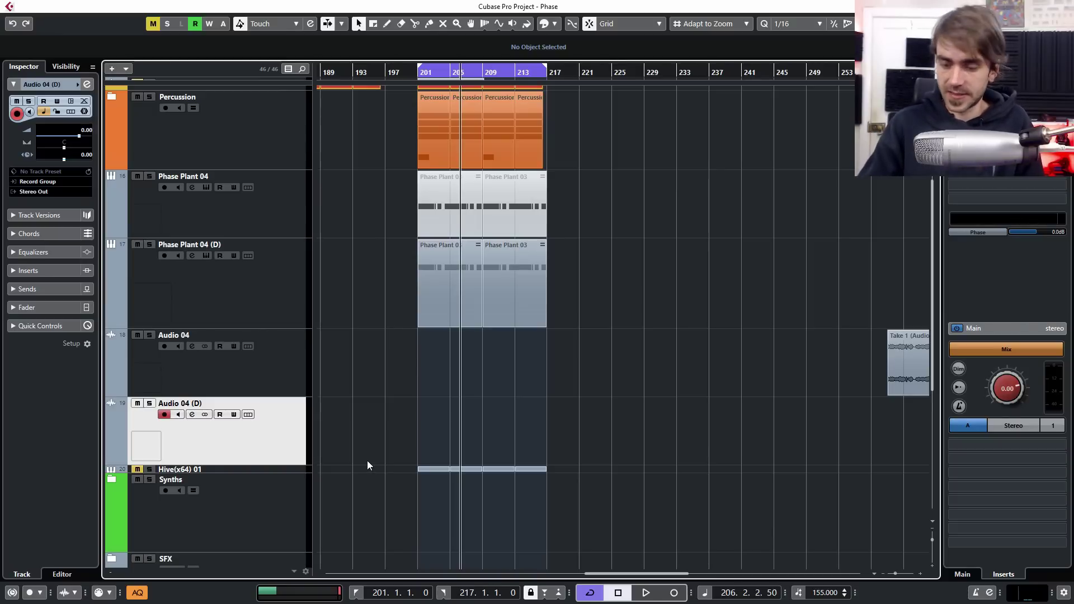
key("KP_1")
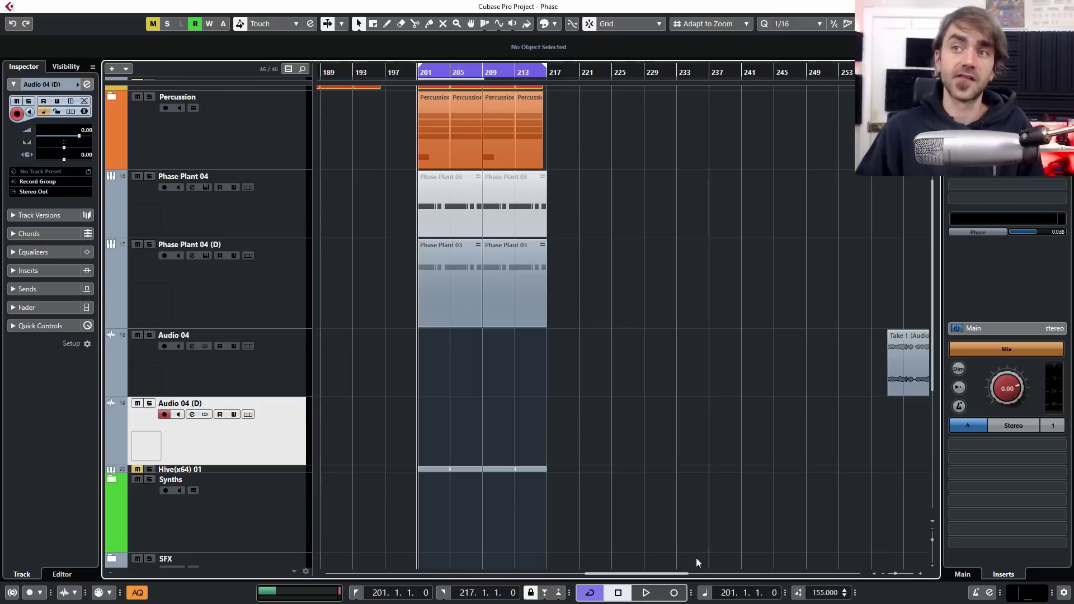
left_click(675, 597)
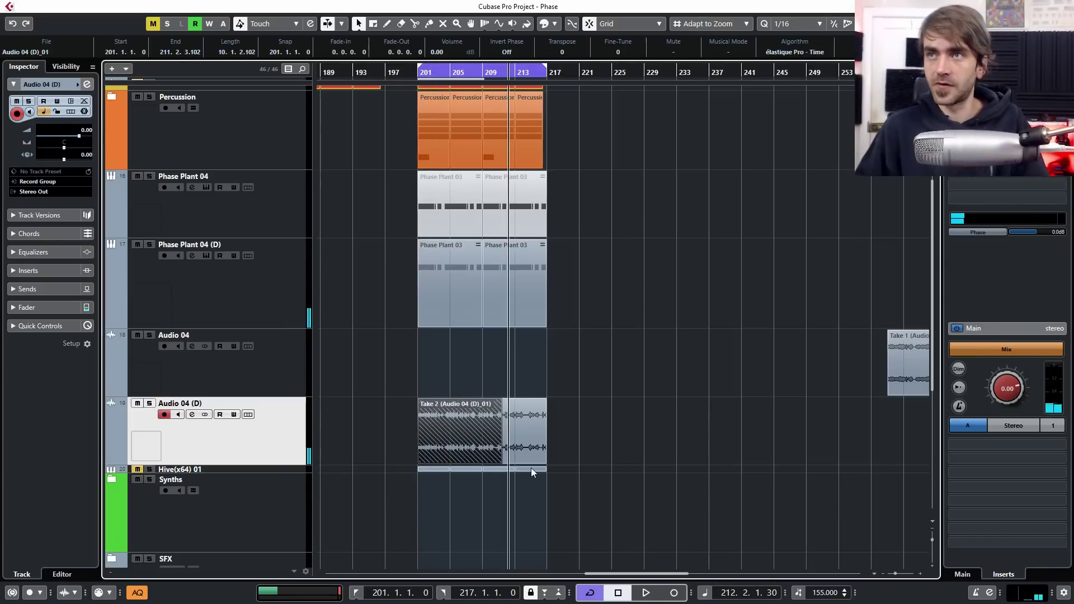
key("Delete")
Restore the partial Take 2 recording and shorten it to end at bar 209
left_click(462, 445)
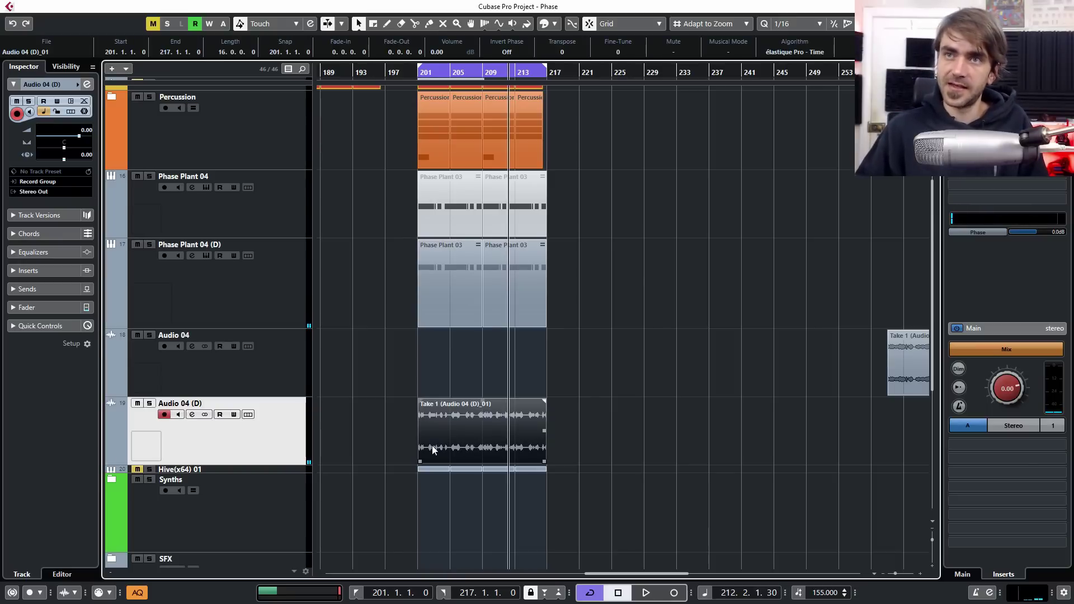
key("ctrl+z")
left_click(462, 456)
left_click(520, 448)
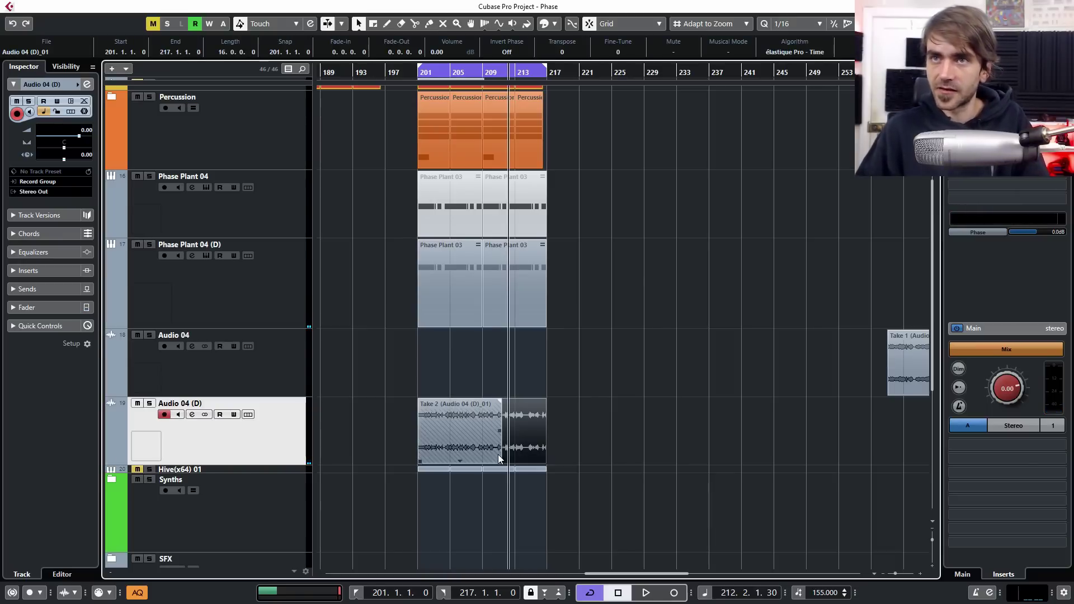
left_click_drag(500, 458, 479, 465)
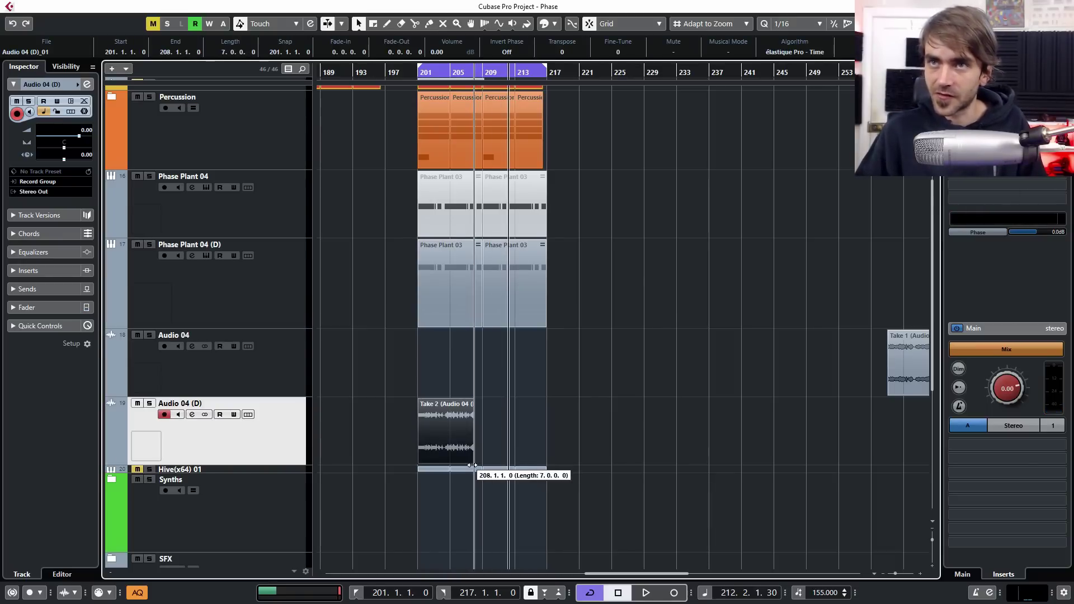
Slide Take 2 to bar 201, then extend it to span roughly bars 195 to 205
scroll(472, 463, "up", 6)
scroll(482, 456, "left", 3)
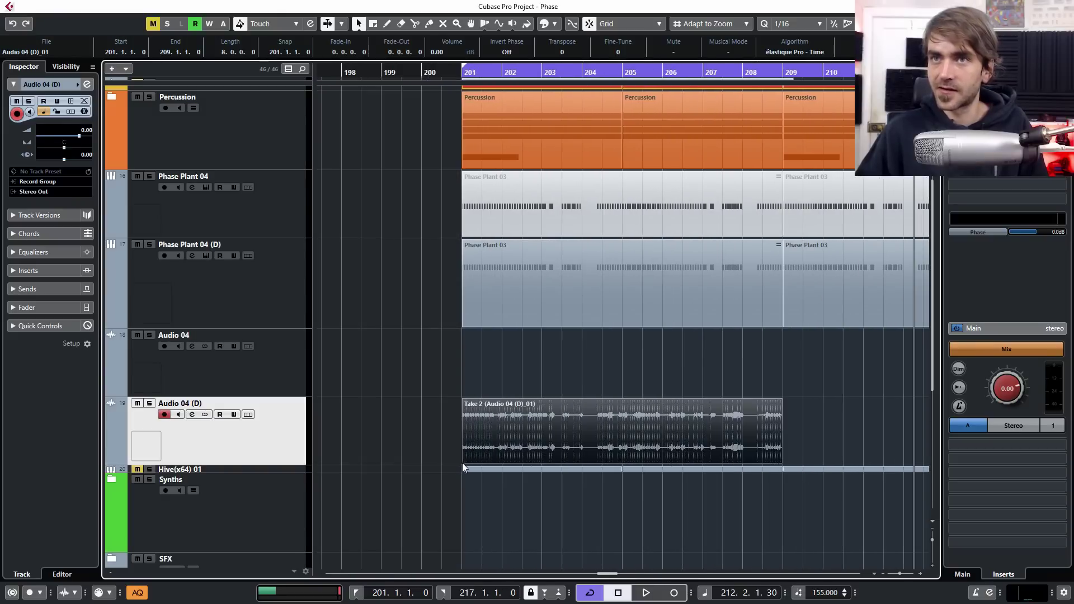
left_click_drag(462, 462, 503, 432)
key("g")
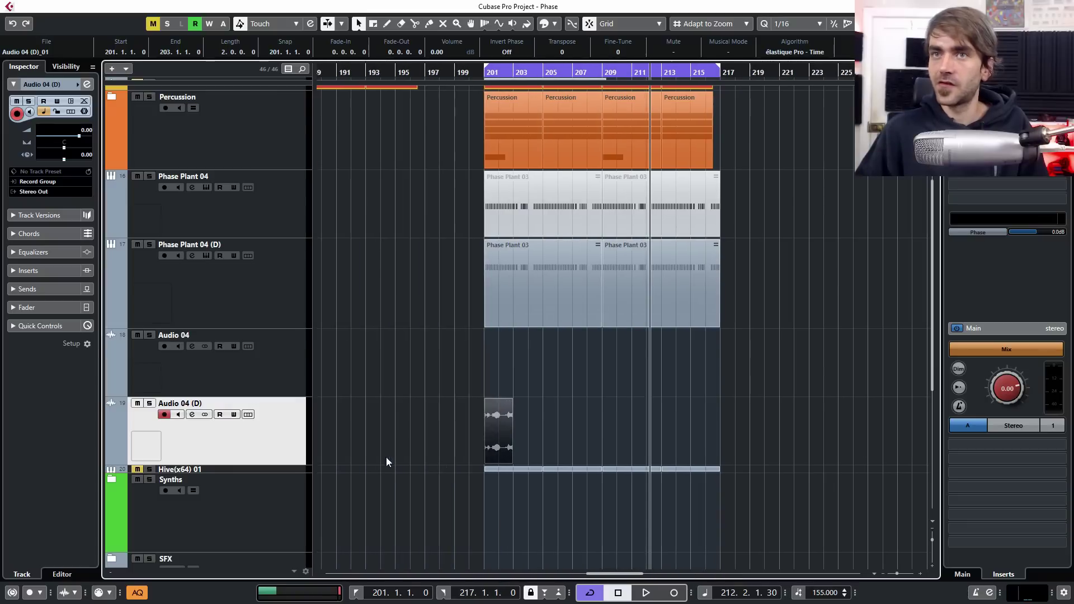
left_click_drag(509, 461, 549, 460)
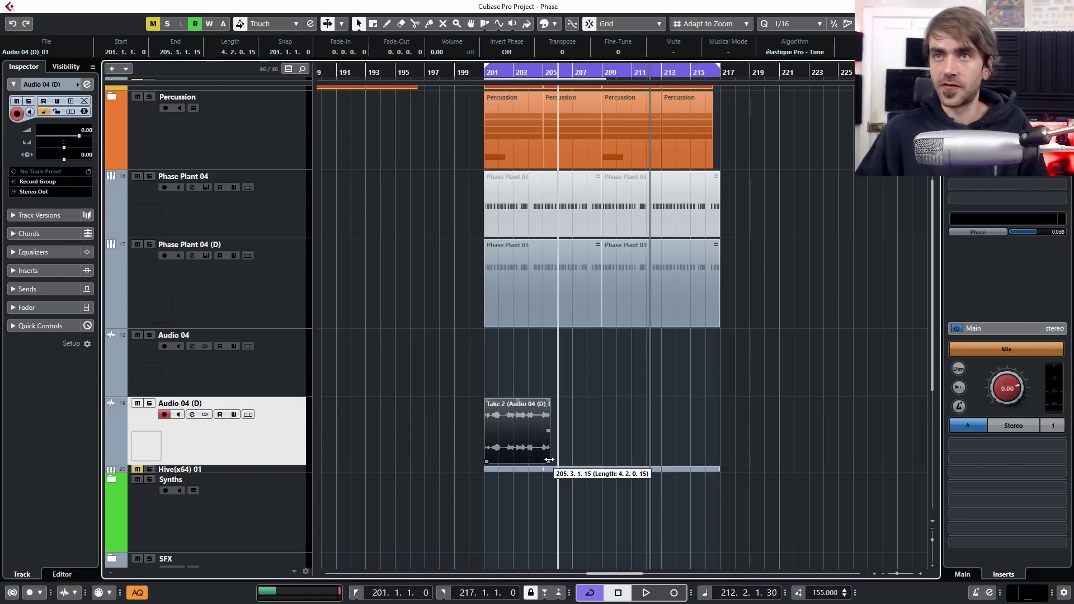
left_click_drag(485, 464, 384, 454)
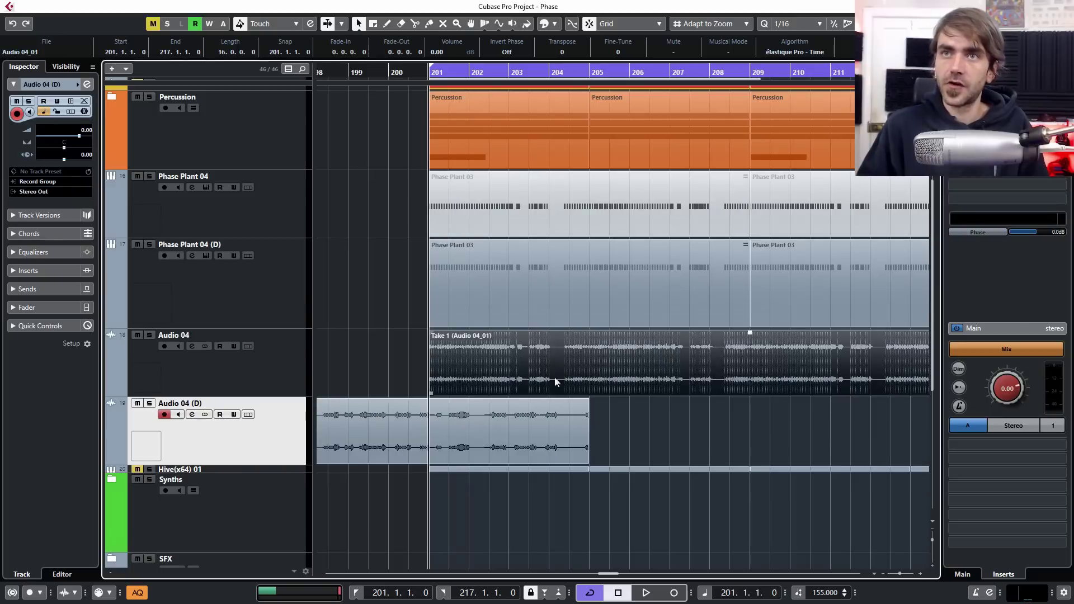
Move Take 1 to about bar 208, split Take 2 at 202.2.1.0 and mute the long leftover
left_click_drag(555, 382, 857, 386)
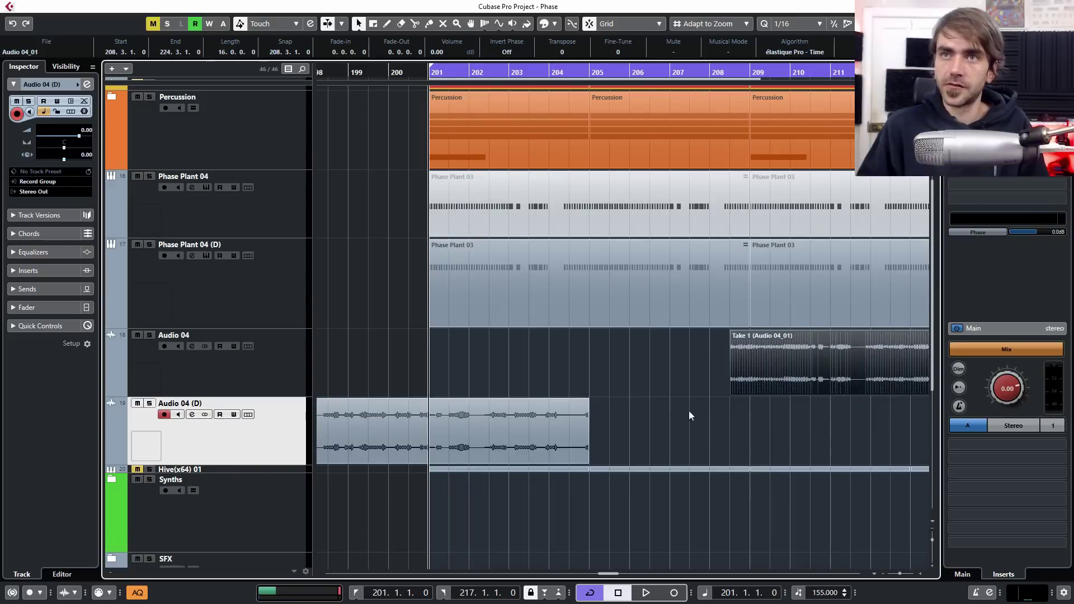
scroll(575, 249, "up", 2)
left_click(414, 24)
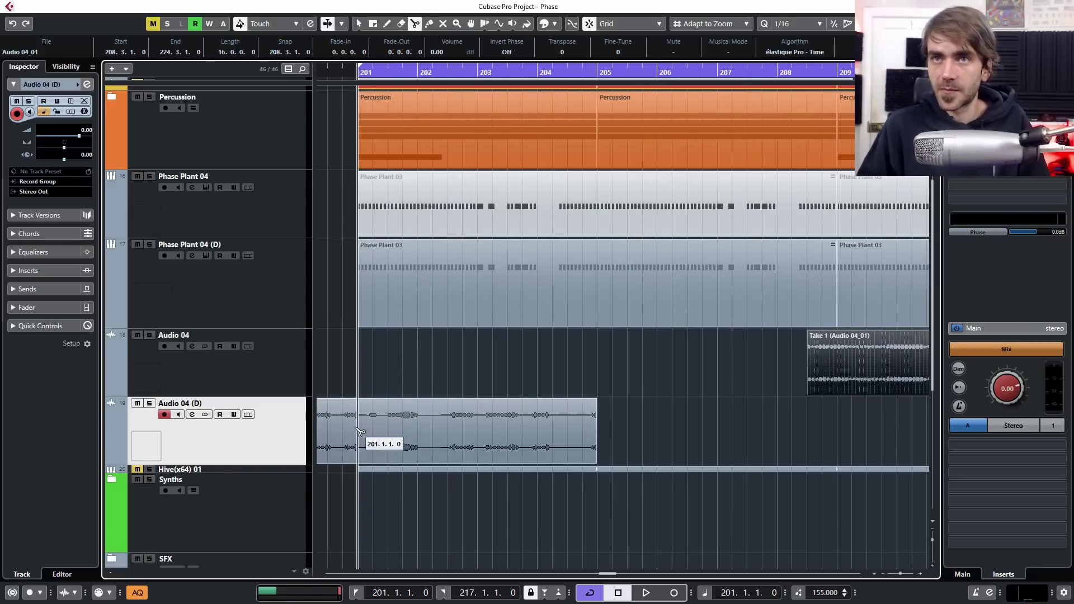
left_click(440, 446)
key("7")
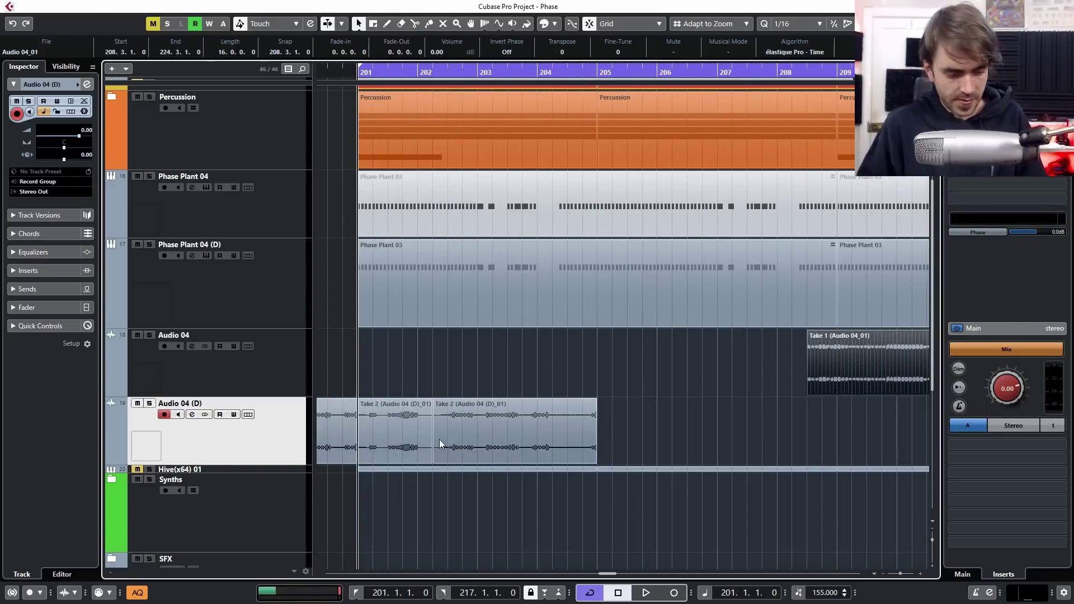
left_click(439, 439)
key("g")
left_click(504, 411)
Split Take 1 at bar 209 and move the short slice to 202.3.1.0
scroll(520, 410, "right", 3)
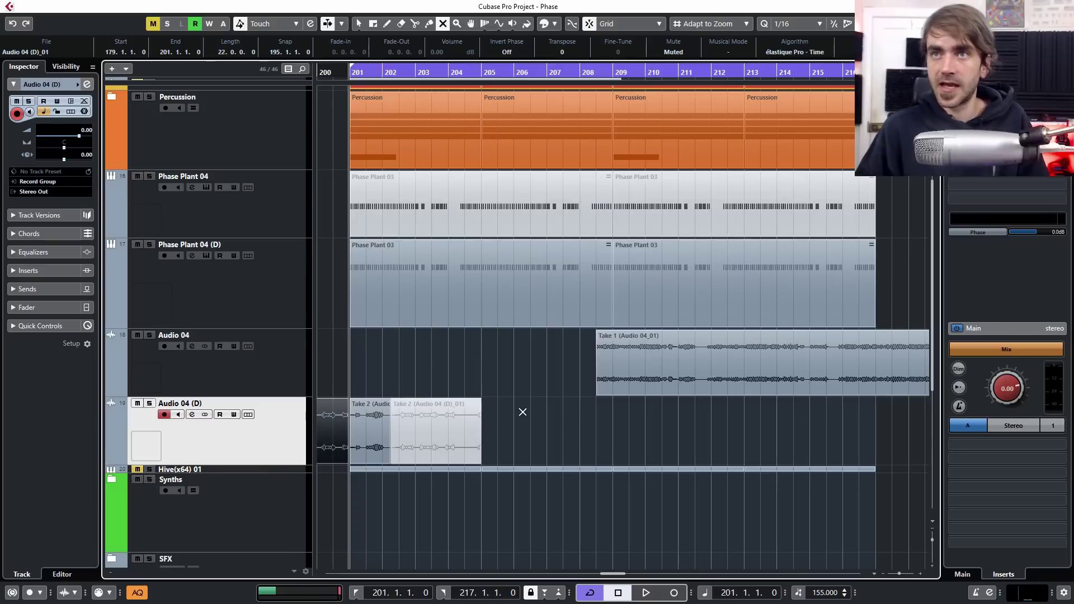
key("3")
left_click(616, 370)
key("1")
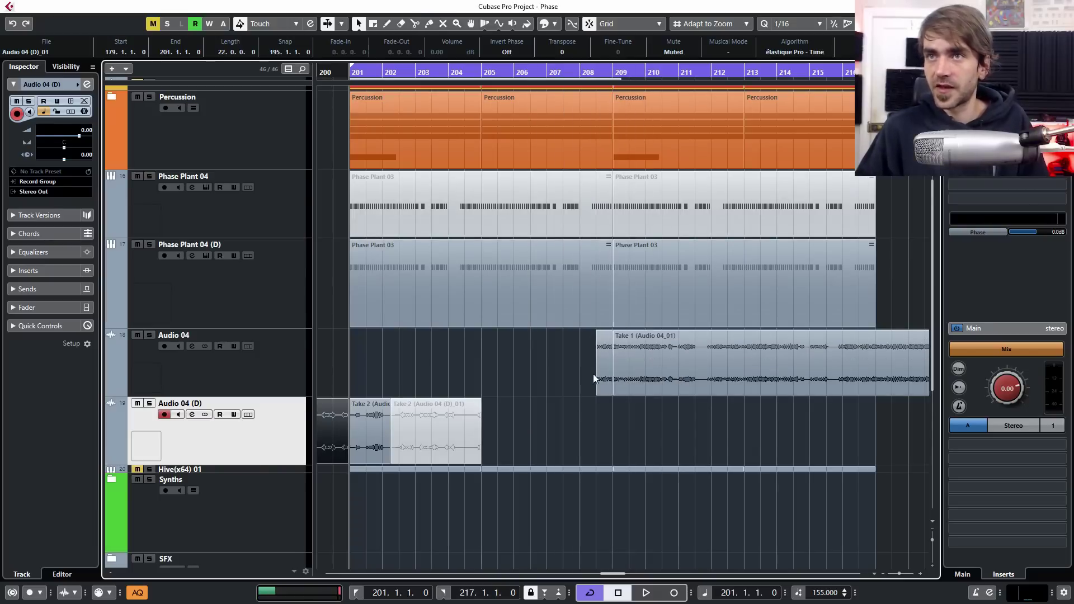
left_click_drag(606, 366, 411, 357)
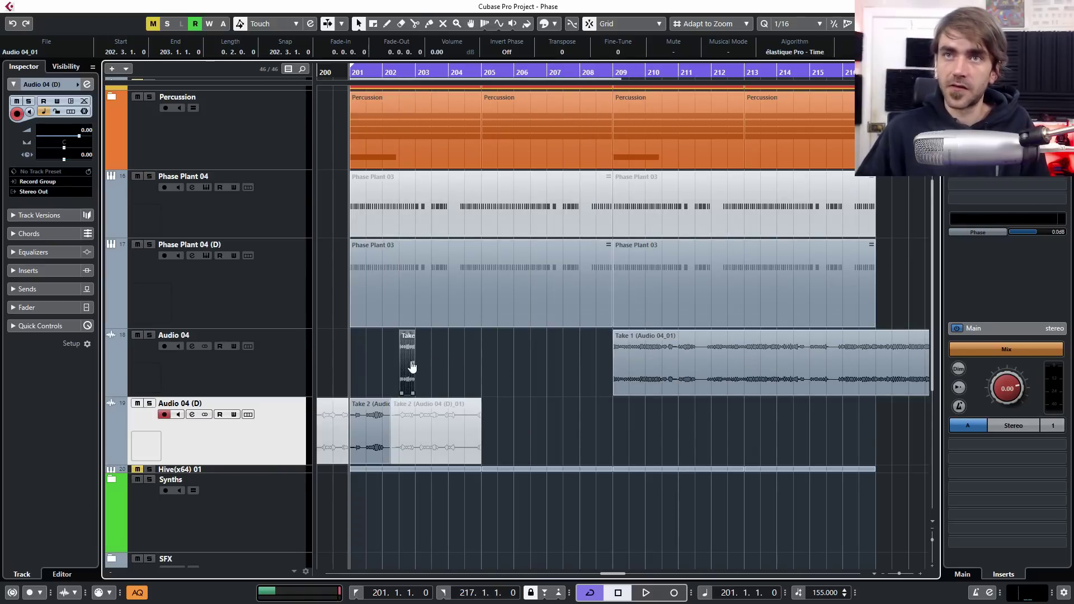
Load ColourCopy as an insert on Audio 04 (D) with Regen raised to 55.50
left_click(85, 85)
left_click(235, 306)
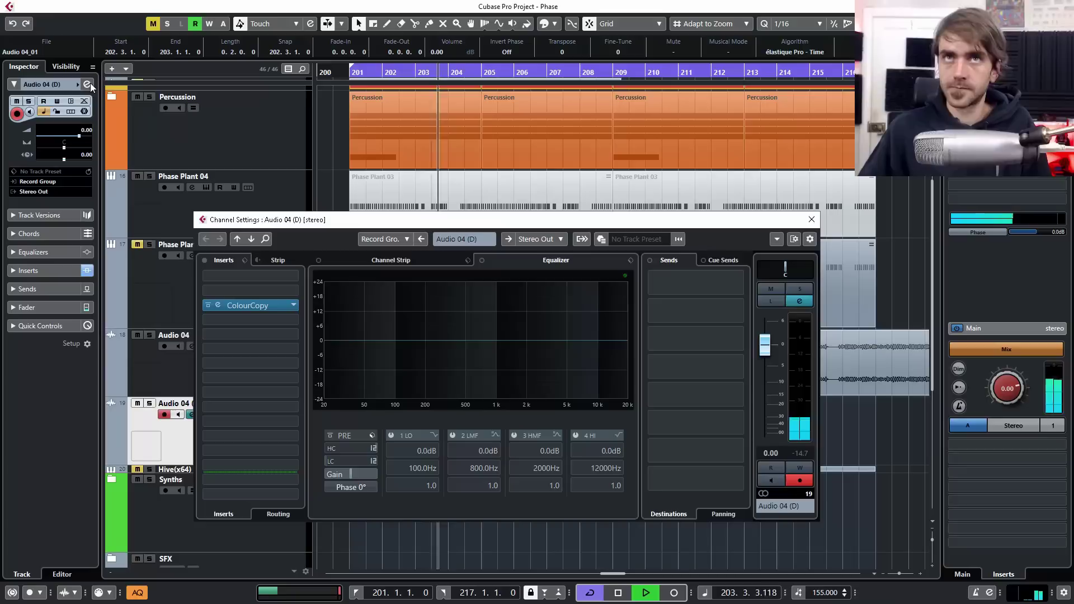
left_click(217, 305)
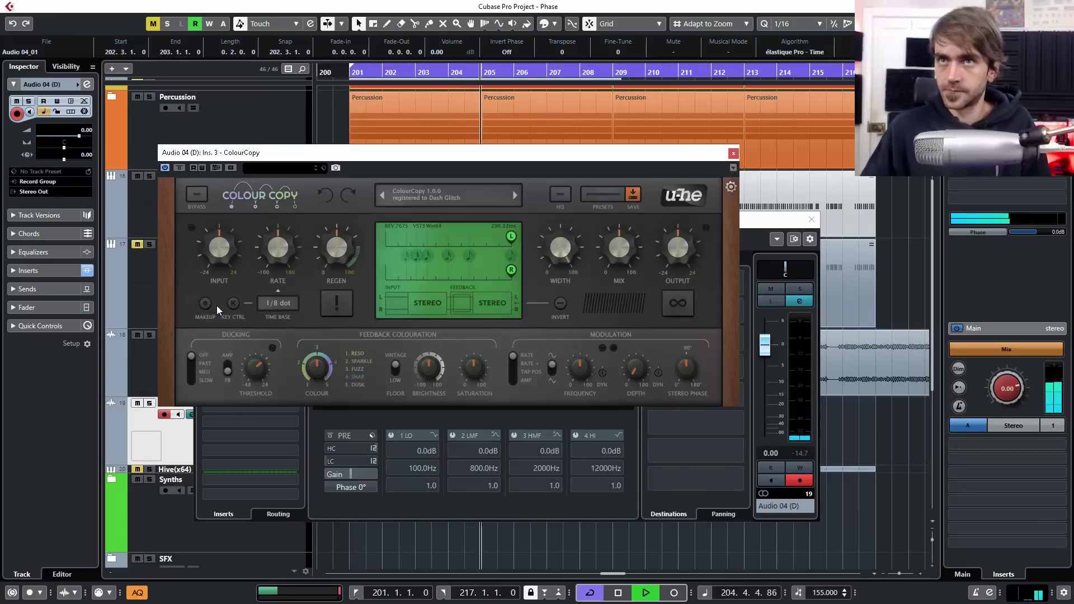
left_click_drag(342, 250, 341, 244)
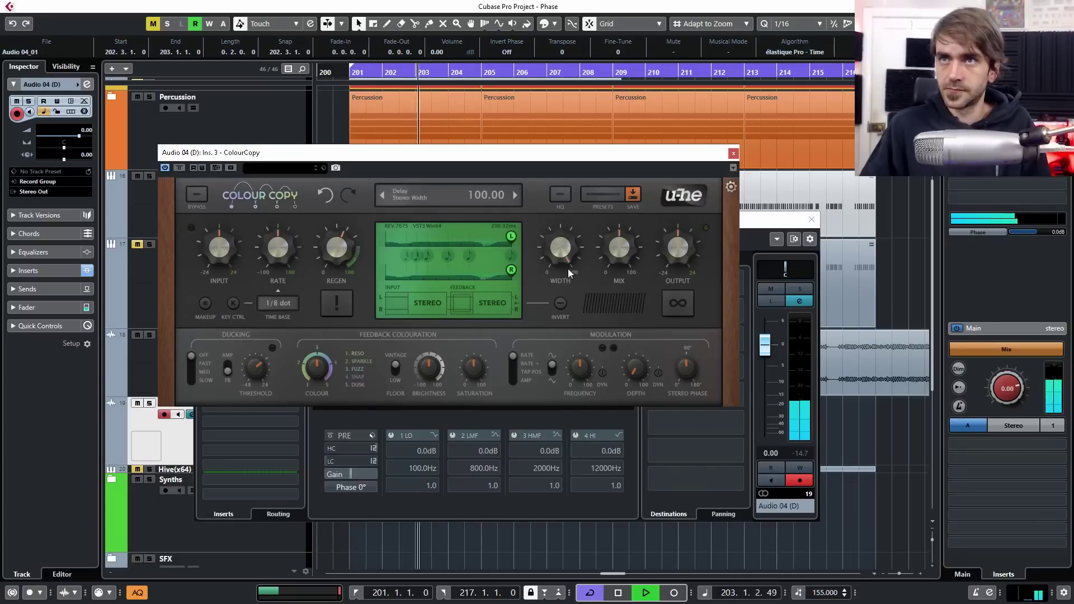
left_click(733, 153)
left_click(812, 220)
Extend the Audio 04 event to bar 204 and Take 1 out to bar 217, replaying from 201
key("space")
key("space")
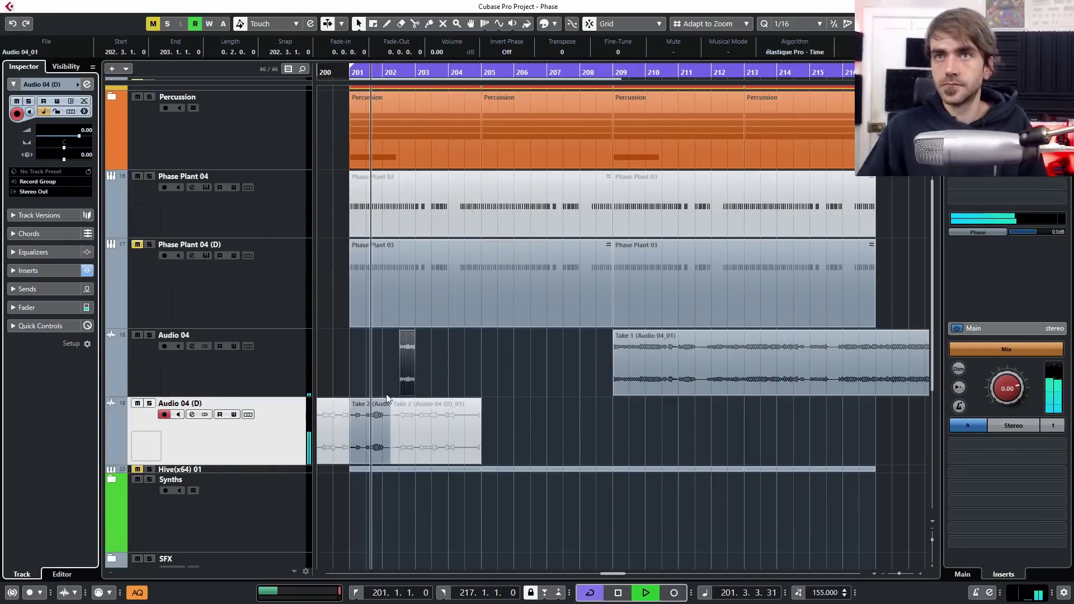
left_click_drag(414, 393, 573, 392)
left_click_drag(581, 377, 556, 393)
key("space")
key("space")
key("h")
key("space")
key("space")
Split Take 1 at 204.4, shorten muted Take 2, and place the small clip at bar 203
left_click_drag(449, 71, 442, 56)
left_click(544, 380, "alt")
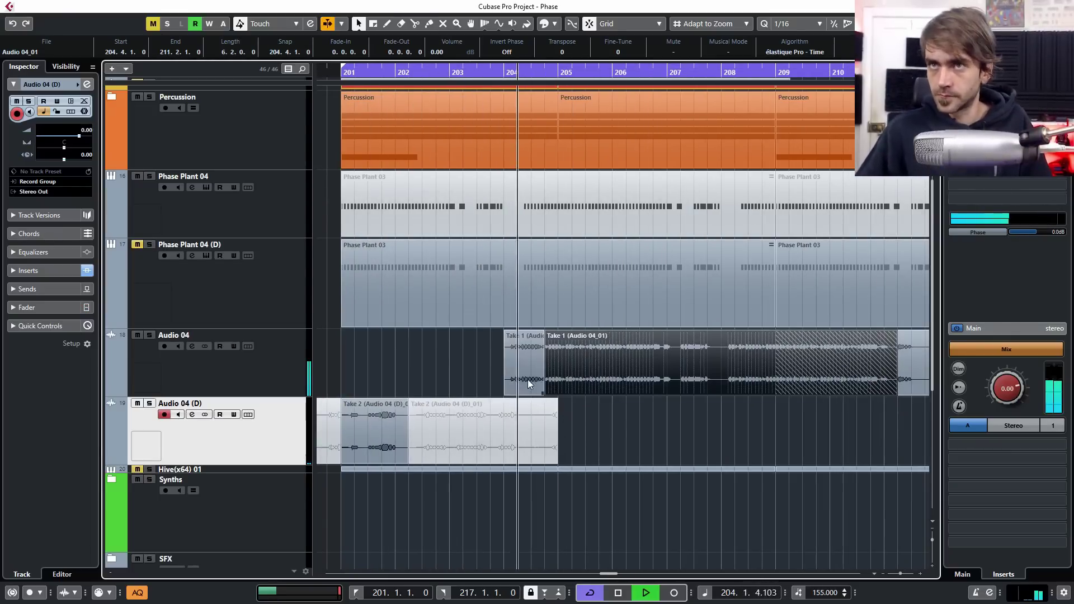
left_click_drag(559, 460, 491, 456)
key("space")
key("space")
left_click_drag(525, 383, 467, 465)
scroll(588, 449, "down", 3)
scroll(559, 445, "up", 3)
scroll(503, 453, "up", 1)
scroll(617, 436, "down", 2)
scroll(559, 445, "down", 1)
left_click_drag(520, 437, 485, 360)
Copy muted Take 2 to bar 204, unmute it, split at 205 and move the right part to 206
scroll(484, 380, "down", 3)
scroll(441, 437, "left", 2)
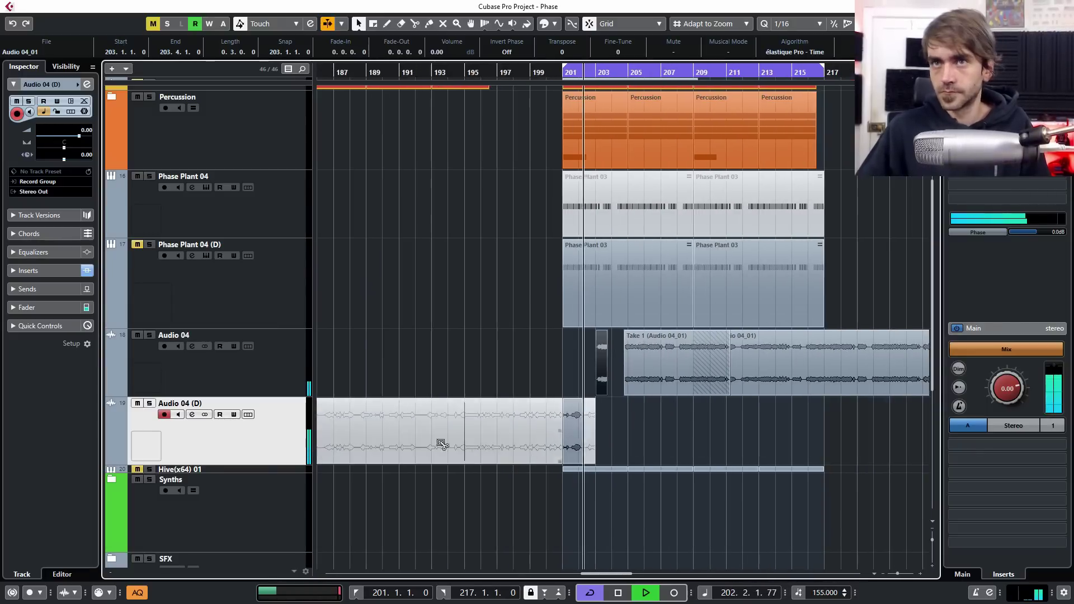
left_click_drag(442, 443, 732, 456, "alt")
scroll(728, 453, "right", 2)
key("shift+u")
scroll(512, 403, "down", 1)
scroll(512, 403, "up", 3)
left_click(484, 434, "alt")
left_click_drag(513, 444, 549, 444)
Split Take 1 near 205.5, moving slices to bar 207 and the Take 2 slice to 205.3
scroll(525, 431, "up", 2)
left_click(485, 381, "alt")
left_click_drag(520, 386, 568, 386)
left_click_drag(574, 451, 542, 452)
left_click_drag(582, 367, 629, 365)
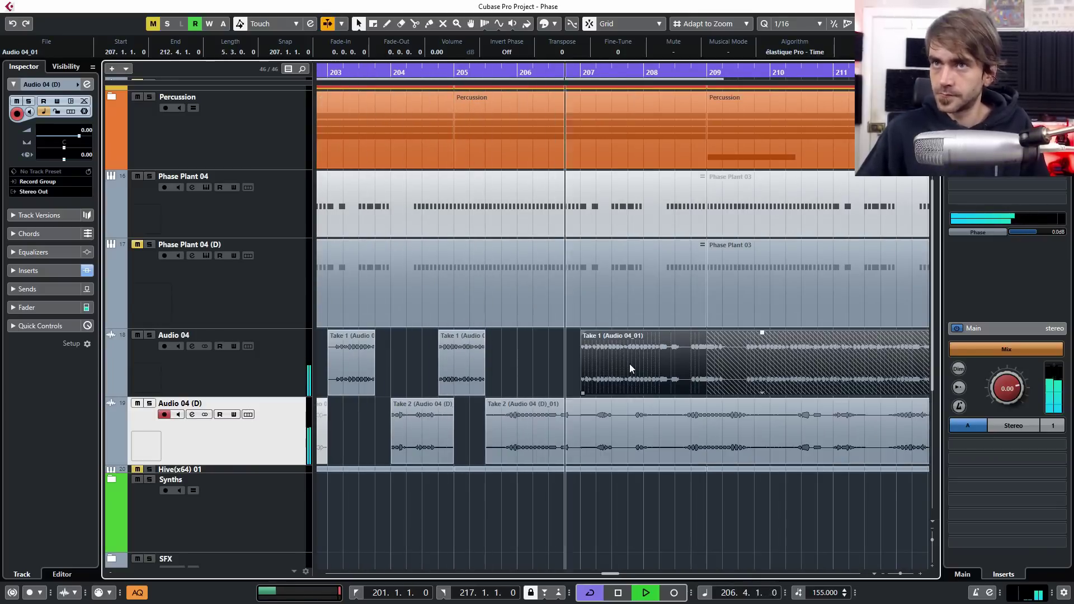
scroll(650, 381, "down", 3)
key("Delete")
left_click_drag(757, 370, 710, 371)
Split Take 2 at bar 207, move its right part to bar 209, and shift Take 1 events
scroll(625, 436, "up", 3)
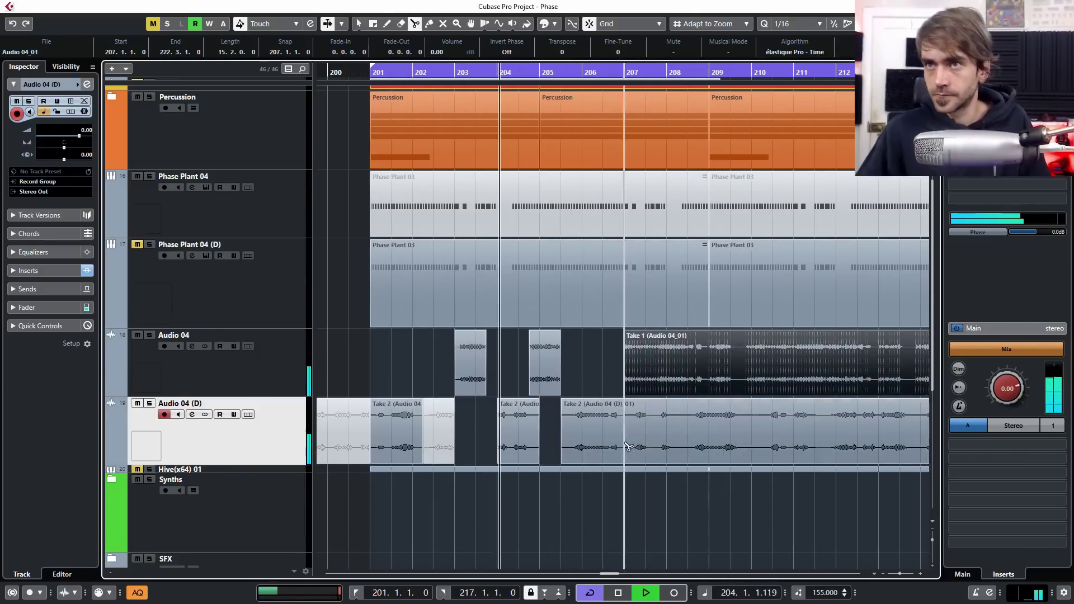
left_click(625, 445, "alt")
left_click_drag(635, 442, 719, 439)
scroll(668, 381, "up", 1)
scroll(677, 390, "right", 2)
left_click_drag(537, 381, 485, 382)
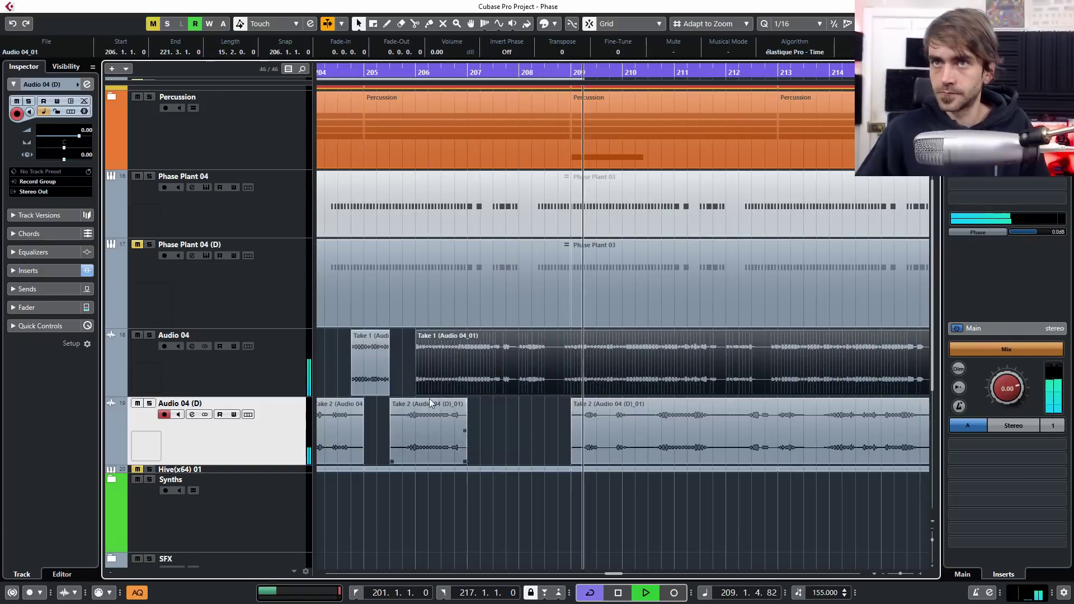
left_click_drag(417, 393, 589, 380)
Trim Take 1's start and place it at 206.4
left_click(456, 74)
left_click_drag(545, 394, 442, 393)
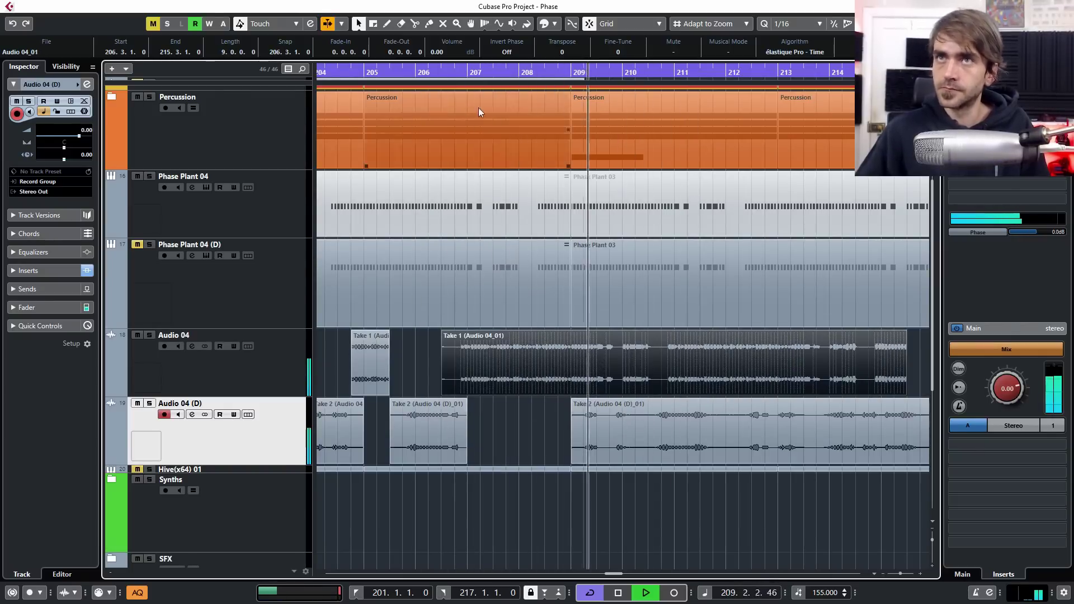
left_click(404, 74)
left_click_drag(503, 375, 414, 375)
left_click_drag(352, 393, 520, 393)
left_click_drag(568, 384, 501, 394)
left_click(393, 73)
Split Take 1 at bar 208 and mute the clip on Audio 04 (D)
left_click(511, 386, "alt")
left_click(515, 393)
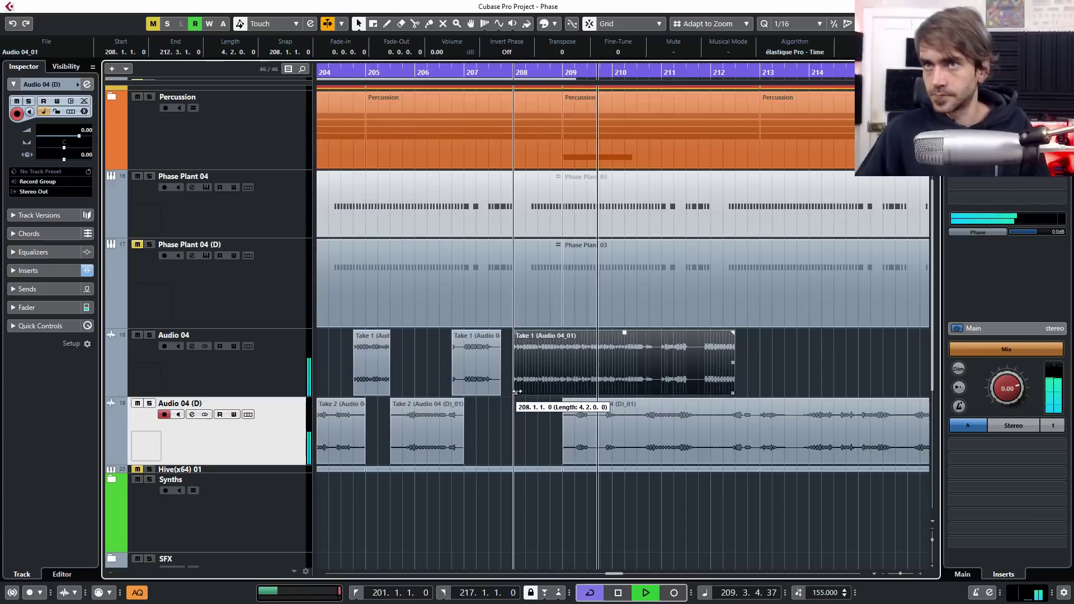
left_click(582, 428)
key("shift+m")
Cut Take 1 at 208.3 and 211.3, delete the middle, and copy the left piece to Audio 04 (D)
scroll(542, 294, "left", 3)
scroll(543, 294, "down", 1)
left_click(728, 363, "alt")
left_click(847, 389, "alt")
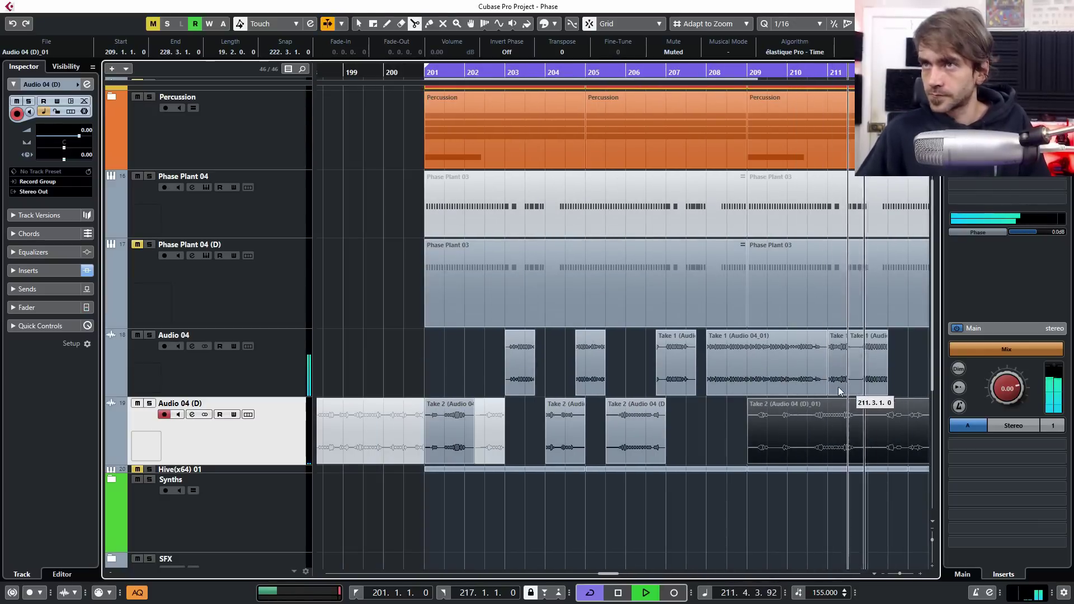
left_click(811, 390)
key("BackSpace")
key("space")
key("KP_1")
key("space")
left_click_drag(717, 392, 527, 448)
Move the muted Audio 04 clip to 201.3, trim Take 1's left edge to 213.1 and place it at bar 209
scroll(616, 428, "right", 1)
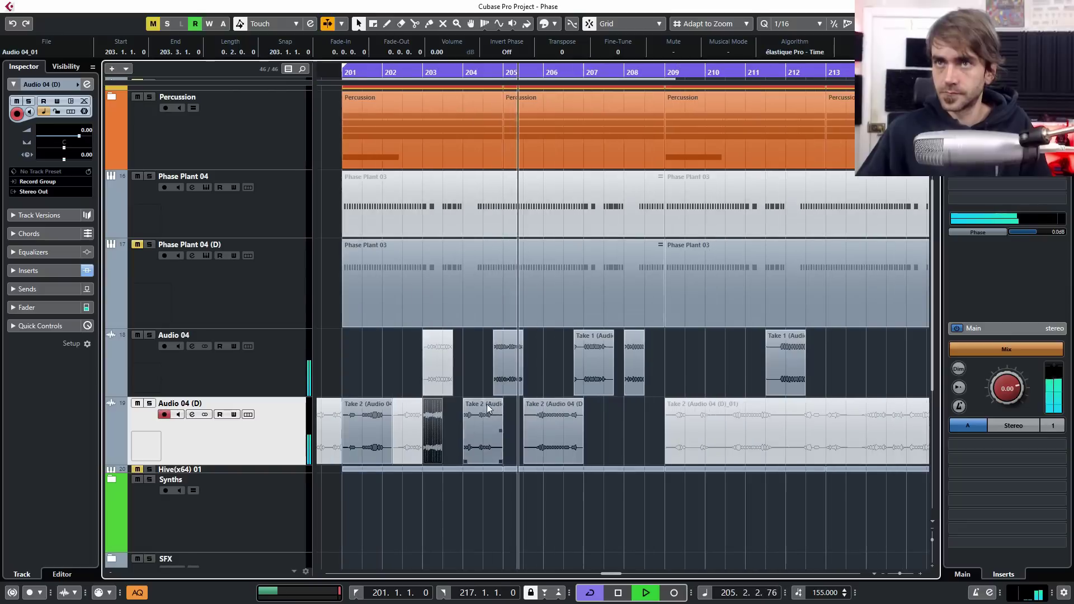
left_click_drag(430, 361, 369, 360)
left_click_drag(432, 428, 432, 369)
scroll(638, 403, "right", 3)
left_click_drag(663, 372, 884, 391)
left_click_drag(524, 393, 704, 393)
left_click_drag(676, 72, 593, 70)
left_click_drag(673, 367, 535, 367)
Extend Take 1's end to 221.3 and trim its start to 212.4.1
left_click(404, 76)
scroll(503, 386, "up", 2)
scroll(491, 385, "up", 7)
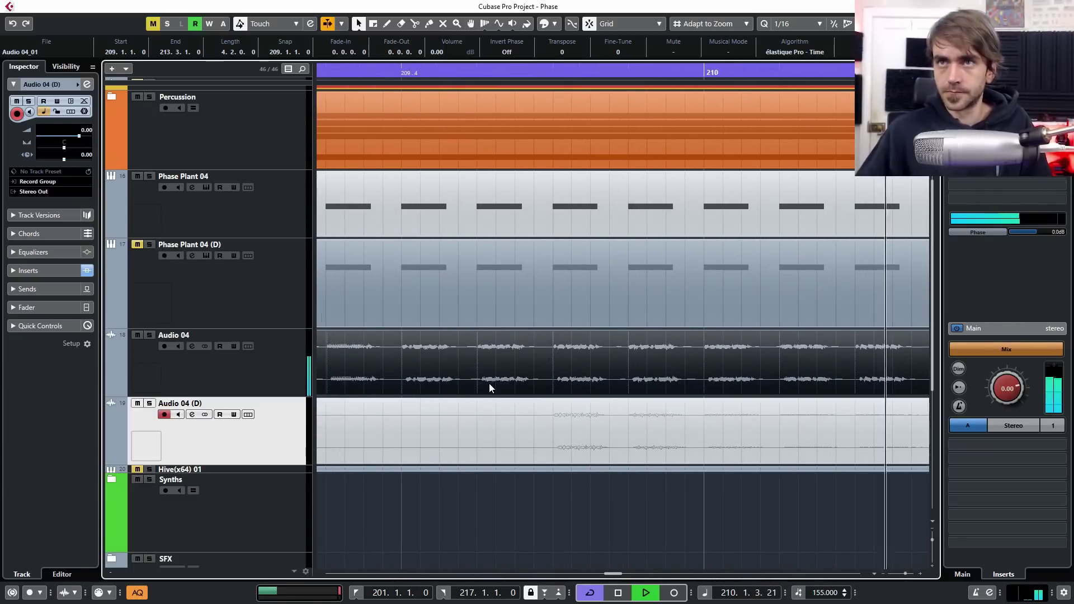
scroll(705, 400, "down", 4)
scroll(715, 400, "up", 6)
scroll(653, 379, "down", 6)
scroll(728, 168, "down", 1)
left_click(587, 74)
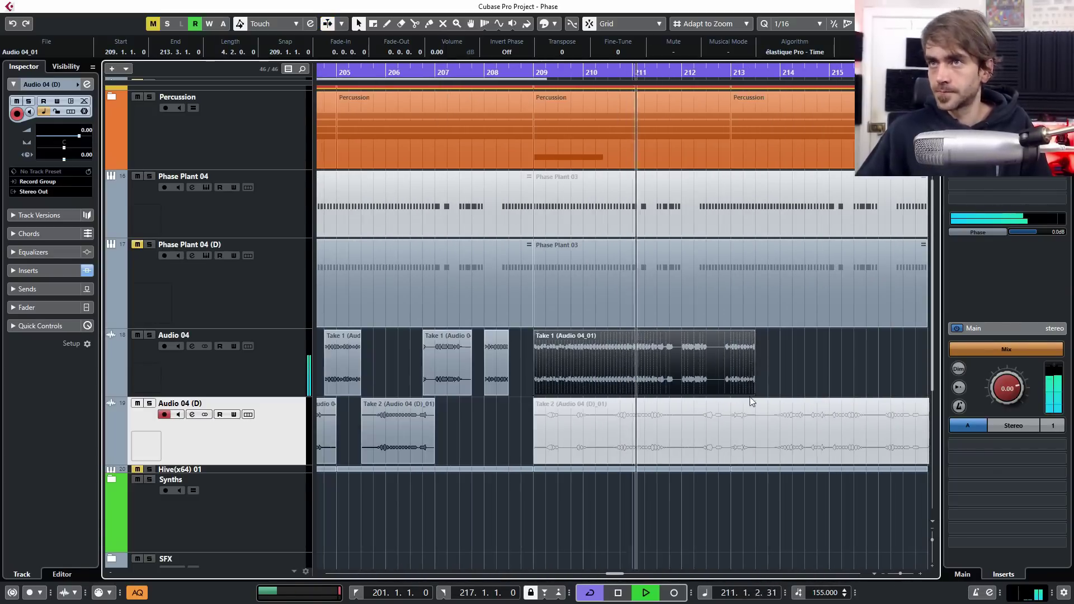
left_click_drag(753, 394, 920, 394)
scroll(521, 285, "left", 2)
left_click_drag(430, 394, 614, 397)
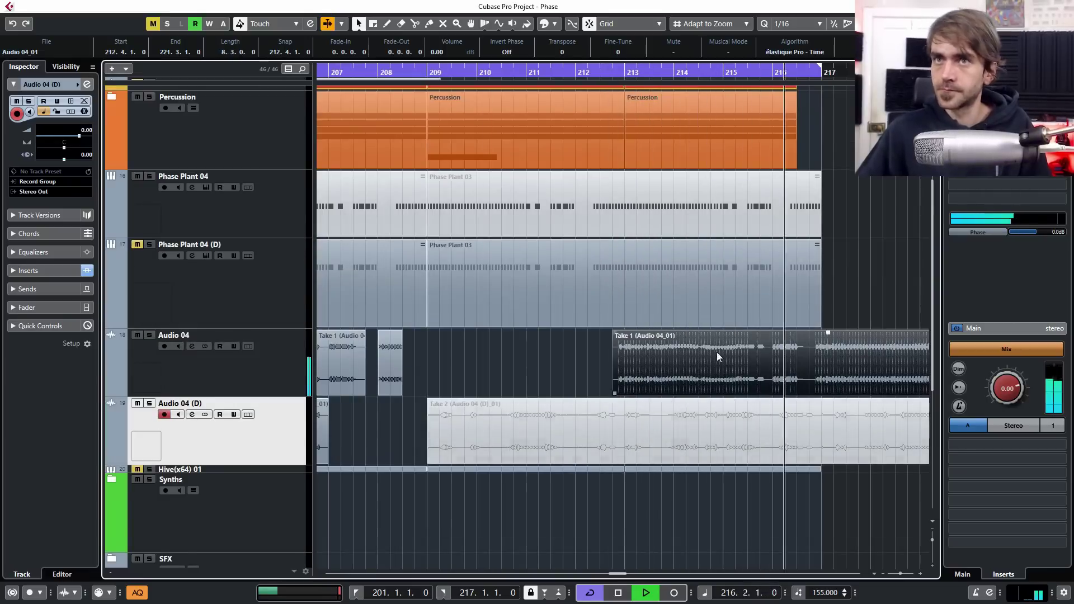
Split Take 1 near 216.4 with the Scissors tool
scroll(783, 358, "down", 3)
scroll(806, 361, "up", 4)
left_click(414, 24)
left_click(668, 374)
left_click(359, 24)
scroll(778, 369, "down", 5)
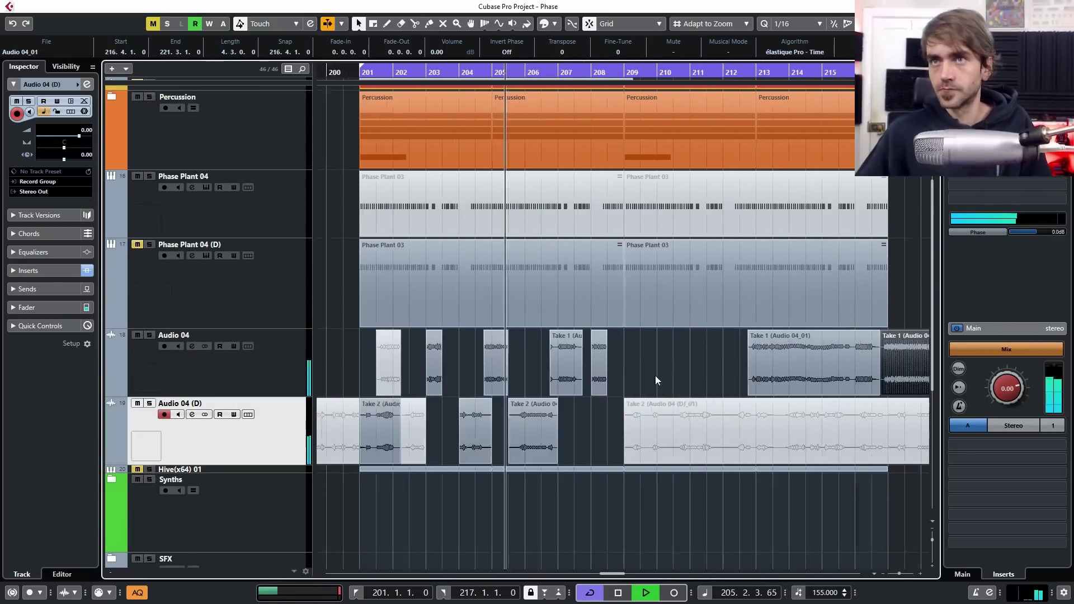
scroll(656, 375, "up", 1)
Duplicate the Audio 04 track and clear the duplicate's events
scroll(476, 380, "down", 2)
left_click(358, 73)
right_click(271, 381)
left_click(300, 394)
right_click(274, 407)
left_click(319, 170)
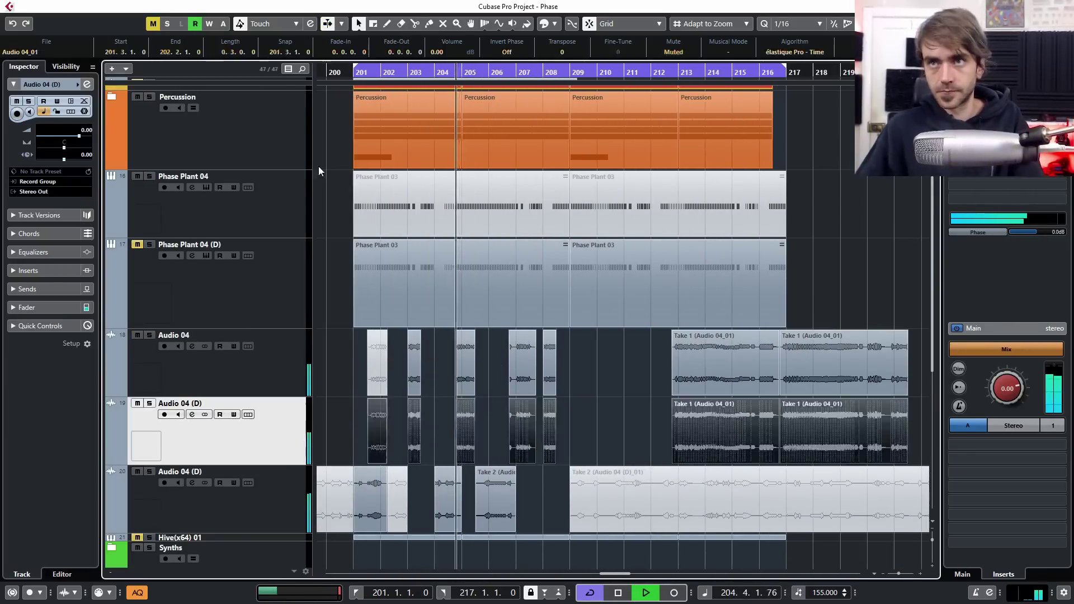
key("Delete")
key("KP_1")
Insert Soundtoys EchoBoy on the duplicate track, Audio 04 (D), via its channel settings
left_click(191, 414)
left_click(222, 309)
left_click(252, 337)
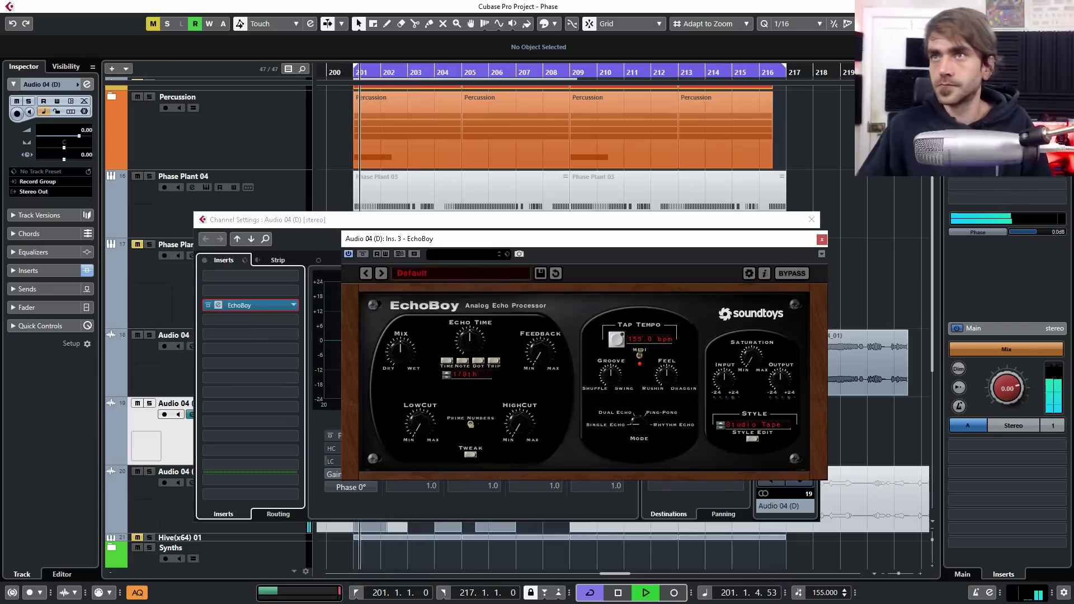
left_click(822, 239)
left_click(811, 219)
scroll(443, 438, "up", 2)
Move five Take 1 clips from Audio 04 down onto Audio 04 (D)
scroll(398, 431, "down", 1)
left_click_drag(393, 434, 700, 369)
scroll(396, 386, "up", 3)
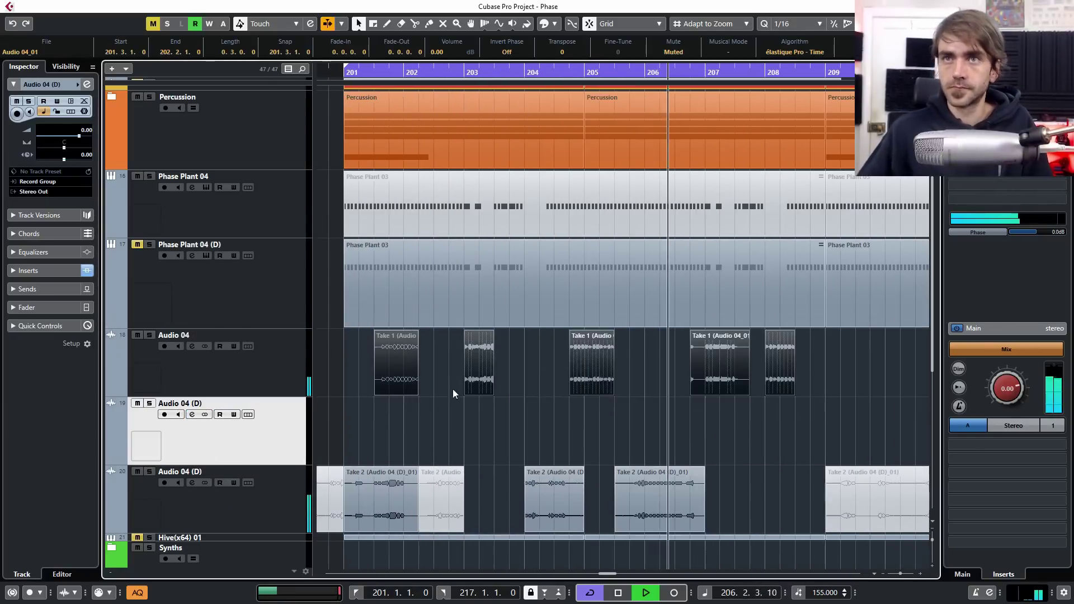
left_click_drag(474, 381, 475, 444)
key("KP_1")
Switch the EchoBoy insert on Audio 04 (D) to Ping-Pong mode
left_click(16, 270)
left_click(27, 210)
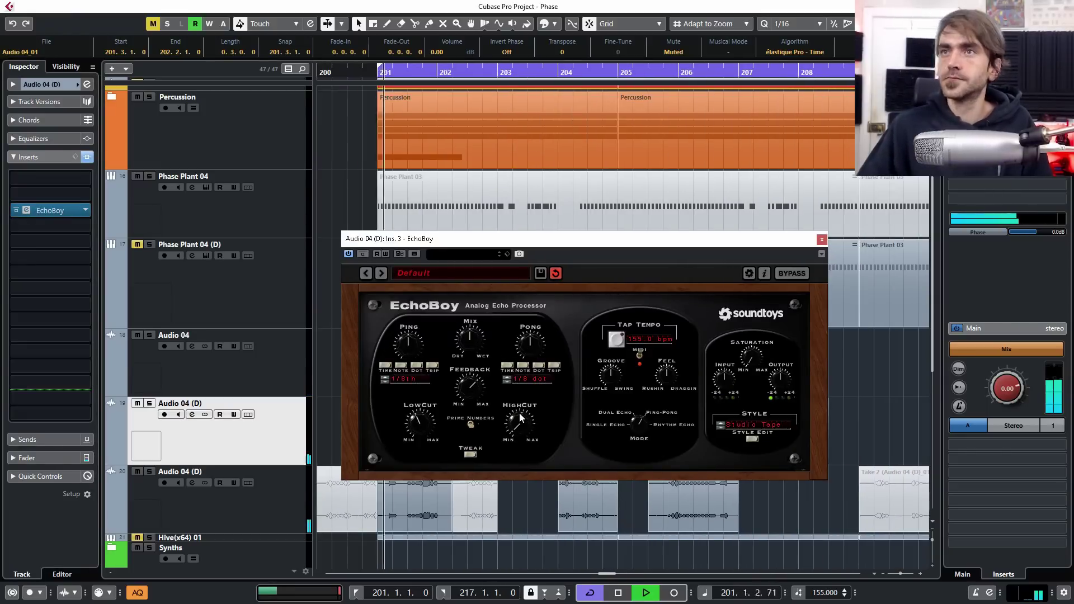
left_click(822, 239)
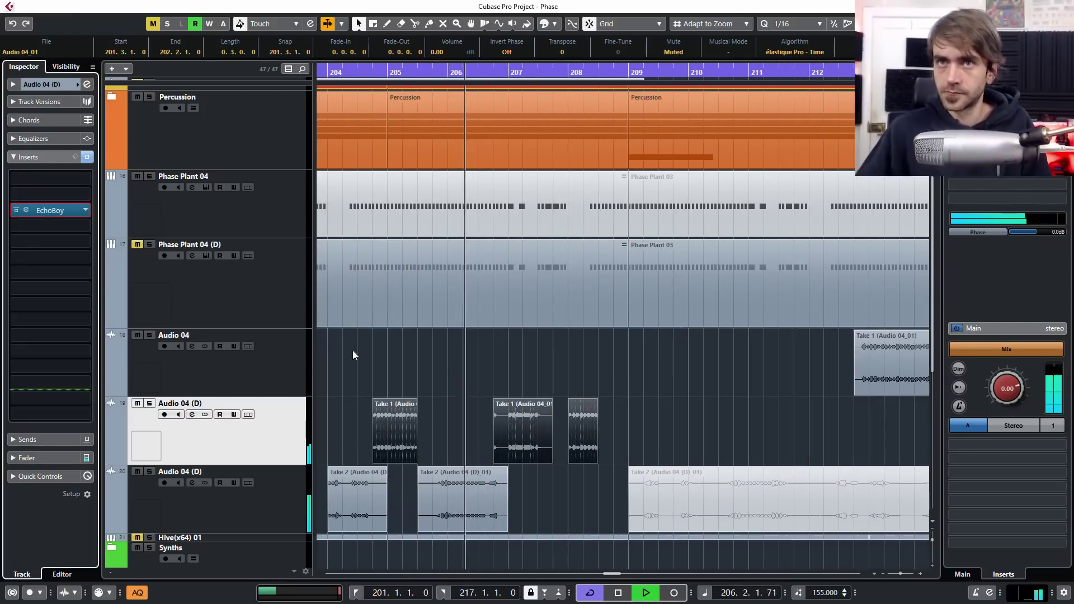
left_click(26, 210)
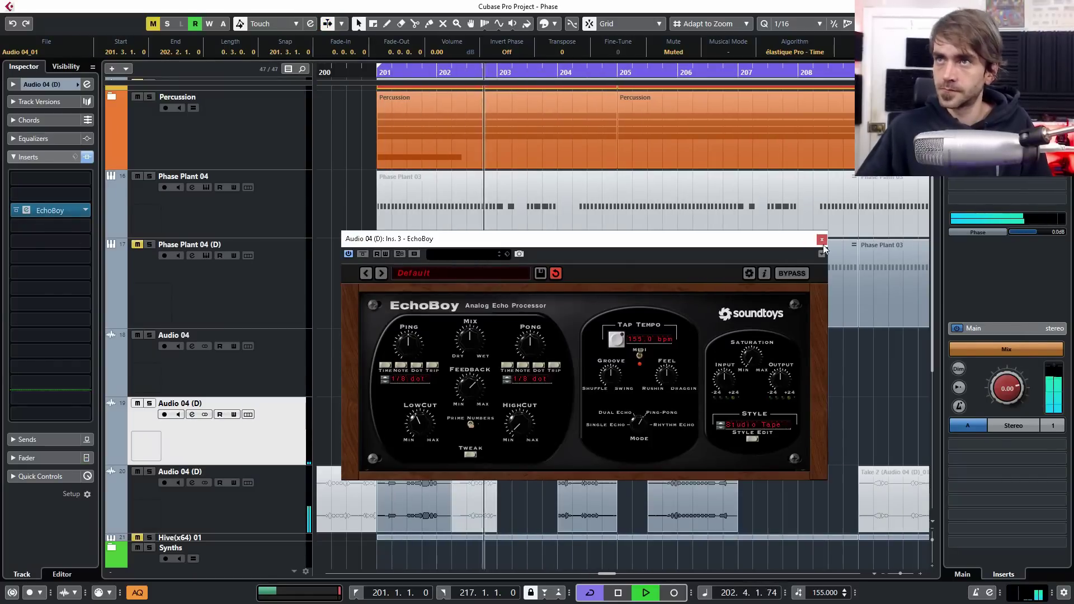
left_click(822, 239)
scroll(668, 414, "down", 5)
scroll(582, 456, "up", 3)
Move Take 2 to 207.3 and unmute it, split it at 209 and 210.3, and shift the right piece to 213.1
left_click_drag(564, 515, 485, 518)
key("shift+u")
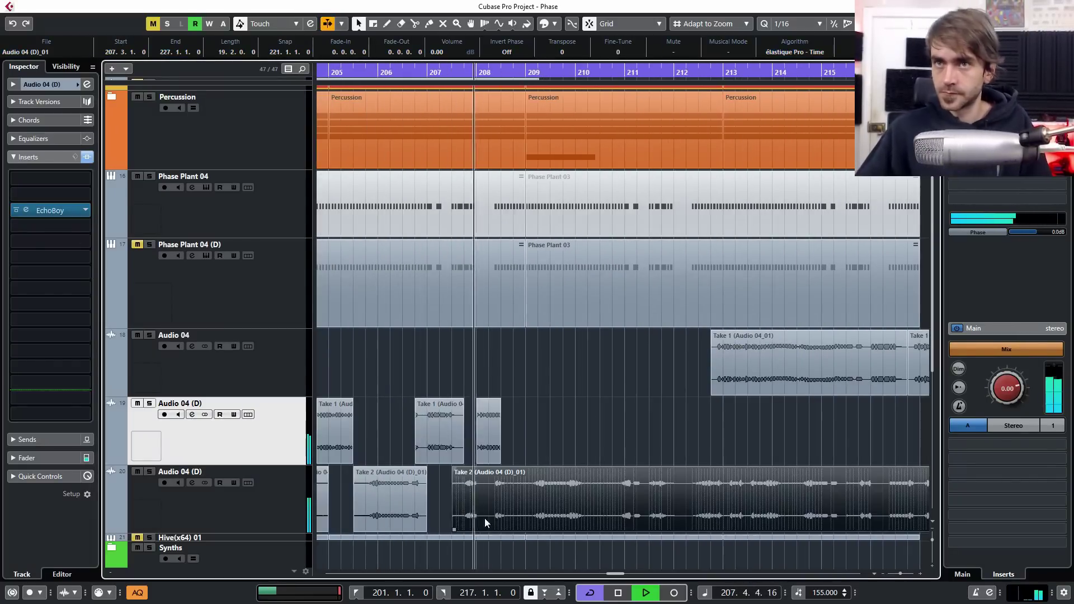
key("3")
left_click(530, 480)
left_click(603, 501)
scroll(645, 473, "down", 3)
key("1")
left_click_drag(632, 516, 700, 522)
scroll(716, 401, "up", 1)
Split Take 1 at bar 216, trim it to 214, move it to track 19 at bar 210, and copy a short piece to 208.3
left_click(697, 382)
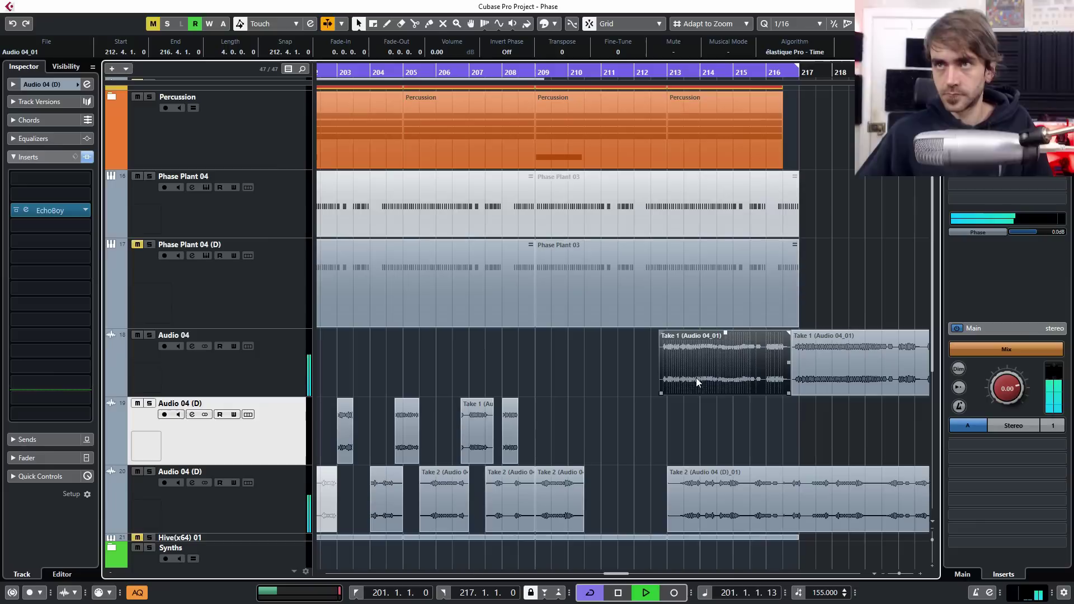
left_click(413, 25)
left_click(766, 372)
key("1")
left_click_drag(765, 393, 700, 394)
left_click_drag(680, 370, 588, 437)
left_click_drag(783, 374, 532, 377)
left_click(647, 492)
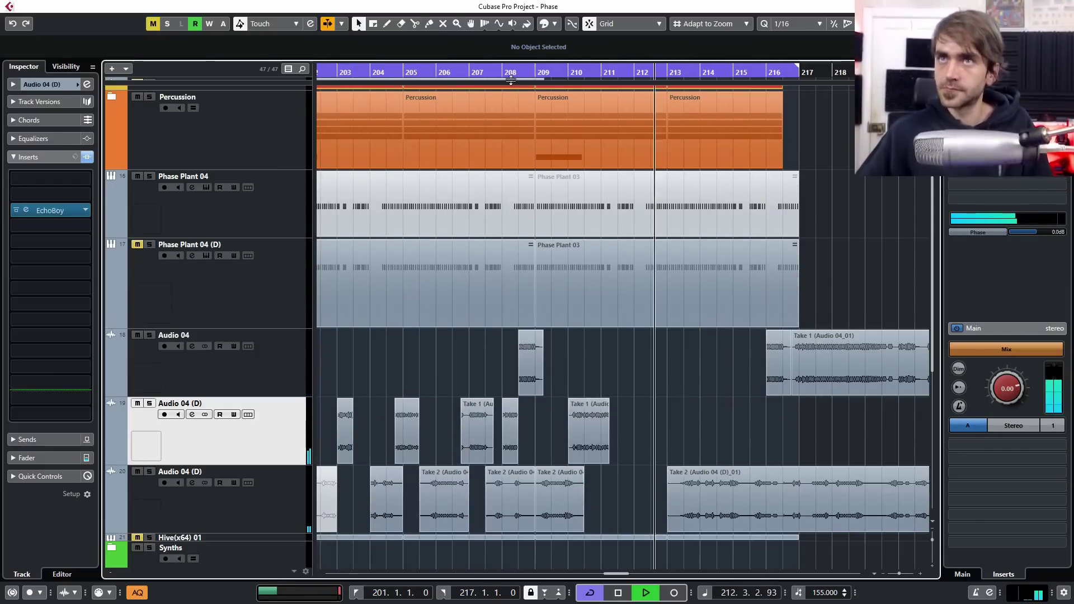
Shorten the track 19 event to end at bar 211 and move the Take 1 slices toward bar 215
left_click(481, 73)
scroll(524, 336, "up", 5)
left_click_drag(769, 462, 746, 455)
scroll(700, 437, "down", 6)
scroll(602, 402, "right", 3)
scroll(603, 402, "up", 1)
left_click_drag(618, 414, 635, 375)
left_click(726, 463)
scroll(727, 463, "up", 3)
scroll(726, 463, "down", 3)
left_click_drag(761, 498, 691, 502)
left_click(500, 73)
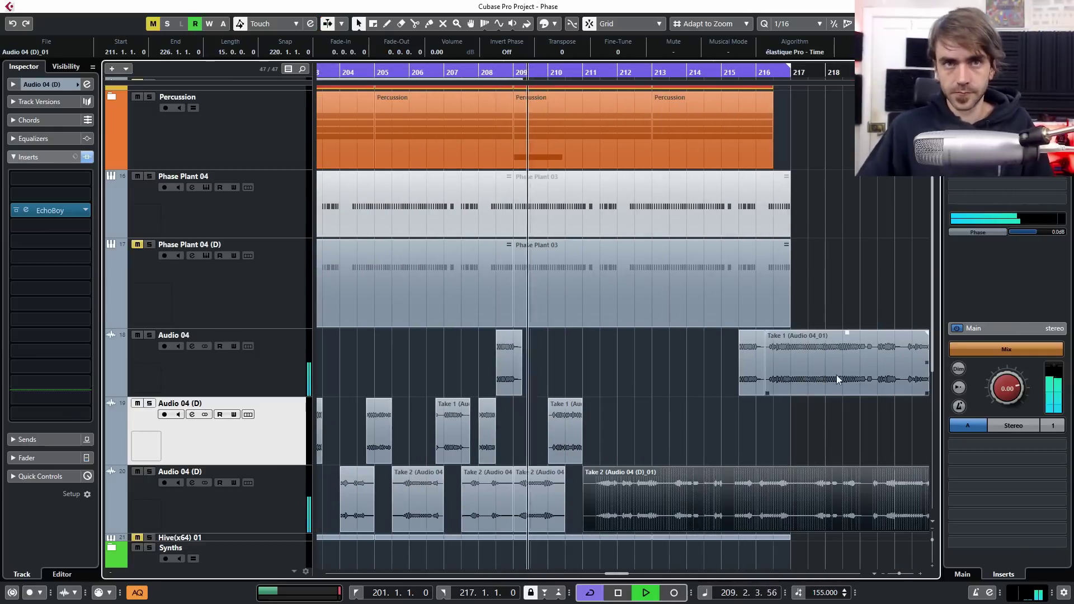
Duplicate five chopped slices on Audio 04 (D) from bar 211 onward and audition the edit
scroll(616, 425, "right", 3)
scroll(494, 449, "up", 3)
scroll(610, 410, "down", 3)
scroll(700, 379, "up", 3)
scroll(672, 408, "down", 5)
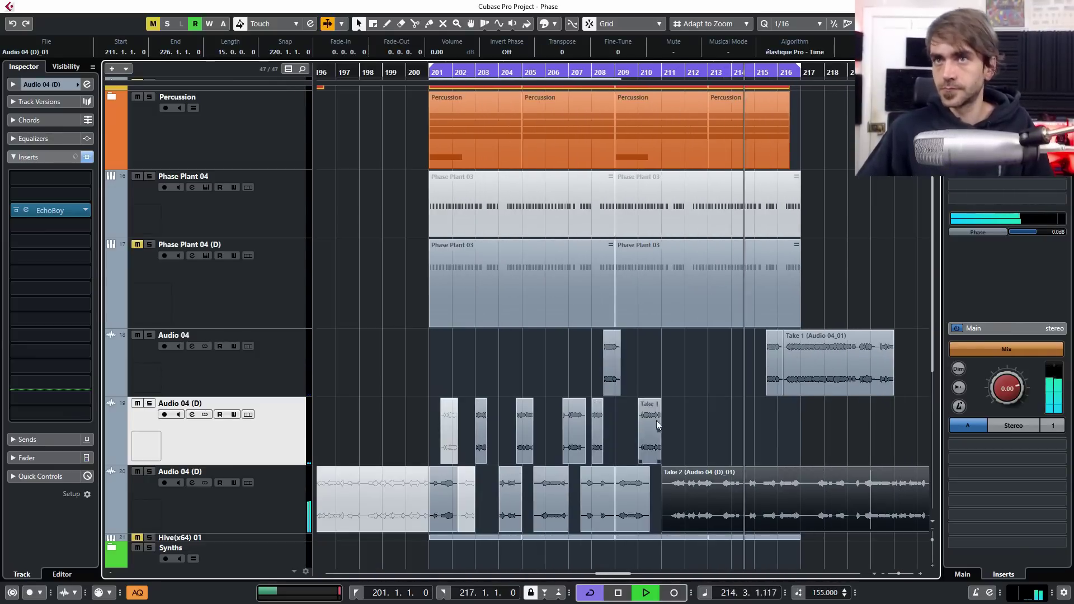
left_click_drag(686, 420, 482, 444)
left_click_drag(484, 445, 674, 447, "alt")
scroll(722, 434, "up", 3)
scroll(722, 434, "down", 4)
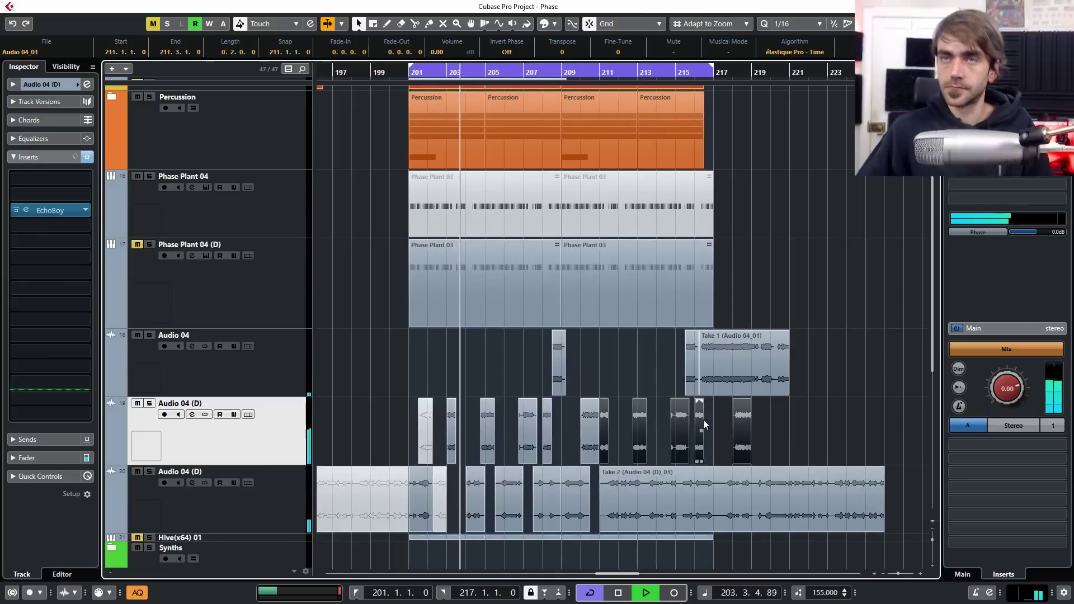
scroll(672, 428, "up", 3)
scroll(582, 430, "down", 5)
scroll(511, 408, "up", 4)
scroll(436, 347, "down", 1)
scroll(426, 336, "right", 3)
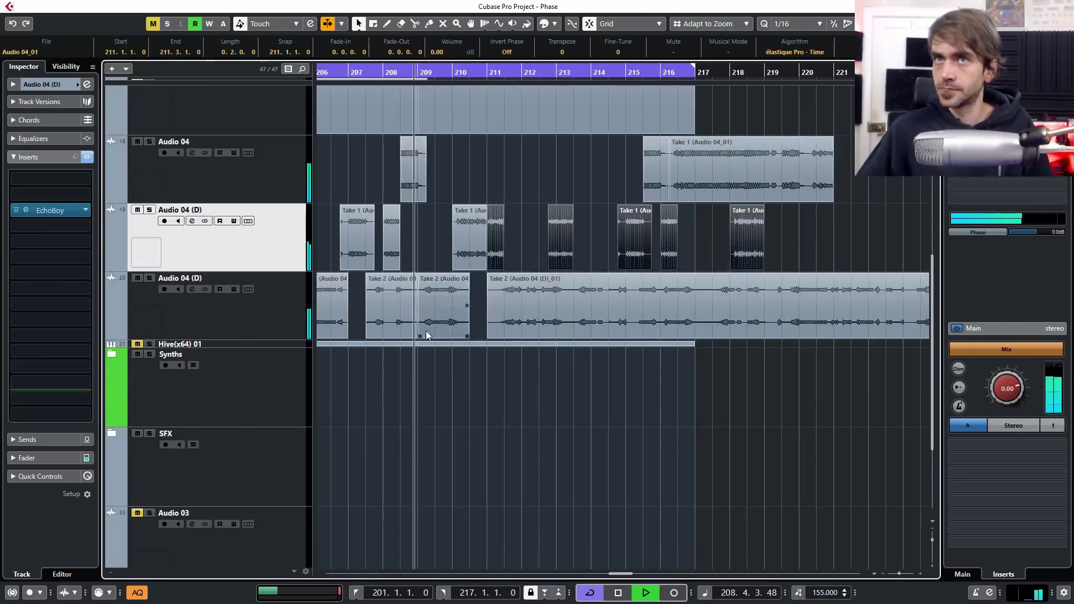
scroll(426, 335, "up", 2)
scroll(483, 352, "left", 5)
left_click_drag(742, 363, 581, 367, "alt")
scroll(498, 365, "up", 4)
key("space")
key("space")
Move the small Take 1 slice onto Audio 04 (D) and delete the leftover slice on Audio 04
scroll(664, 420, "down", 2)
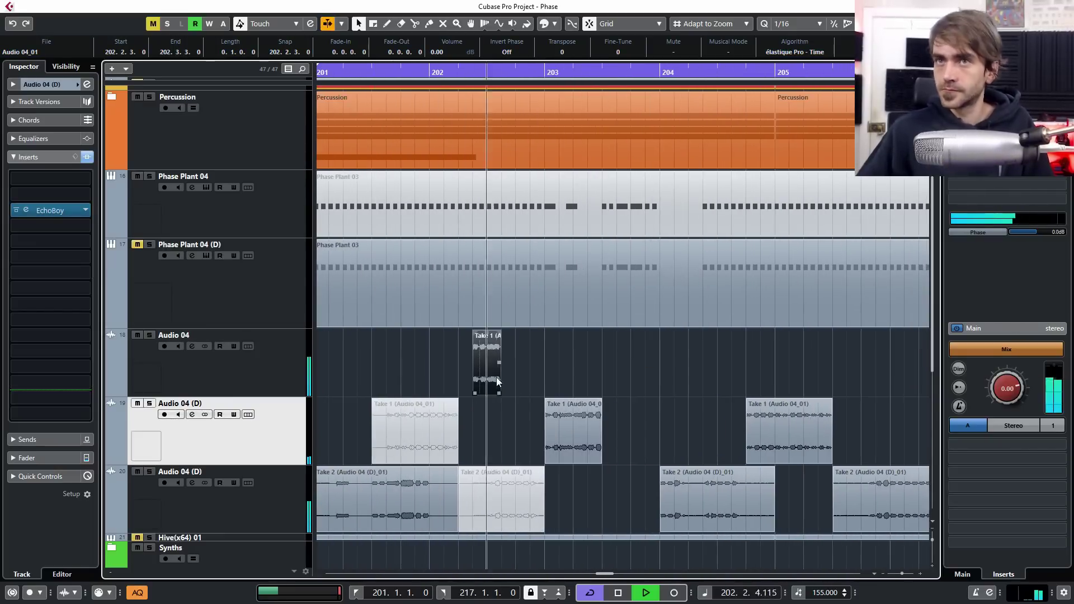
left_click_drag(497, 381, 492, 489)
key("g")
key("g")
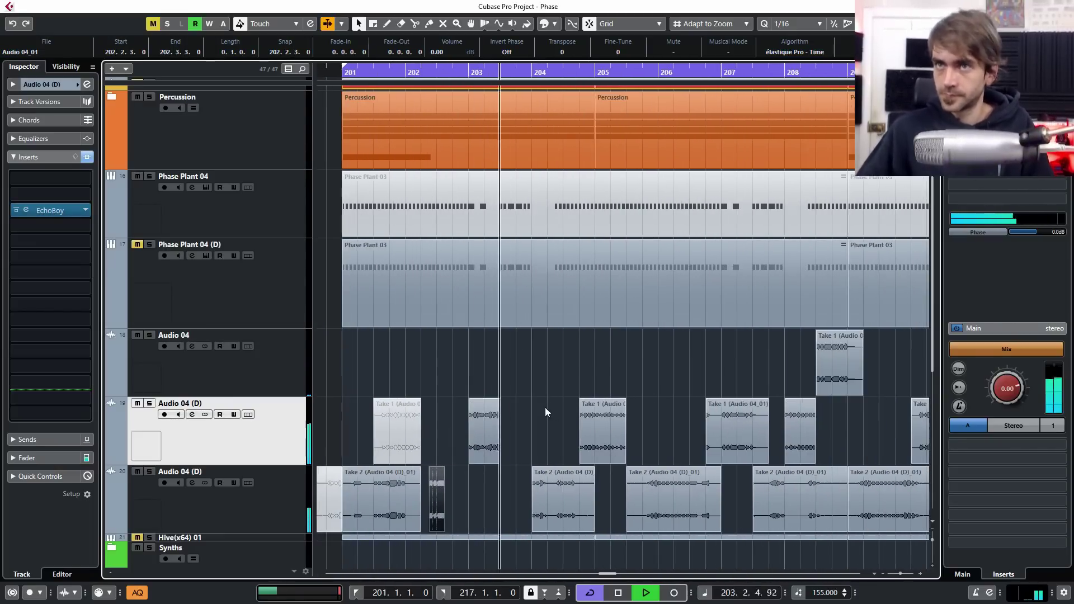
scroll(545, 408, "down", 2)
scroll(615, 394, "right", 3)
scroll(562, 383, "up", 5)
left_click_drag(514, 393, 556, 393)
left_click_drag(574, 382, 551, 420)
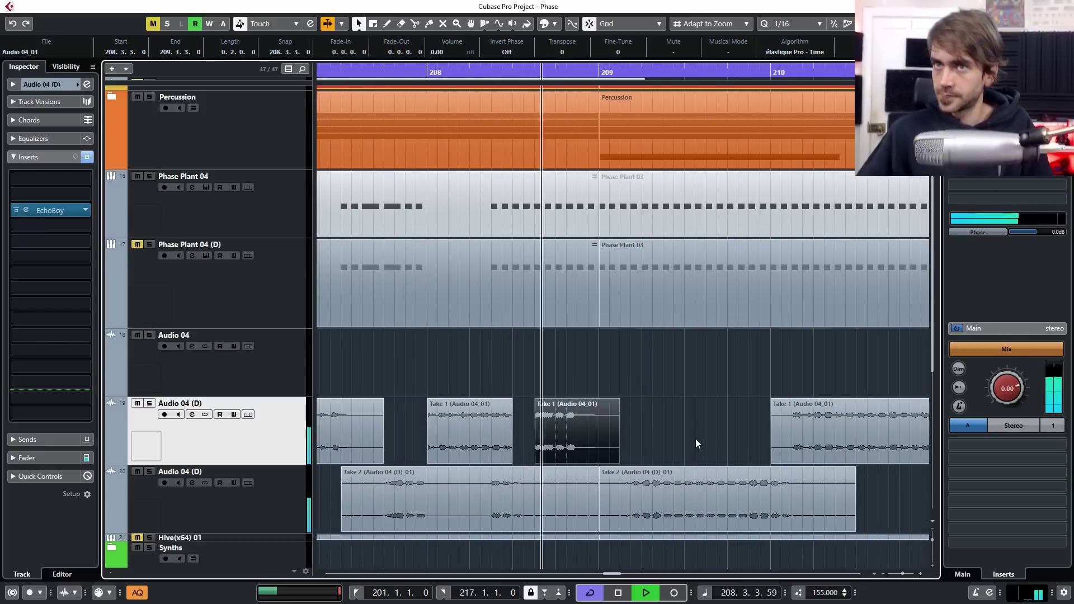
scroll(694, 444, "down", 2)
scroll(626, 444, "right", 5)
left_click(631, 384)
key("Delete")
scroll(486, 385, "right", 3)
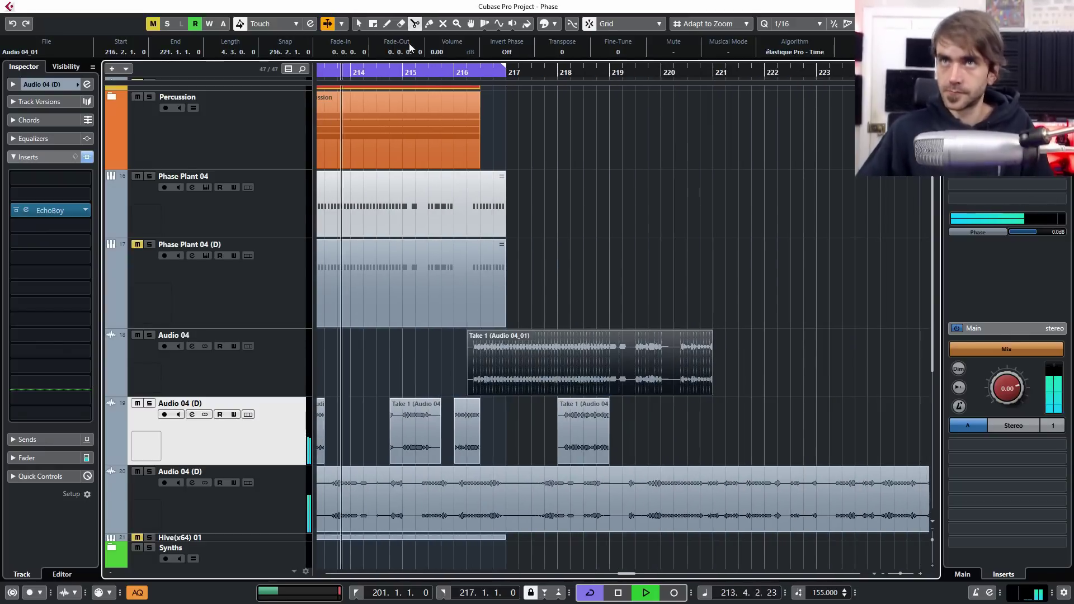
Split the Audio 04 event at bar 217 and move its right piece earlier to bar 214
left_click(506, 386)
key("1")
left_click(537, 420)
scroll(520, 436, "up", 3)
left_click_drag(695, 382, 413, 378)
scroll(521, 386, "down", 2)
scroll(380, 394, "down", 1)
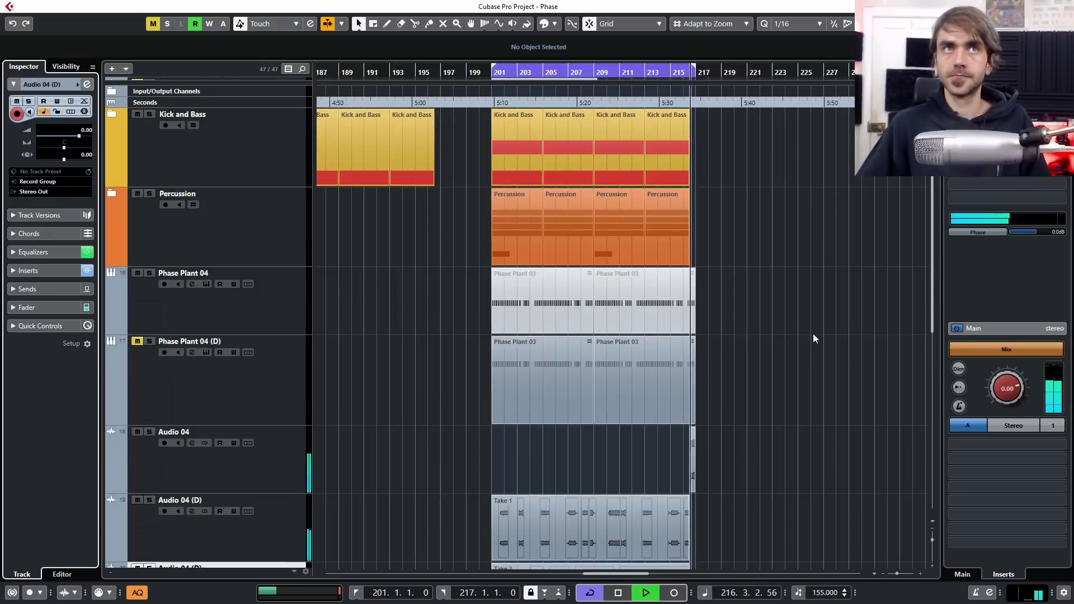
scroll(750, 347, "up", 1)
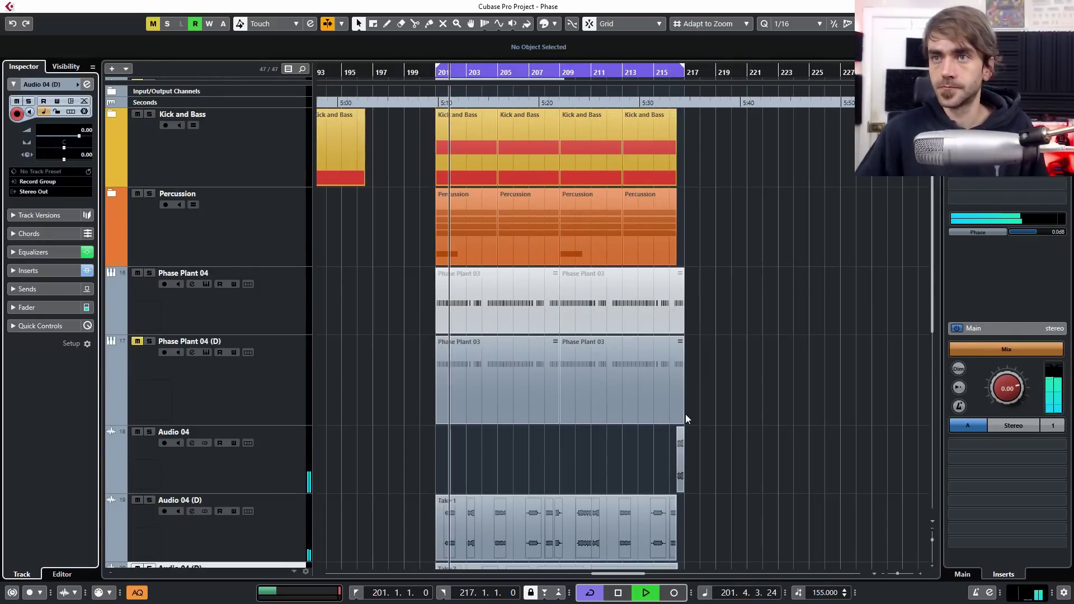
scroll(686, 414, "up", 1)
scroll(630, 404, "down", 2)
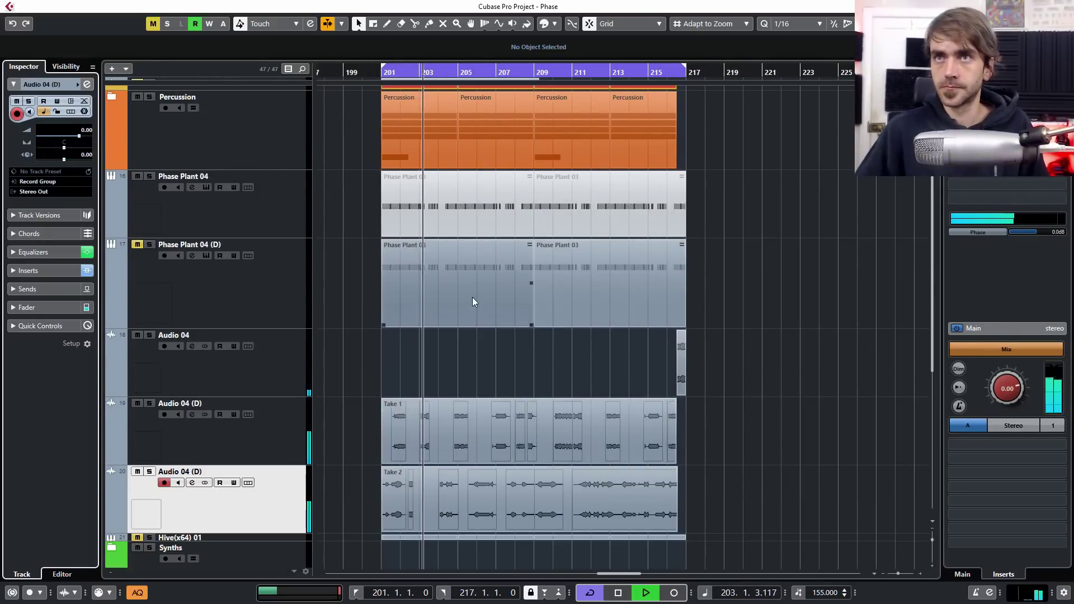
scroll(442, 294, "up", 2)
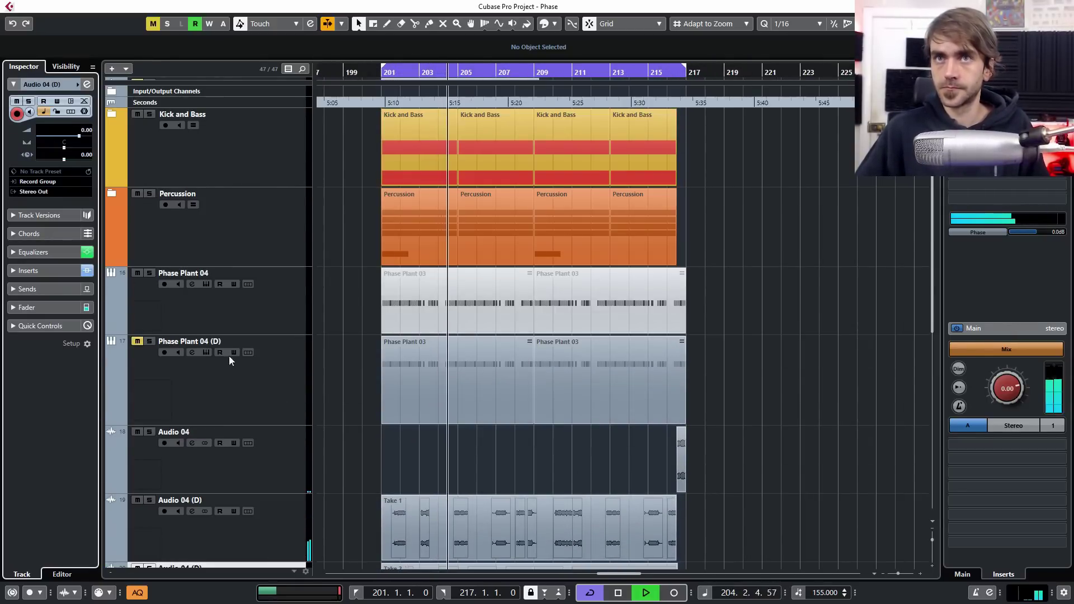
Collapse Phase Plant 04 and Alt-drag a copy of Take 2 onto Audio 04 at bar 217
left_click_drag(248, 335, 267, 226)
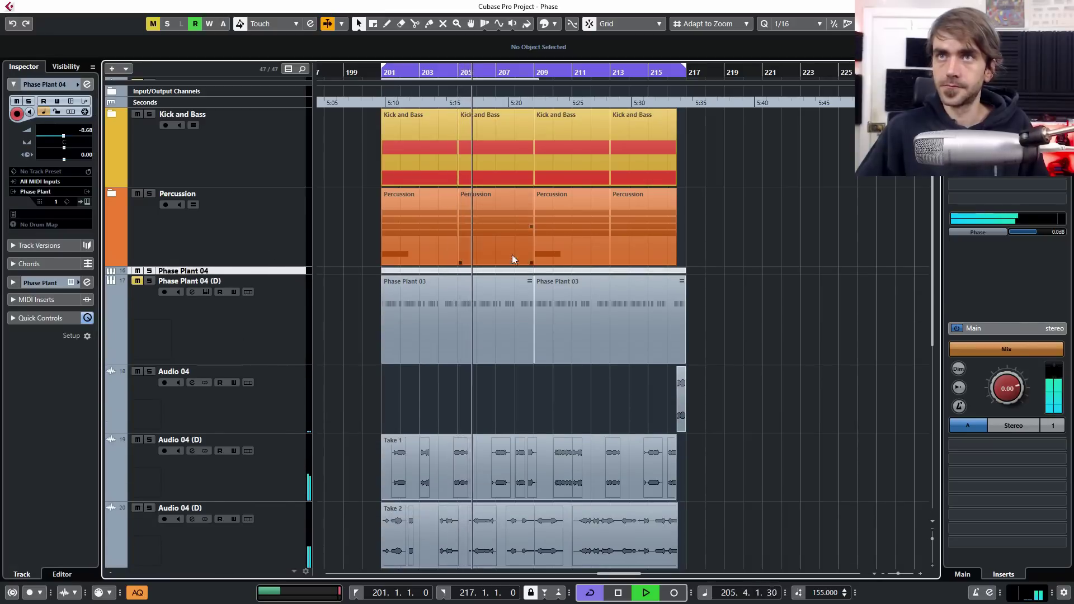
scroll(595, 350, "down", 4)
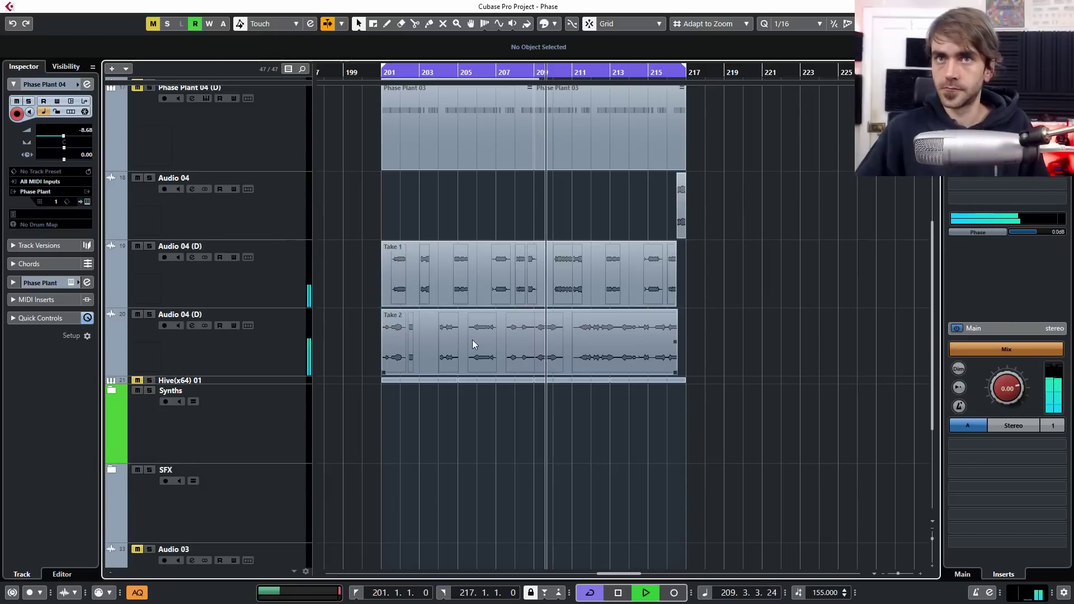
scroll(464, 321, "up", 3)
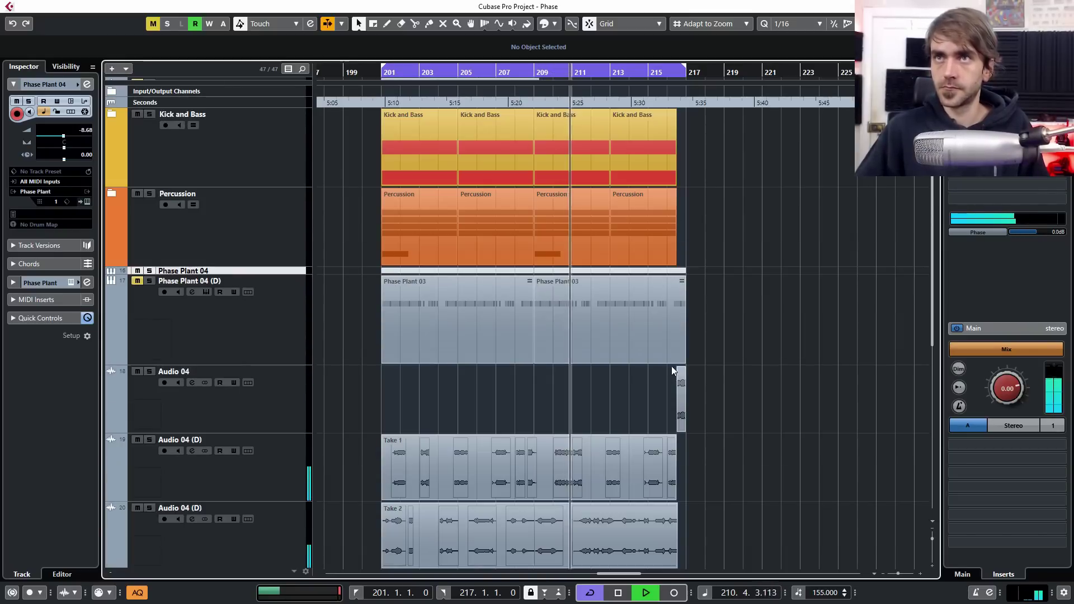
scroll(652, 197, "down", 3)
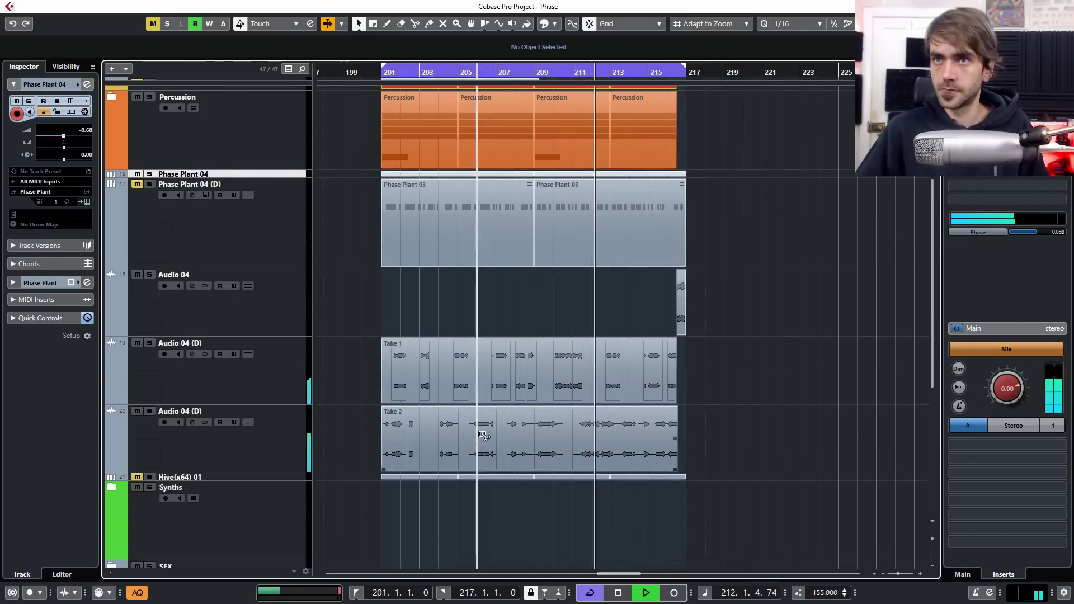
left_click_drag(474, 443, 781, 307)
Copy the Kick, Bass and Percussion parts to bar 217 and start the loop range there
scroll(739, 267, "up", 3)
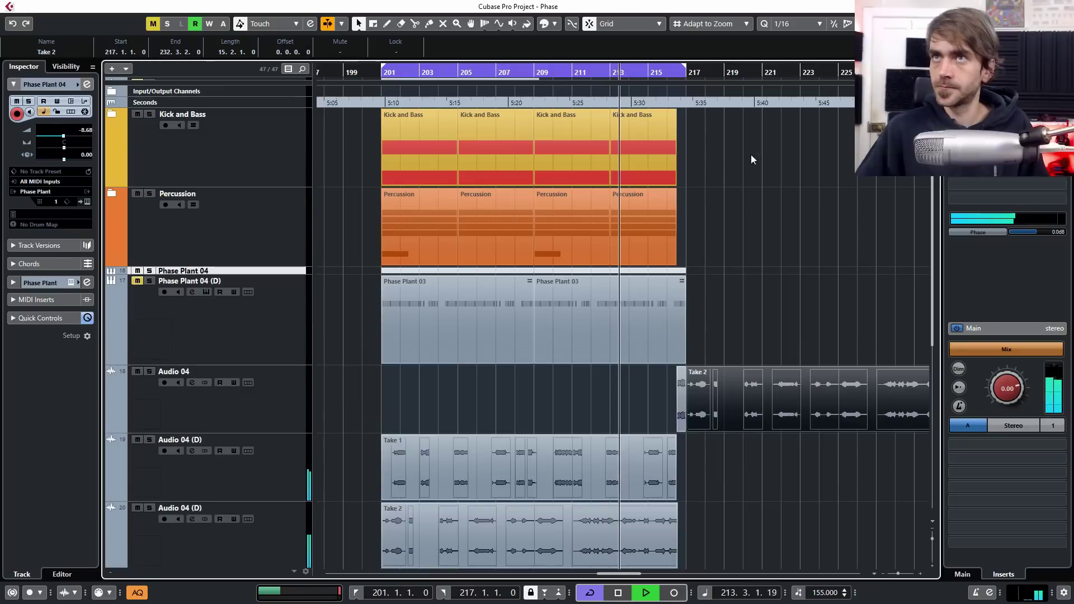
left_click_drag(750, 154, 702, 211)
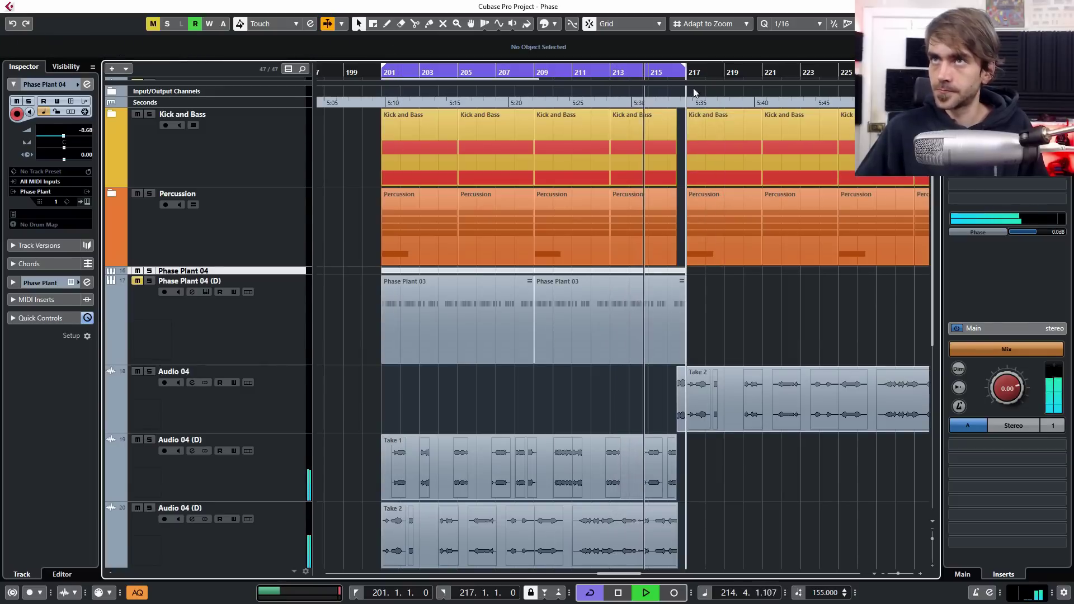
left_click_drag(688, 66, 772, 90)
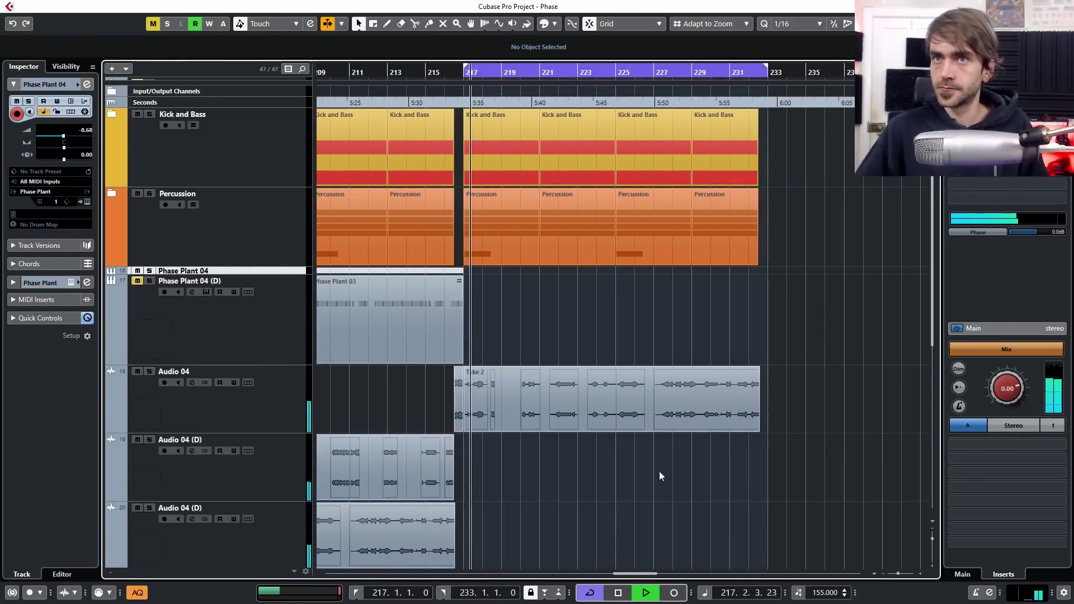
key("h")
left_click(431, 414)
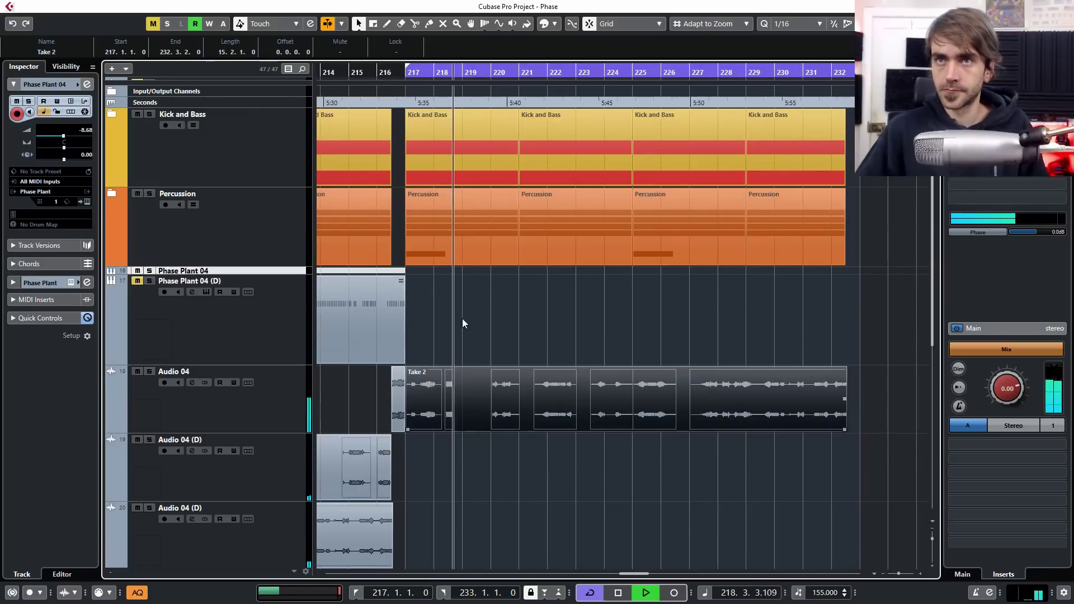
left_click(349, 72)
left_click(508, 538)
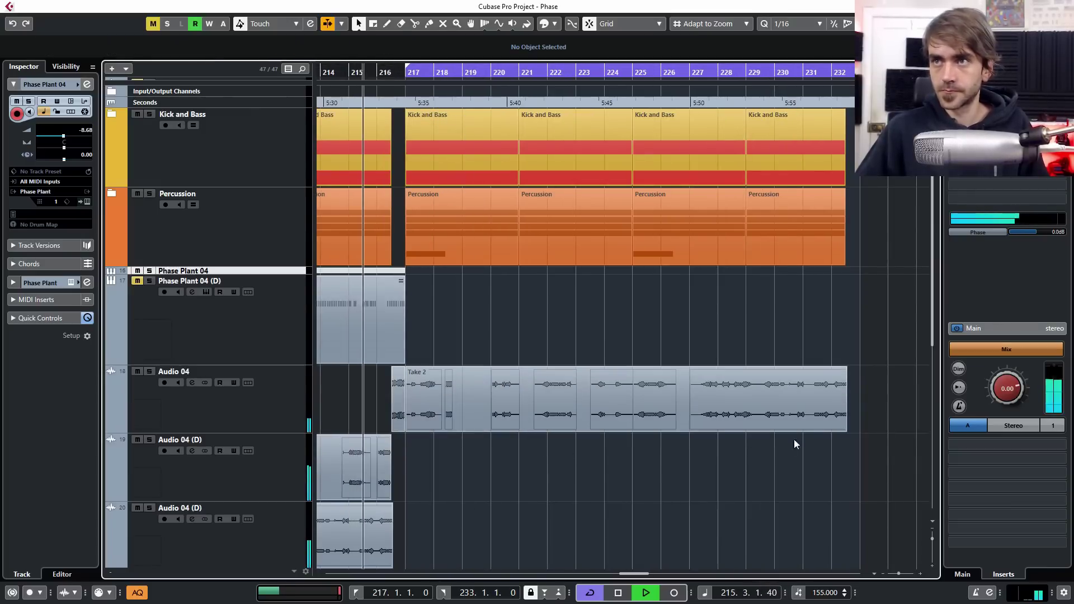
Open the Take 2 part in the Audio Part Editor and delete the stray Take 1 slice
double_click(635, 415)
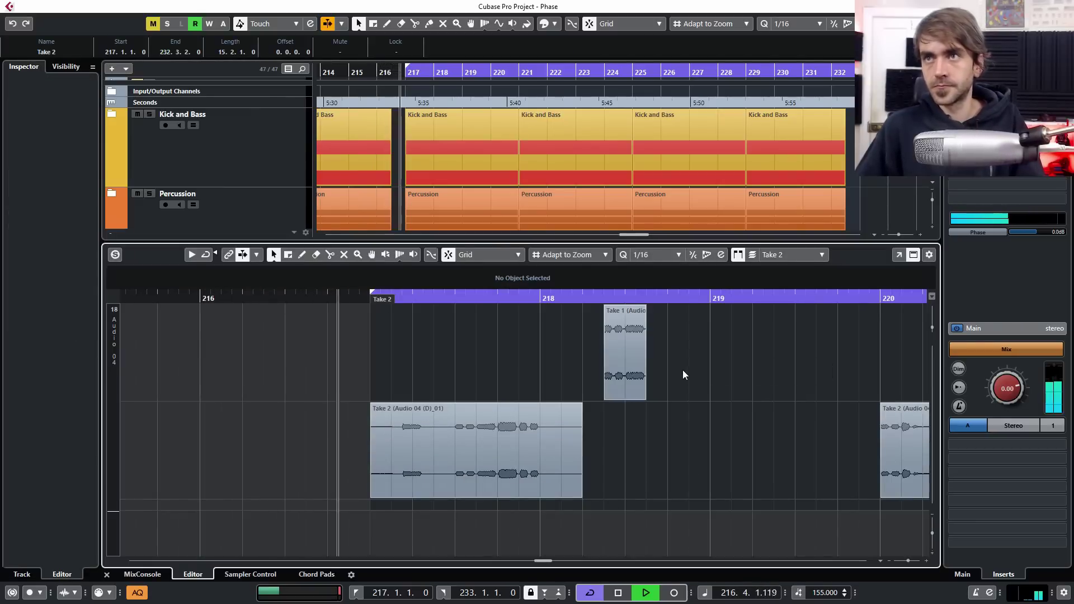
left_click(635, 378)
key("Delete")
left_click(472, 470)
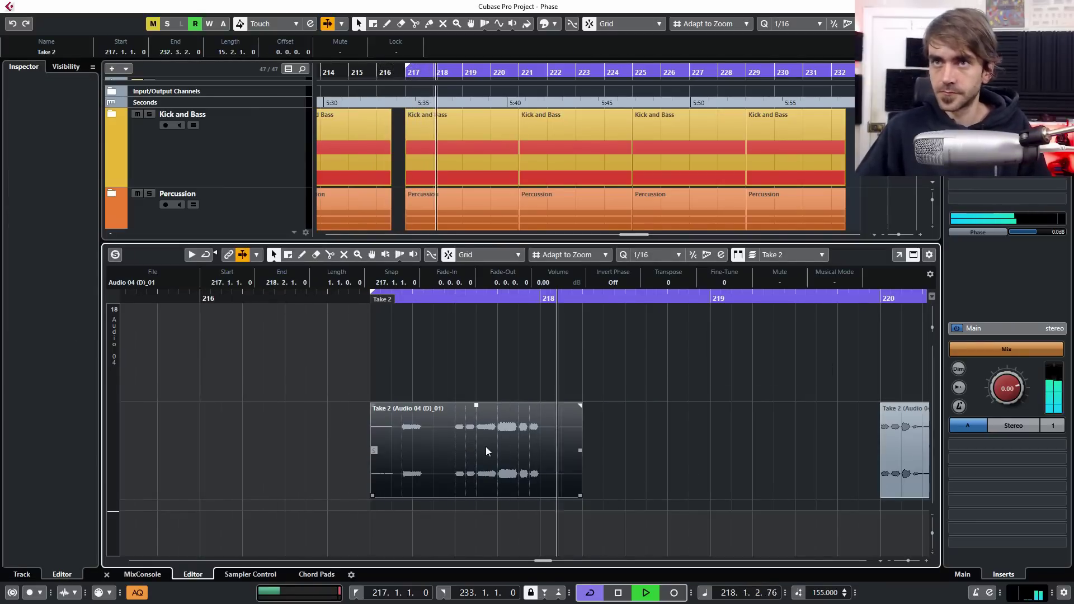
scroll(633, 484, "down", 1)
scroll(660, 490, "right", 3)
left_click_drag(722, 479, 461, 458)
Trim the first Take 2 slices to end at bar 218 and 218.4, placing the third at 218.3.1
left_click(347, 471)
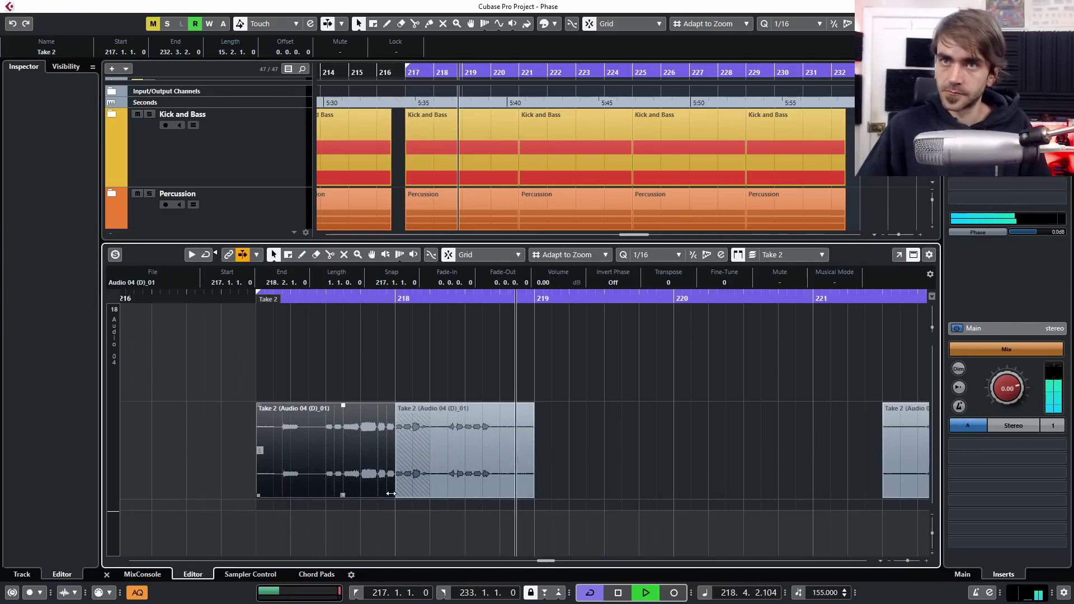
left_click_drag(391, 494, 395, 494)
key("space")
key("space")
left_click_drag(532, 494, 499, 494)
left_click(582, 470)
left_click_drag(890, 468, 480, 446)
key("space")
key("space")
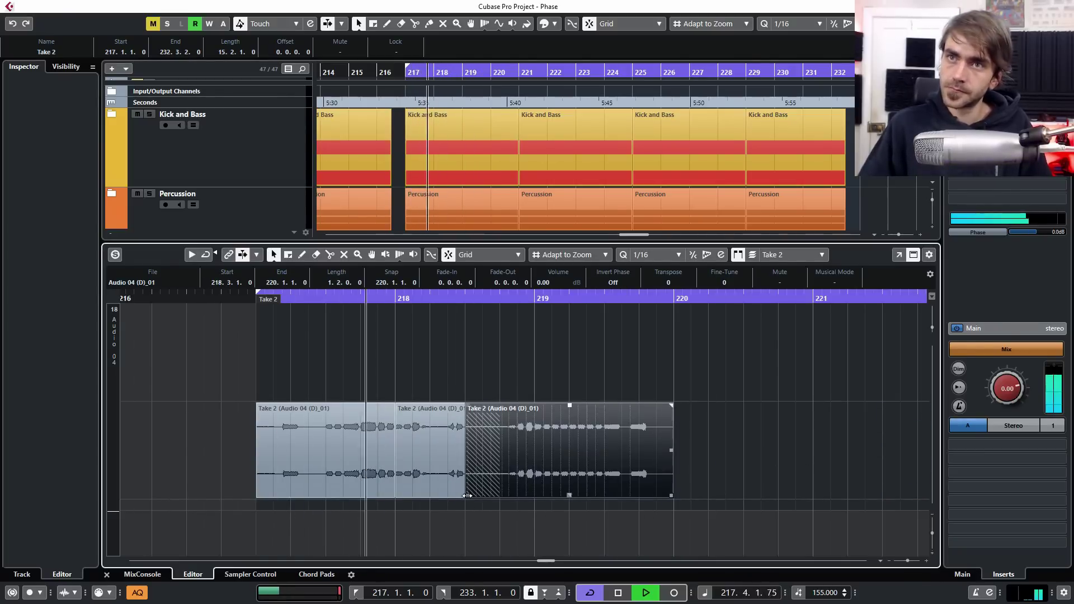
left_click_drag(467, 496, 499, 496)
Place the fourth slice to end at bar 220 and the fifth at 221.2, splitting the fourth at 220.2
scroll(669, 460, "down", 3)
left_click_drag(890, 465, 677, 477)
scroll(597, 465, "up", 4)
key("space")
key("space")
key("g")
key("g")
key("g")
key("g")
left_click_drag(808, 456, 599, 473)
key("space")
key("space")
key("3")
left_click(469, 486)
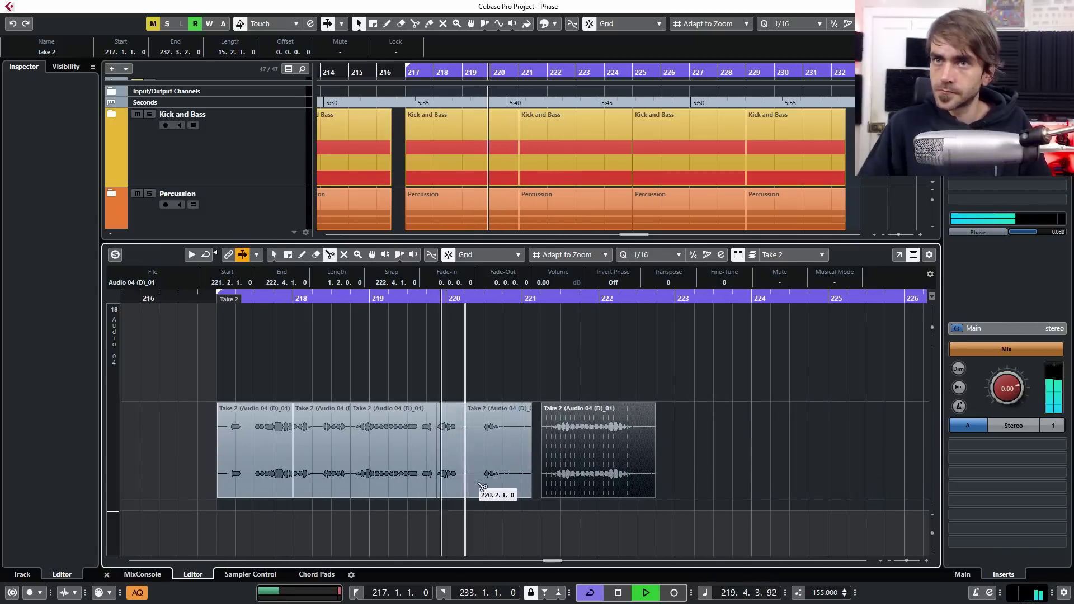
key("1")
key("h")
key("h")
key("h")
key("h")
mouse_move(482, 487)
left_mouse_down()
mouse_move(684, 486)
mouse_move(468, 496)
left_mouse_up()
Trim the fourth slice to end at 221.2, butt the next slice against it, and delete the leftover piece
left_click(179, 299)
left_click_drag(738, 478, 526, 477)
left_click_drag(448, 495, 470, 496)
key("g")
key("g")
key("g")
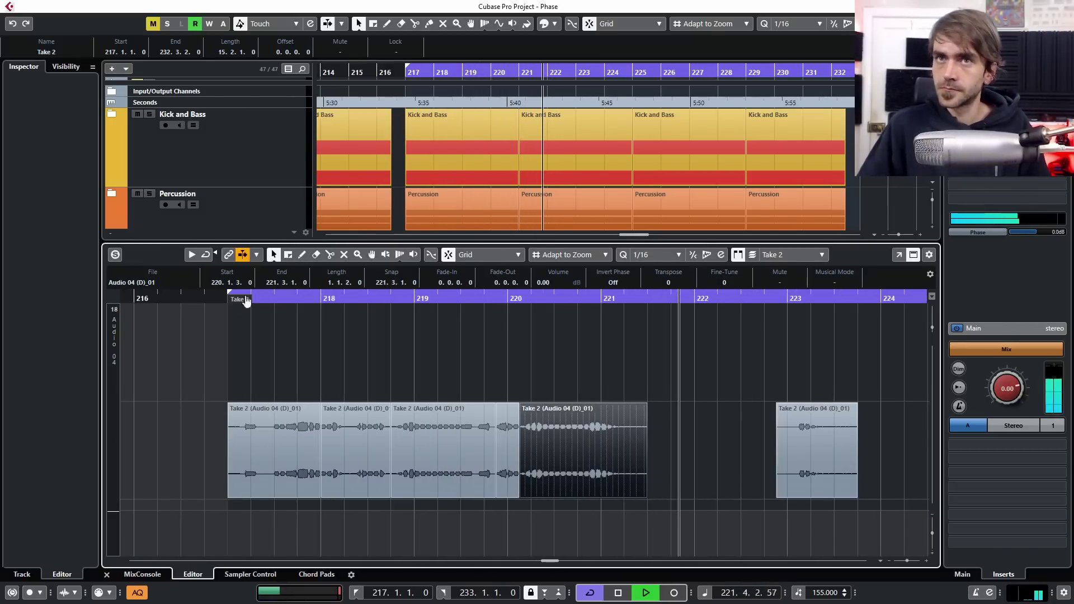
left_click(205, 299)
left_click_drag(647, 496, 625, 496)
left_click_drag(791, 486, 648, 491)
scroll(633, 487, "up", 3)
scroll(616, 487, "down", 5)
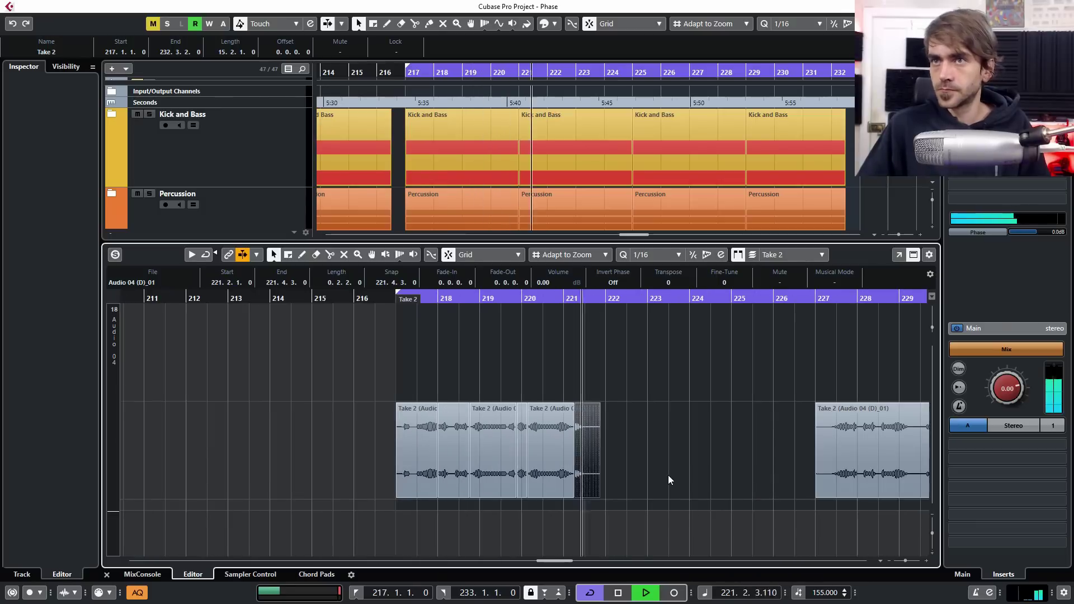
key("Delete")
key("space")
key("space")
Move the long phrase left to start at 221.2.1 and trim the Take 2 event to end at bar 225
left_click_drag(866, 475, 611, 475)
scroll(576, 495, "up", 4)
left_click_drag(519, 496, 572, 497)
scroll(659, 473, "down", 4)
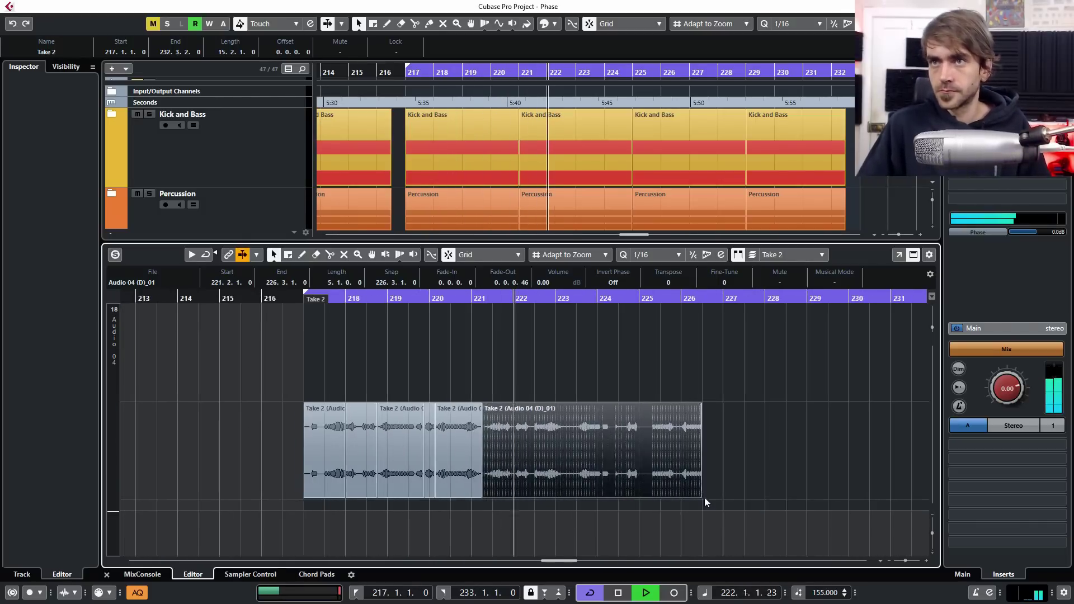
key("g")
key("h")
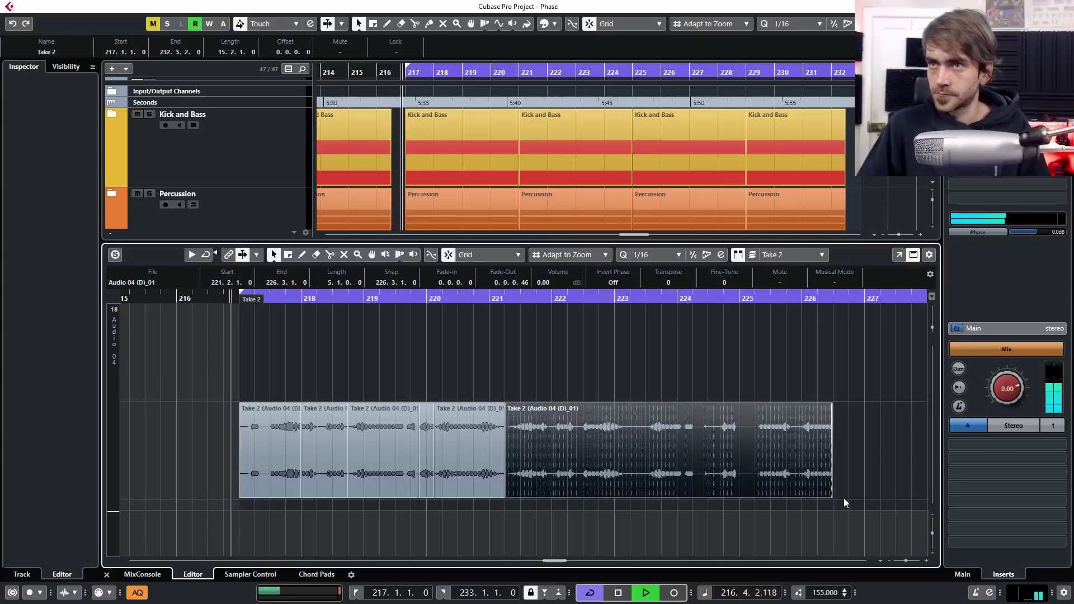
left_click_drag(844, 502, 840, 509)
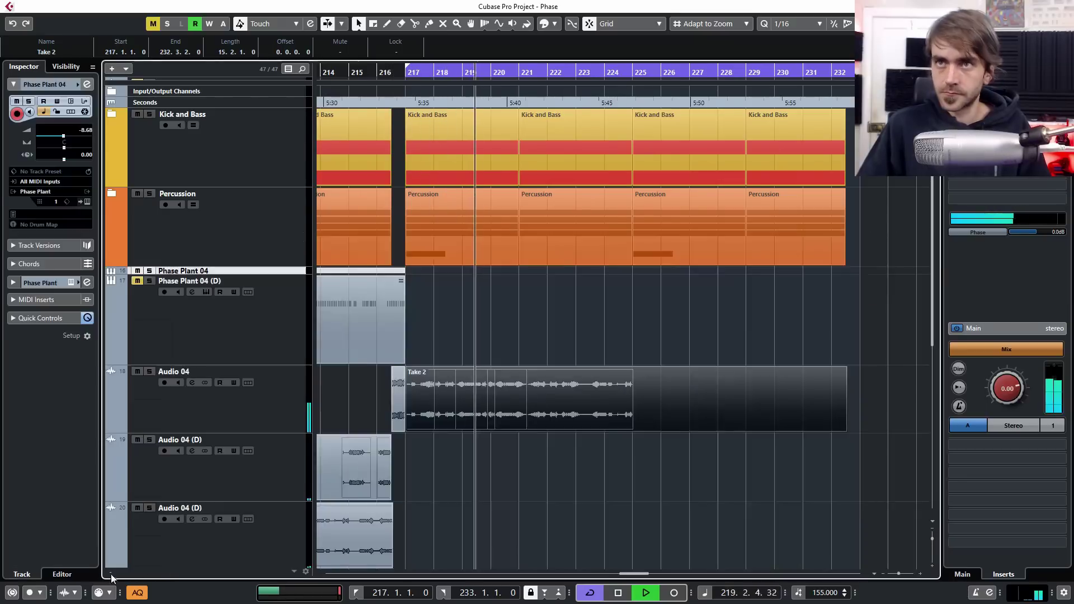
left_click_drag(758, 429, 607, 428)
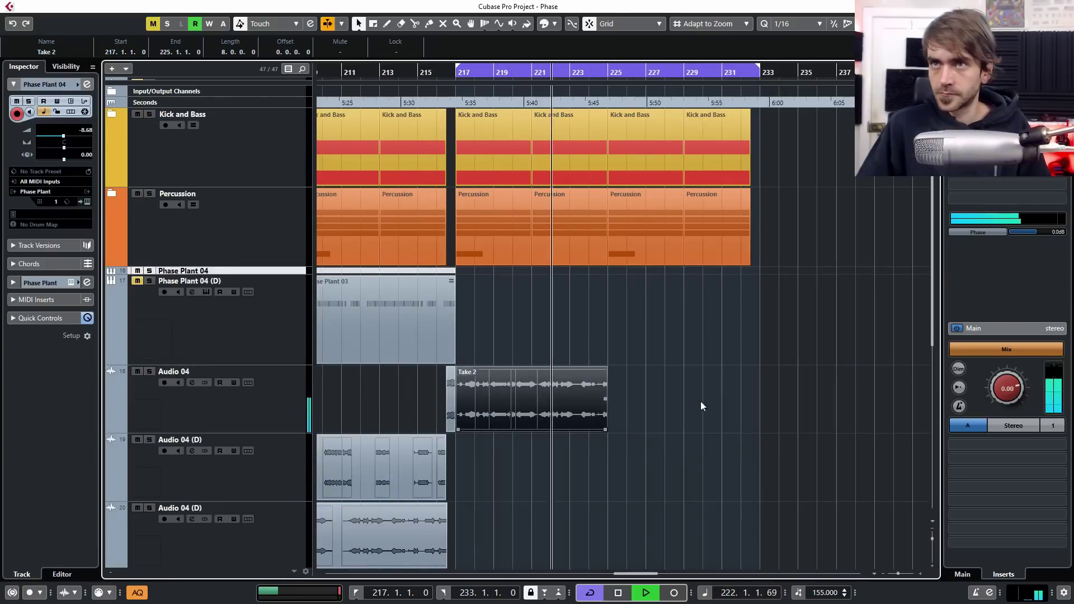
Duplicate Take 2 and insert Multipass on the Audio 04 channel
key("ctrl+d")
left_click(243, 405)
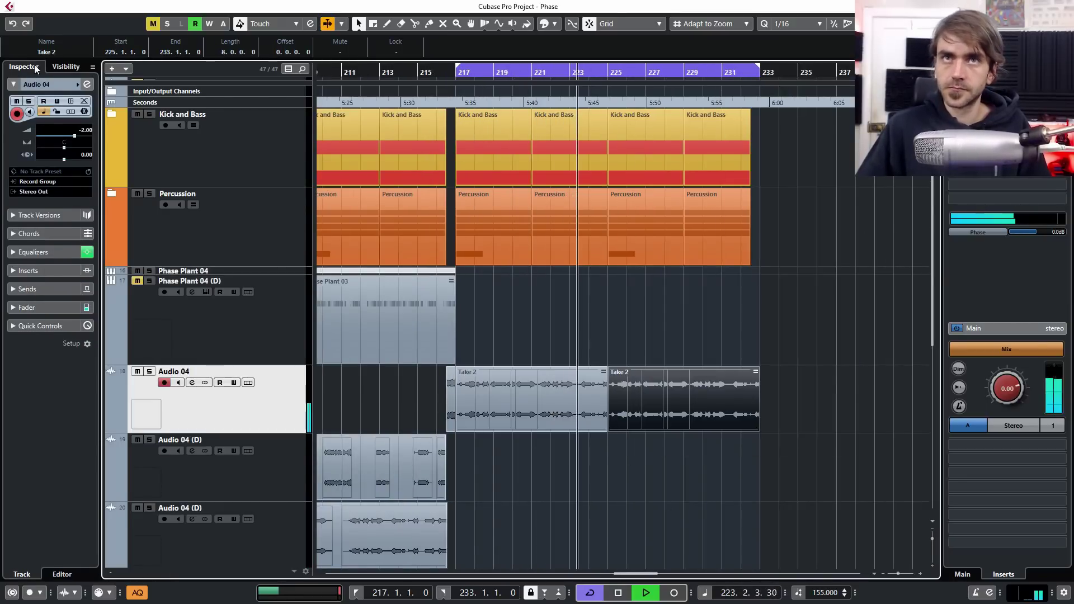
key("e")
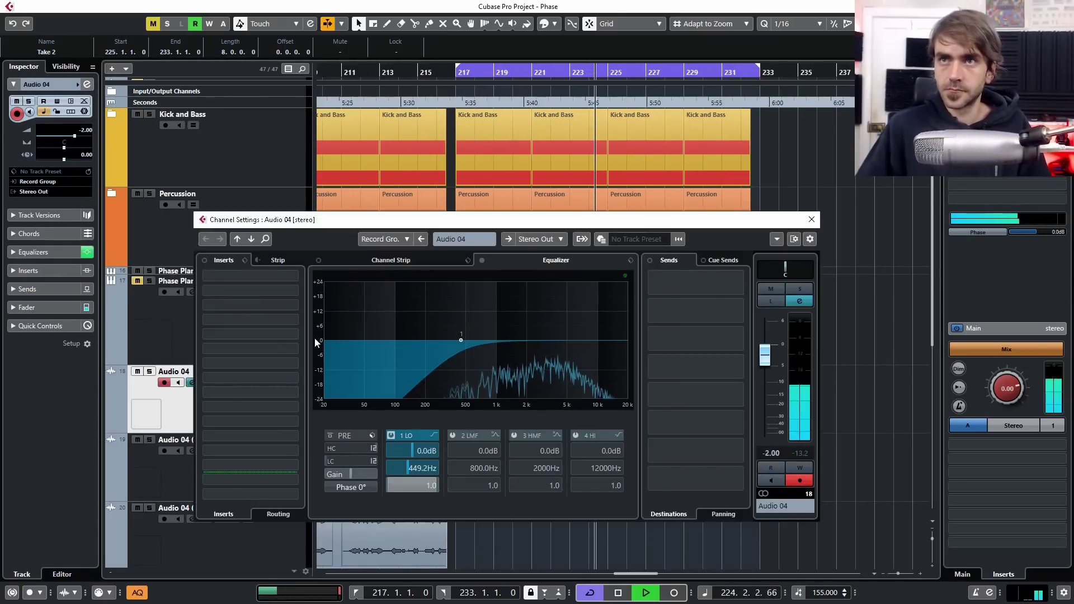
left_click(246, 320)
type("multipa")
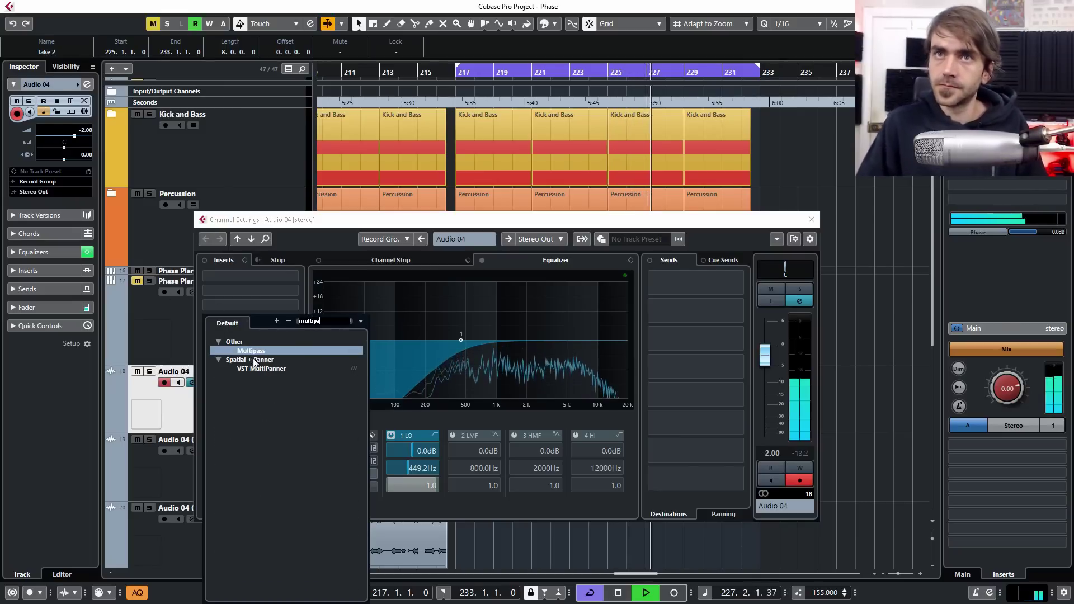
double_click(251, 350)
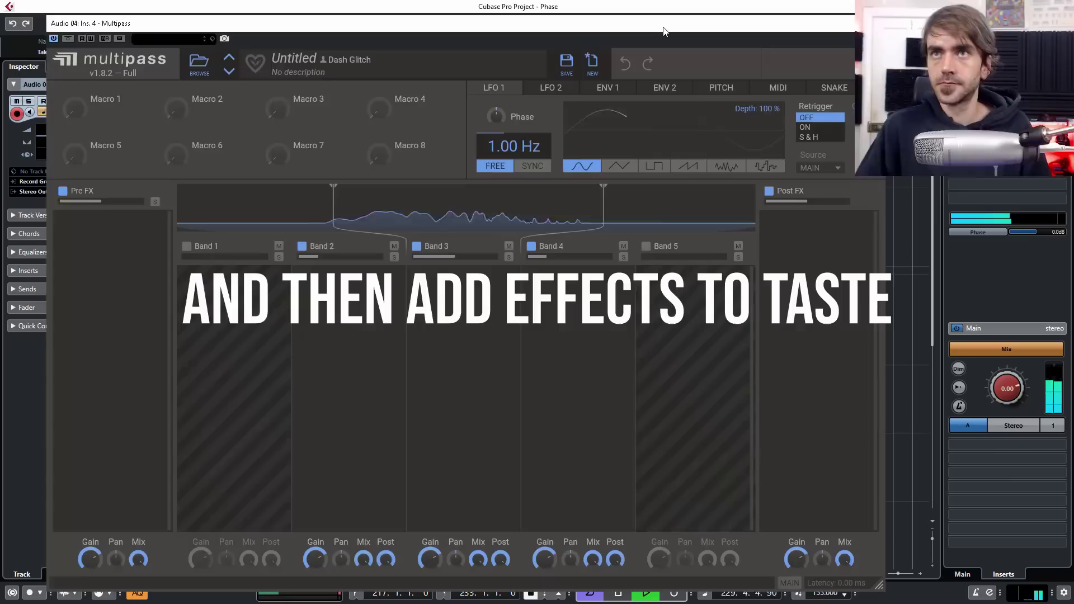
Add a pre-split Filter, a 2/16 Delay with more feedback on the low band, and a ping-pong copy on the middle band
left_click(85, 224)
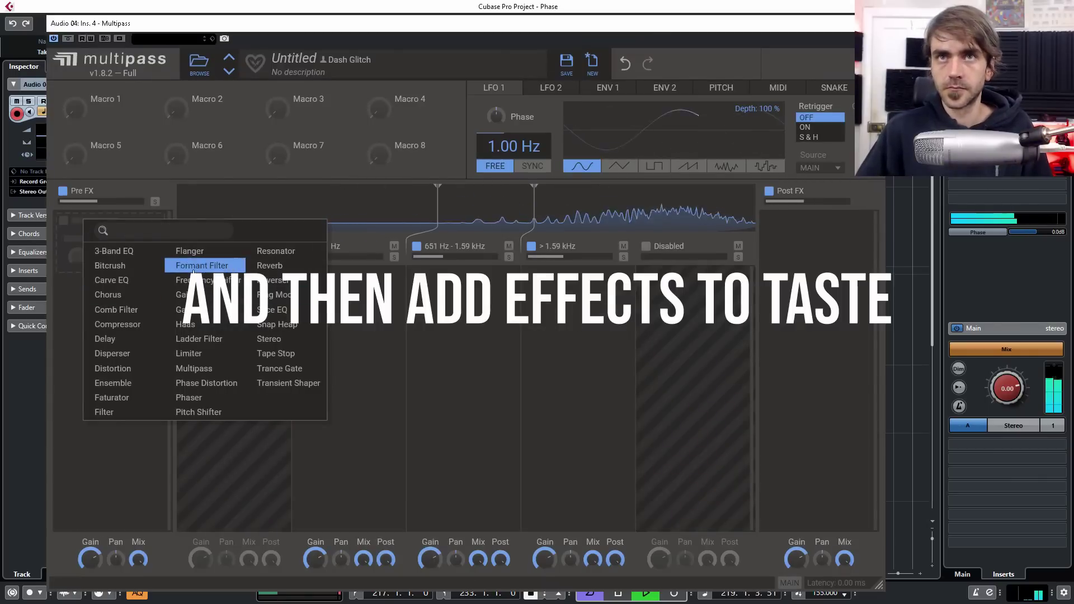
left_click(104, 412)
left_click(341, 306)
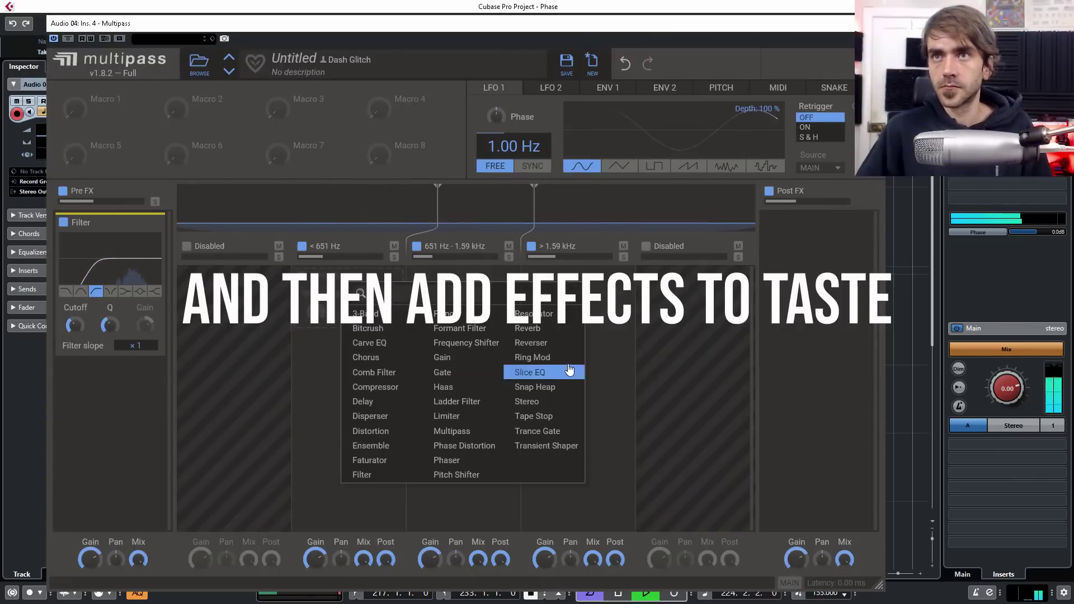
left_click(364, 429)
left_click_drag(338, 304, 339, 313)
left_click_drag(327, 363, 327, 350)
left_click_drag(339, 278, 545, 278)
left_click(486, 358)
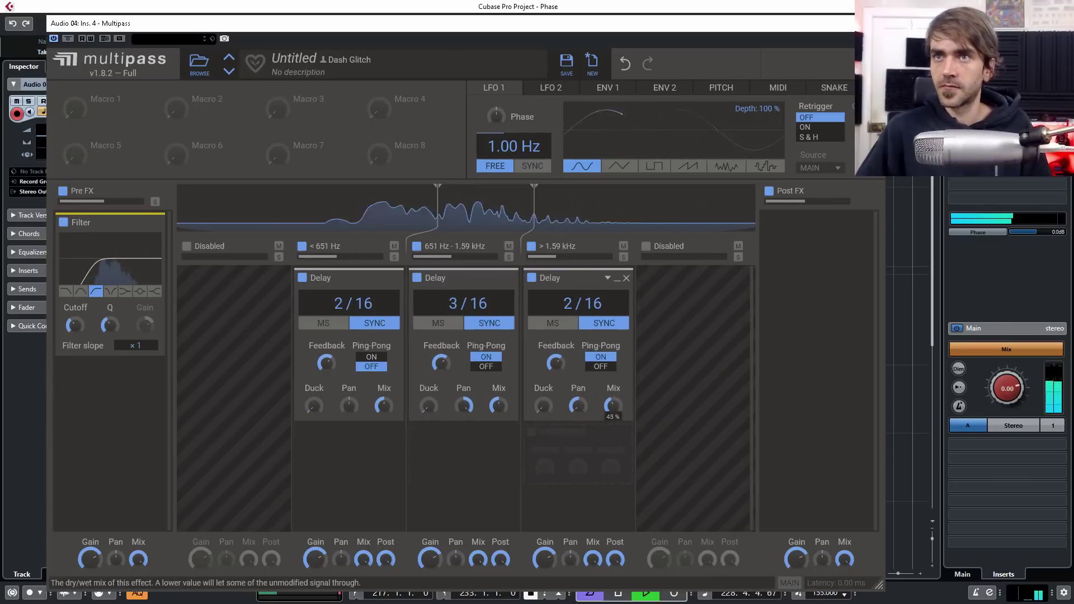
Add a Reverb to the > 1.59 kHz band and a Compressor after the Filter
left_click(590, 451)
left_click(769, 496)
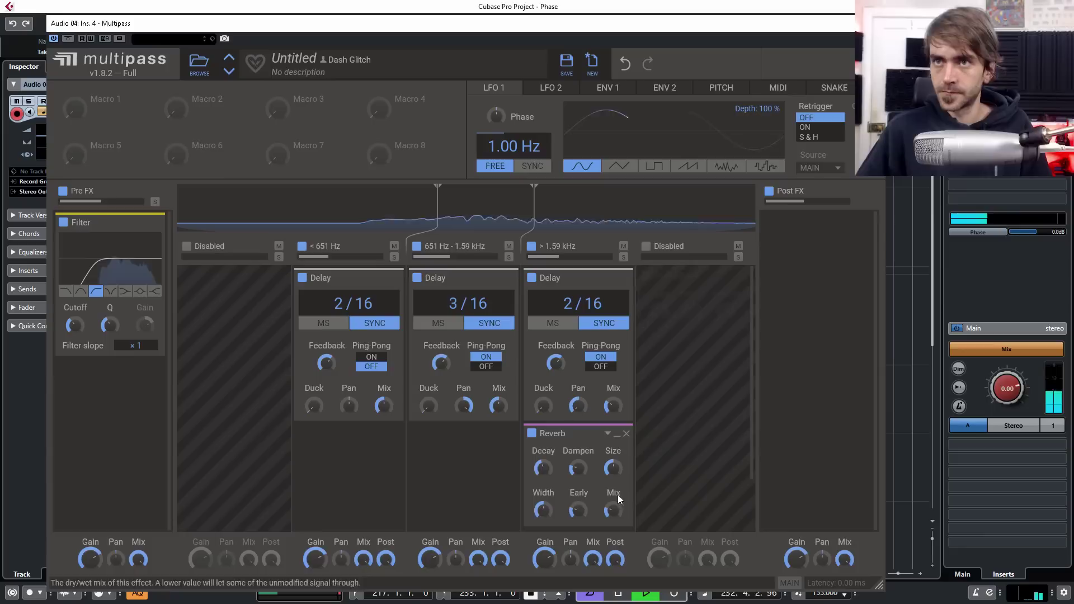
left_click(617, 435)
left_click(111, 394)
left_click(154, 505)
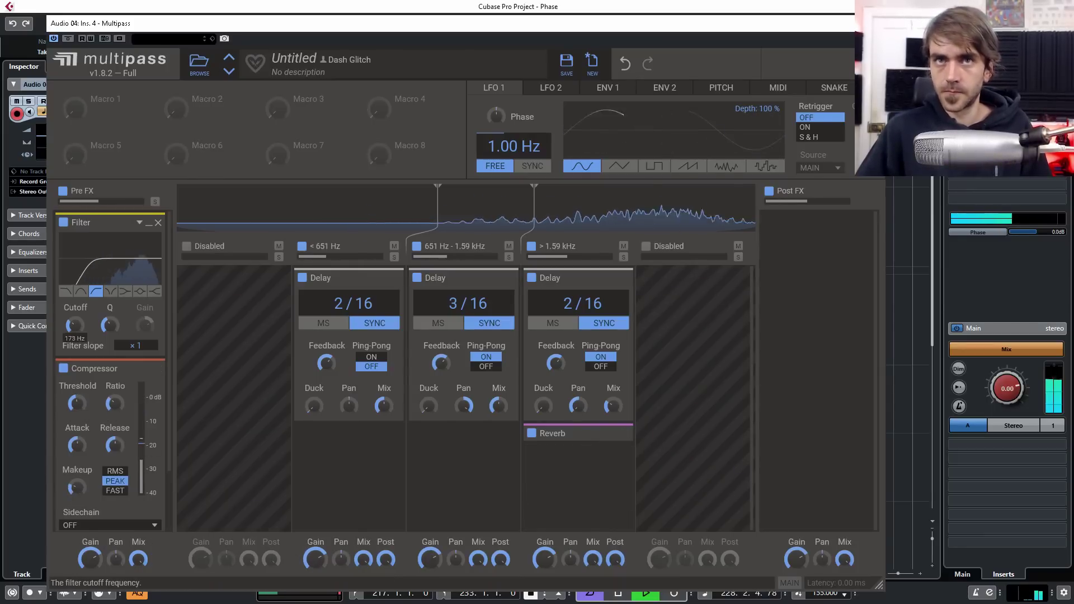
Add Haas to the low band and an LFO 1-modulated Formant Filter above the middle band Delay
left_click(351, 450)
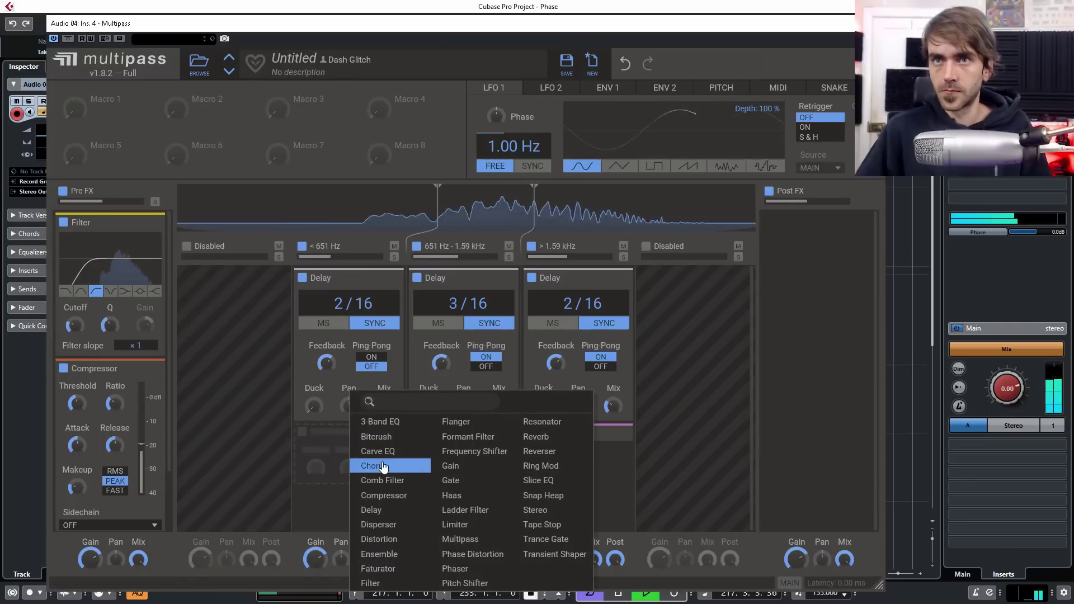
left_click(454, 496)
left_click(444, 448)
left_click(557, 437)
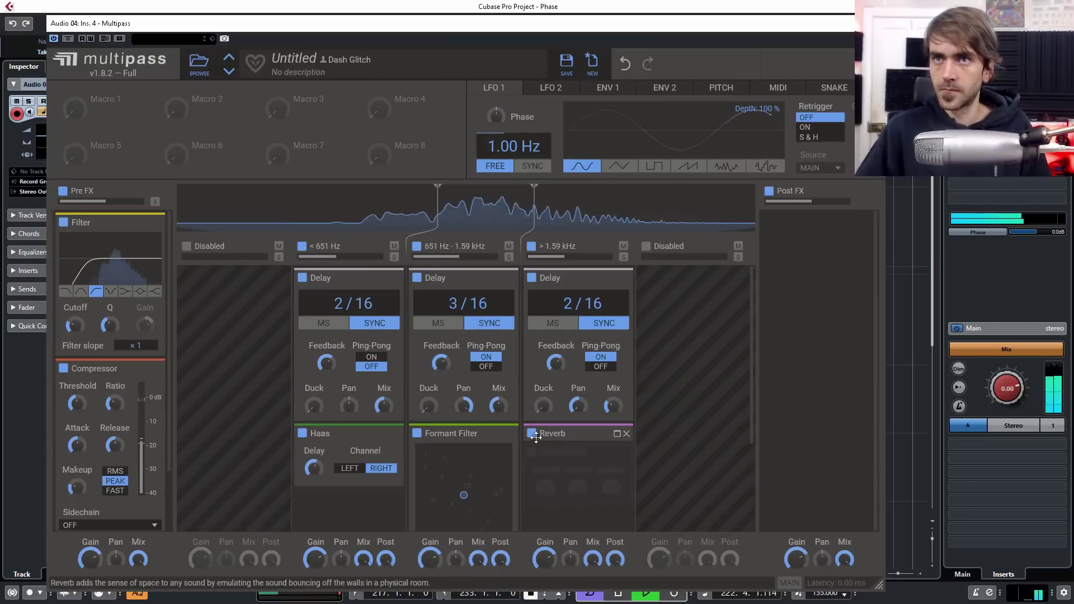
scroll(693, 416, "down", 1)
left_click(571, 152)
scroll(464, 448, "down", 2)
left_click_drag(464, 446, 464, 442)
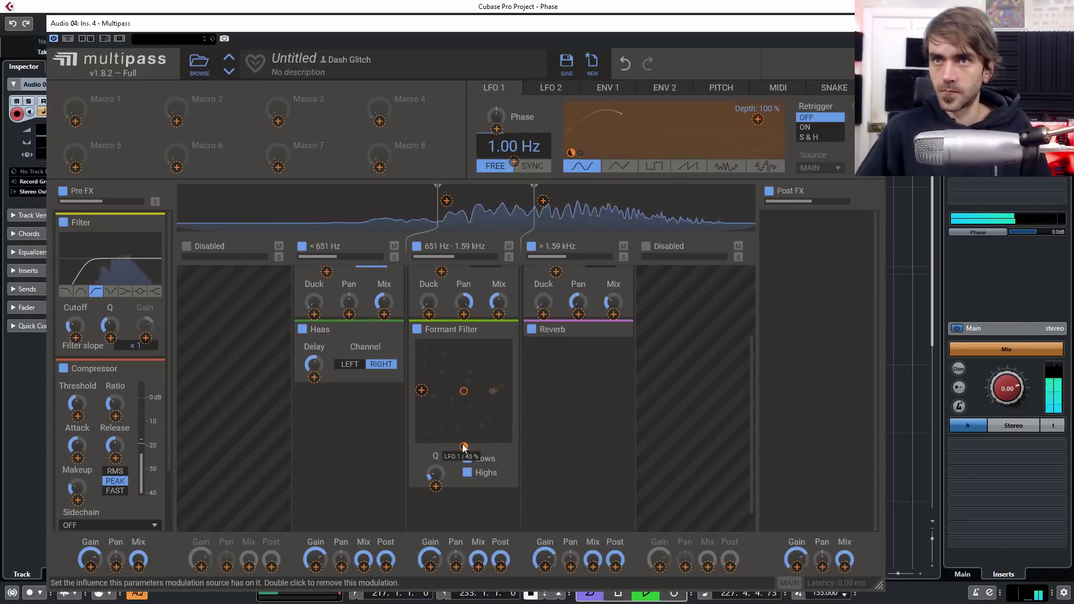
left_click_drag(421, 390, 422, 363)
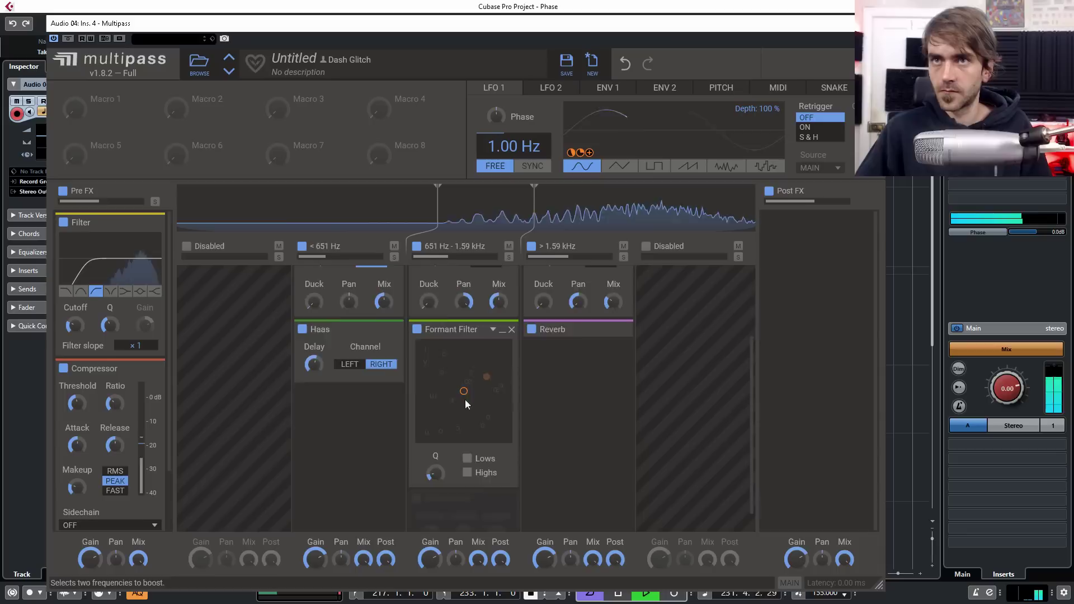
scroll(465, 399, "up", 2)
left_click_drag(449, 433, 453, 341)
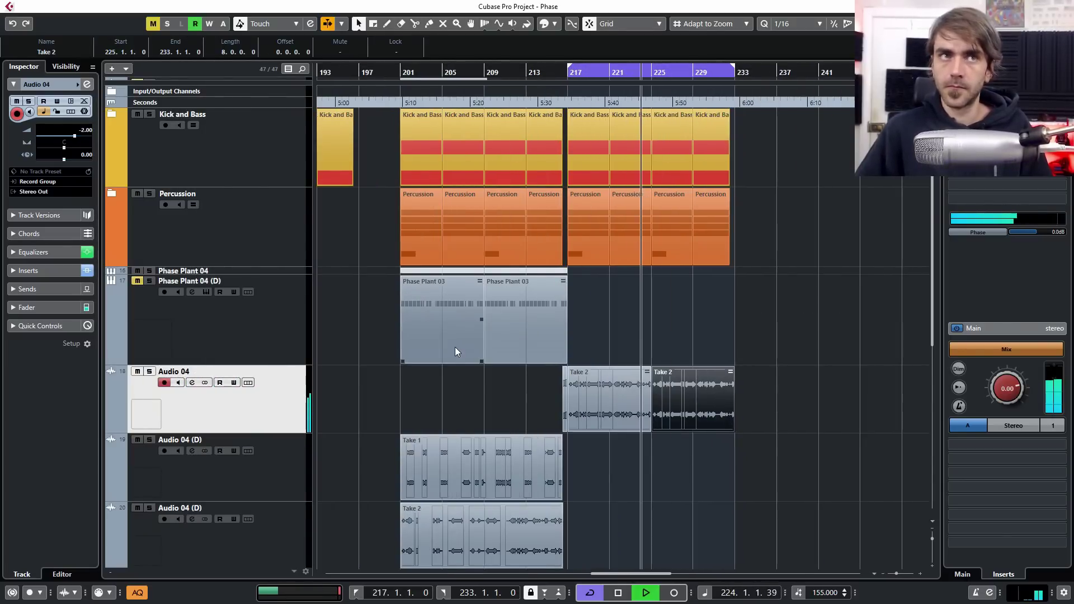
Zoom out and move the loop start to bar 201
scroll(637, 317, "up", 1)
scroll(637, 316, "up", 1)
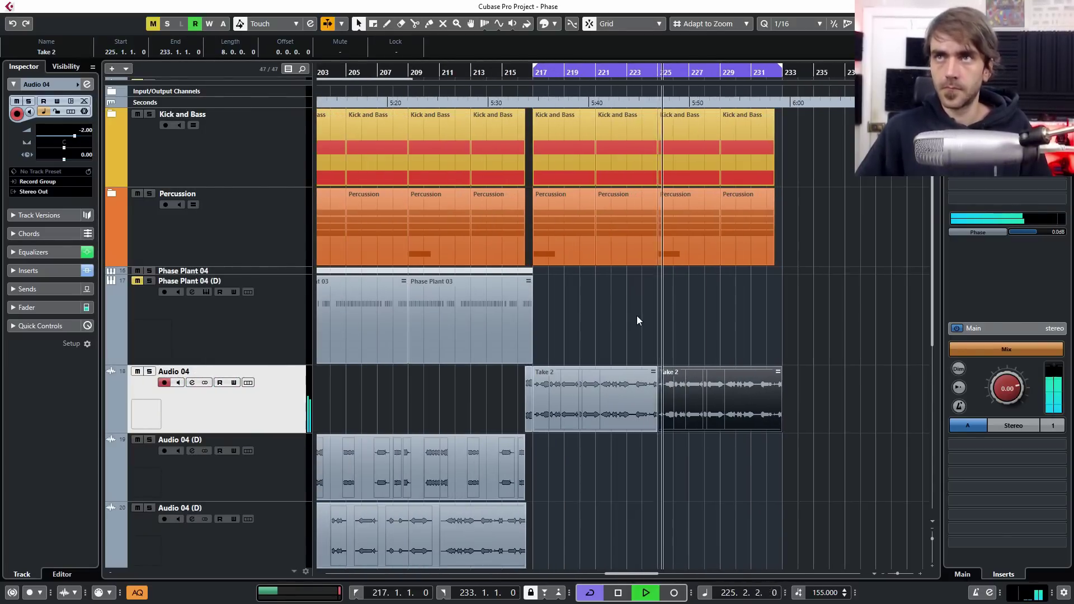
scroll(623, 314, "right", 1)
scroll(623, 313, "up", 2)
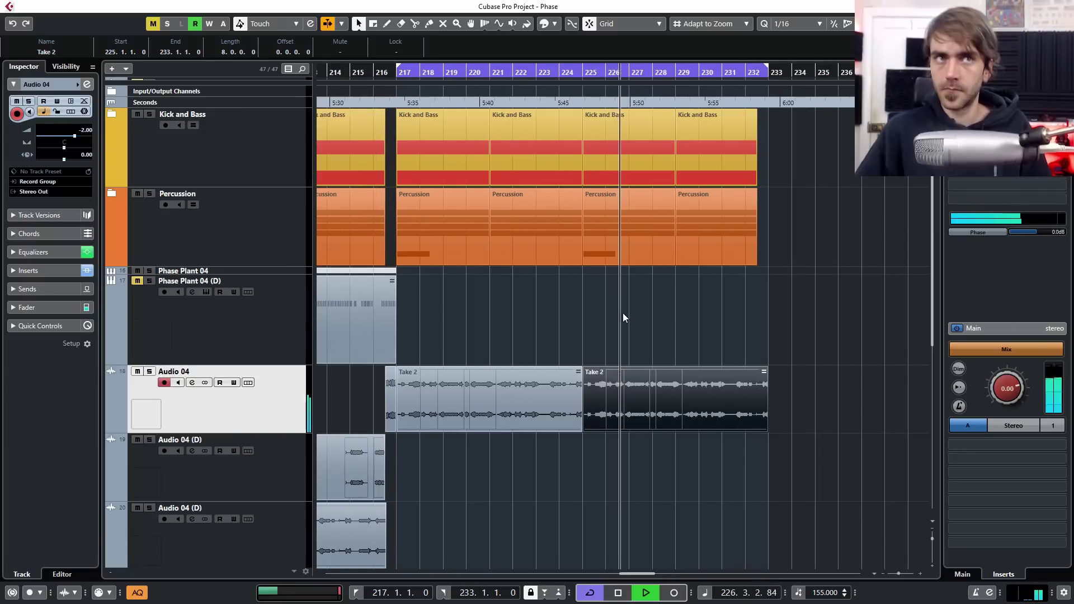
key("g")
key("g")
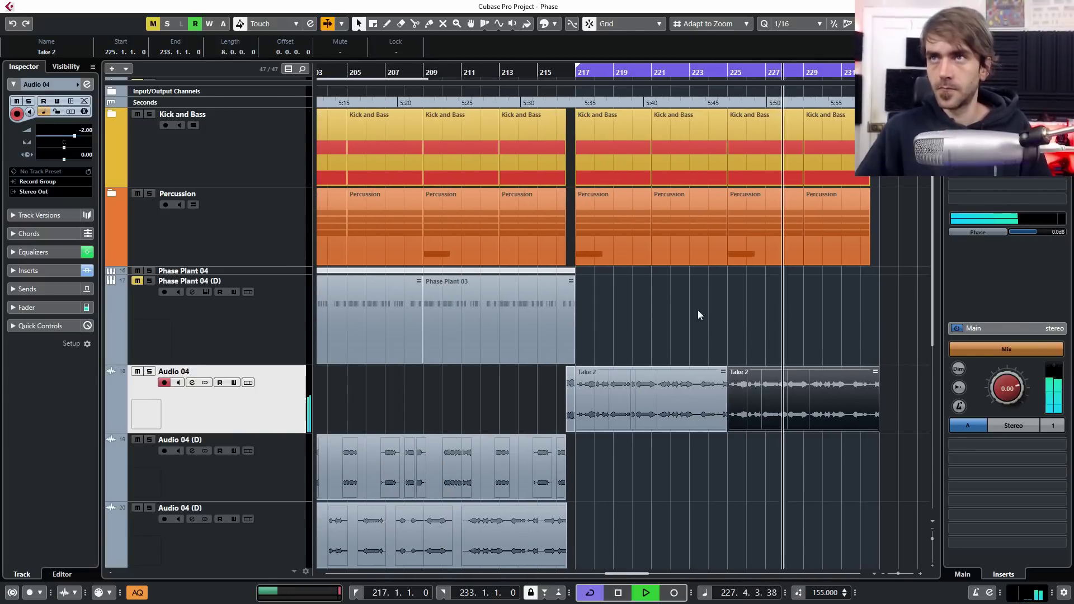
scroll(457, 138, "left", 2)
left_click(333, 67, "ctrl")
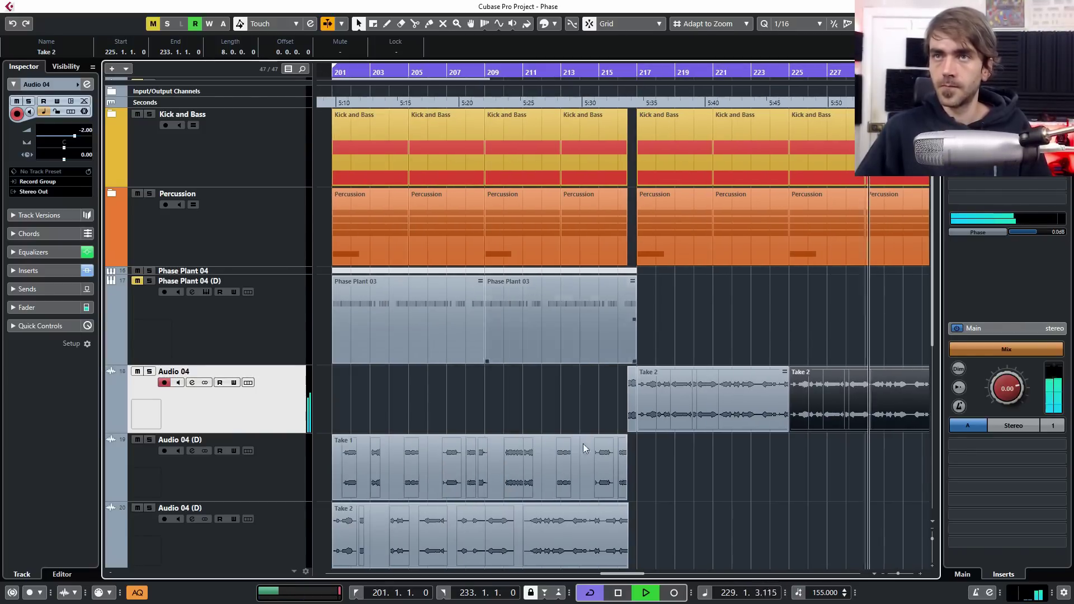
left_click(717, 486)
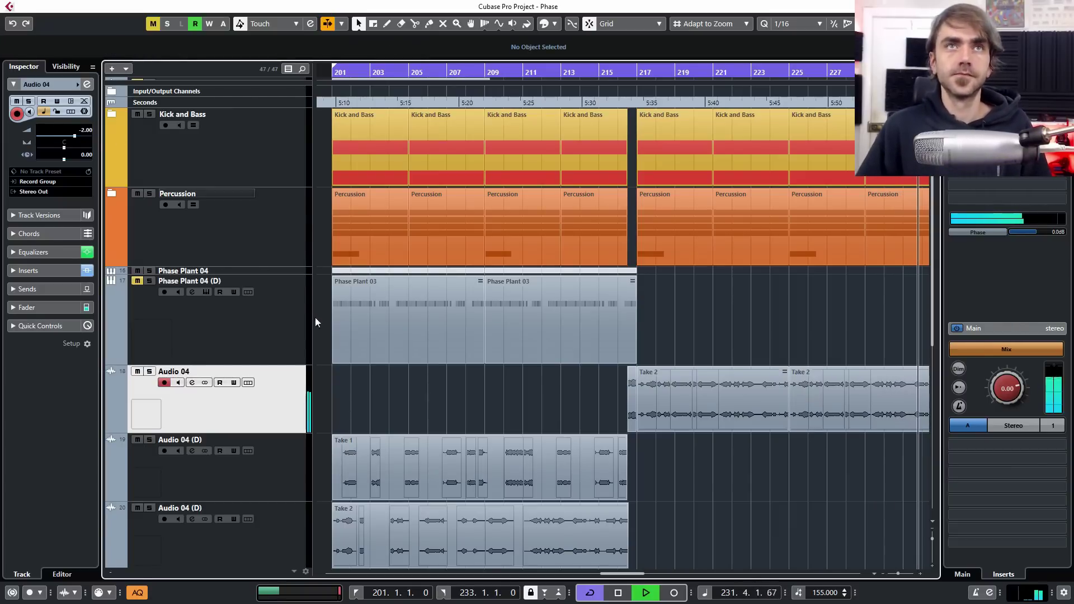
Move the Audio 03 Take 2 clip left toward bar 201
scroll(717, 459, "down", 3)
scroll(726, 467, "right", 4)
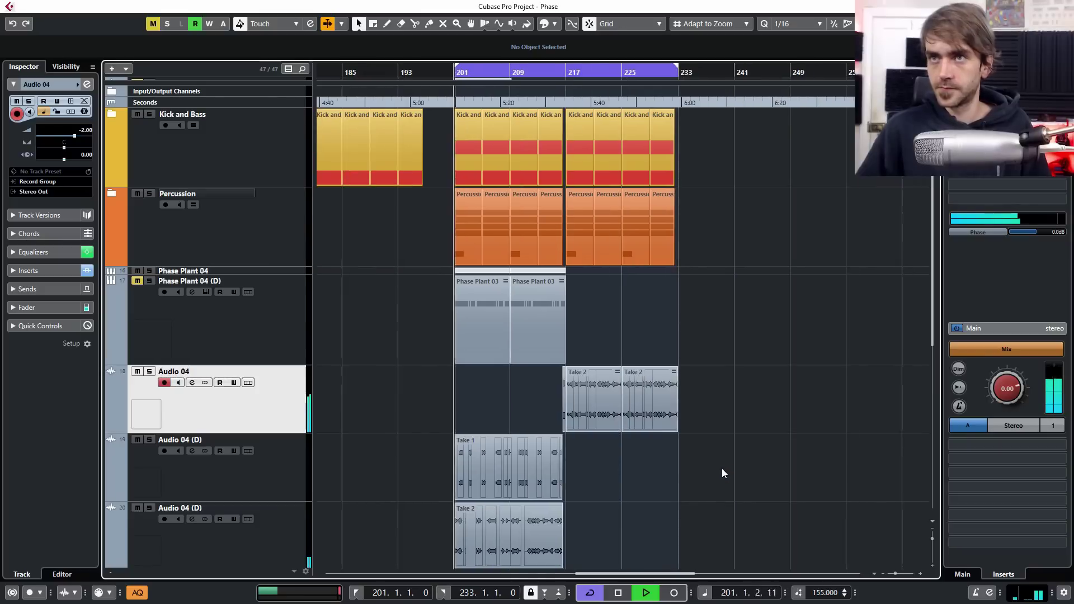
scroll(702, 459, "down", 3)
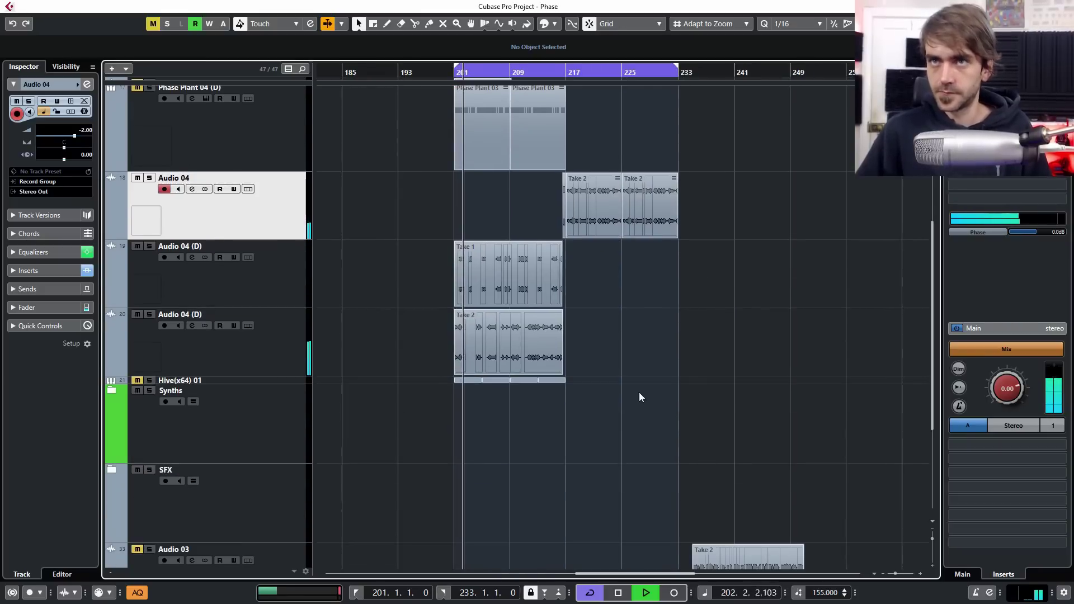
key("h")
key("h")
key("h")
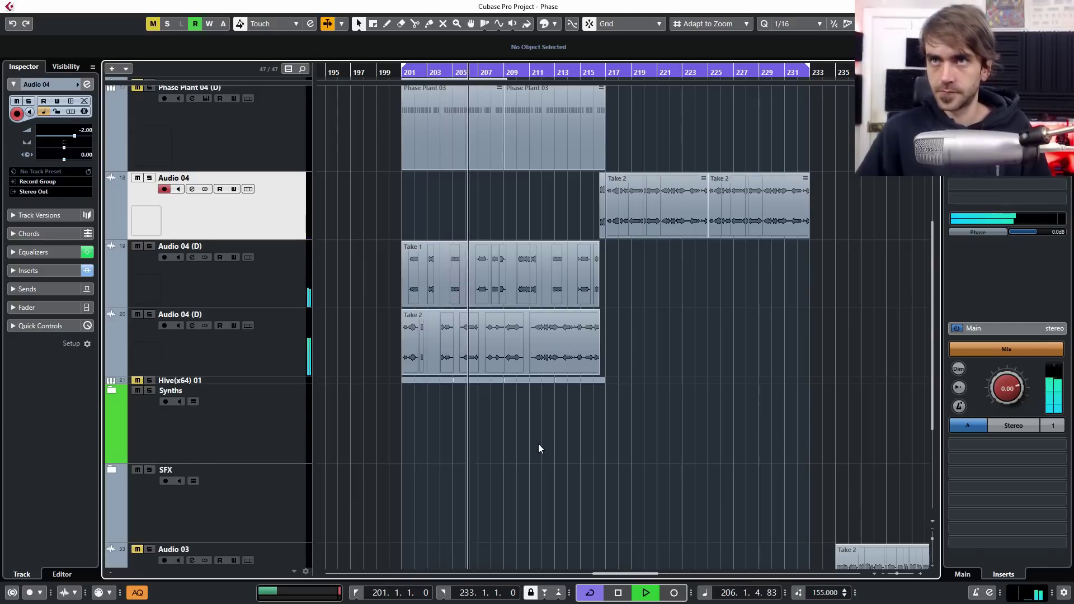
key("h")
key("h")
key("h")
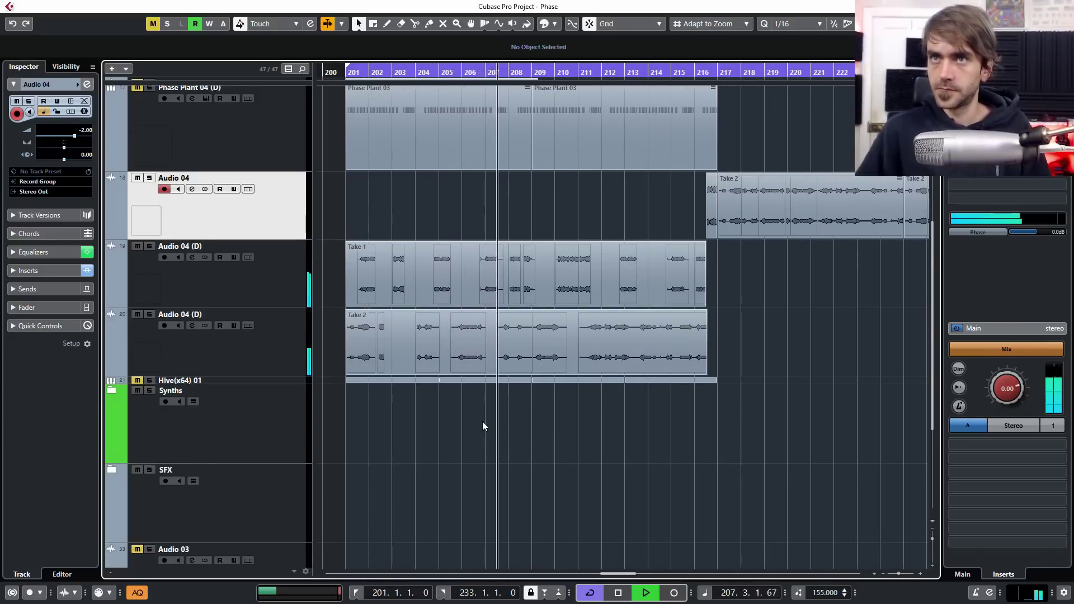
key("g")
key("g")
scroll(518, 439, "up", 2)
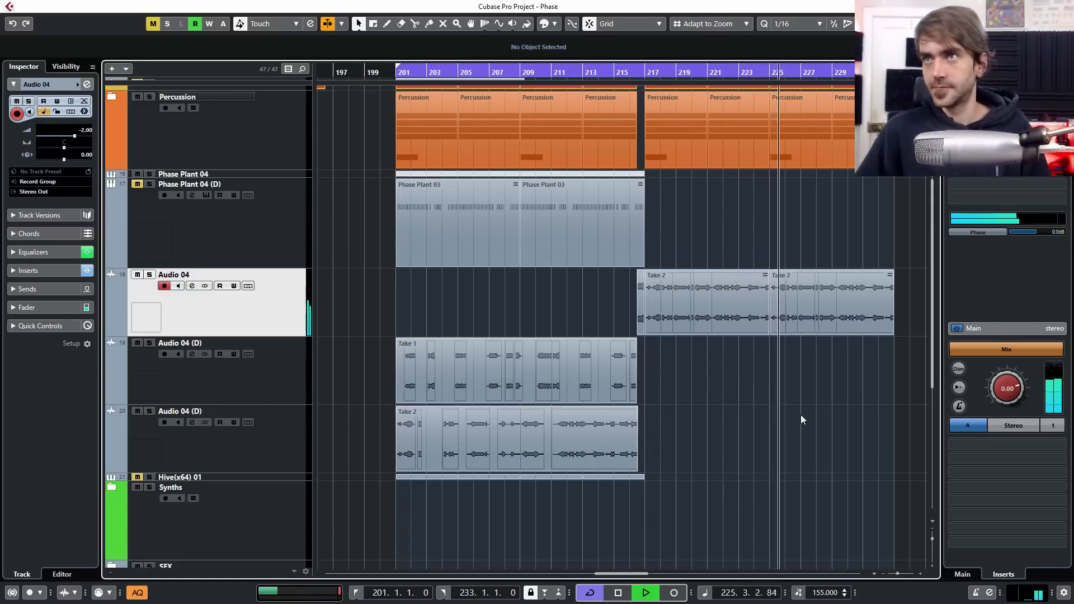
scroll(788, 409, "down", 3)
scroll(753, 415, "up", 3)
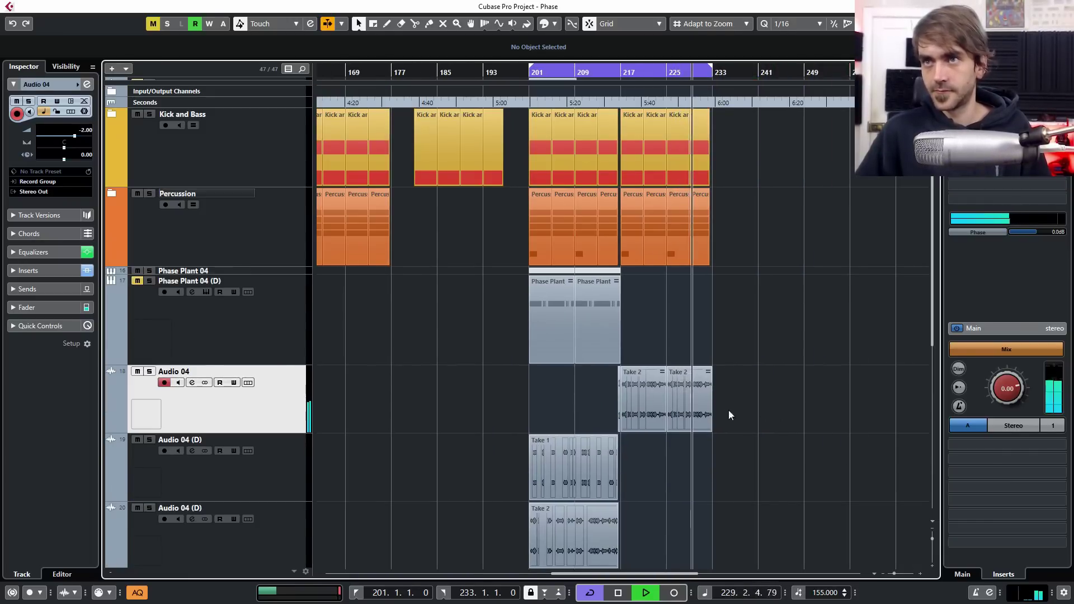
scroll(686, 415, "up", 2)
scroll(706, 378, "down", 5)
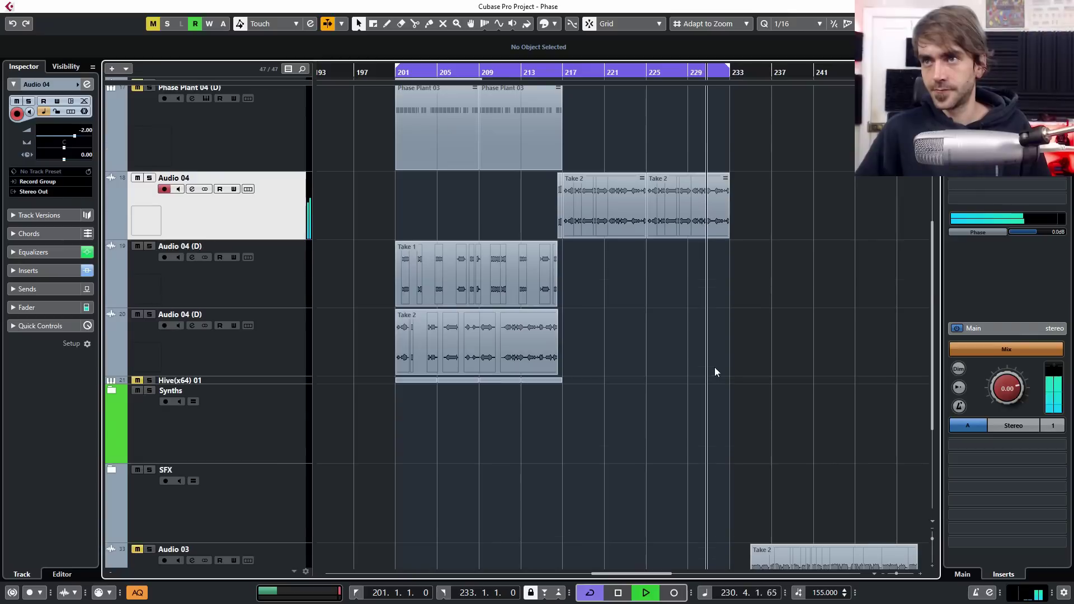
scroll(714, 367, "down", 3)
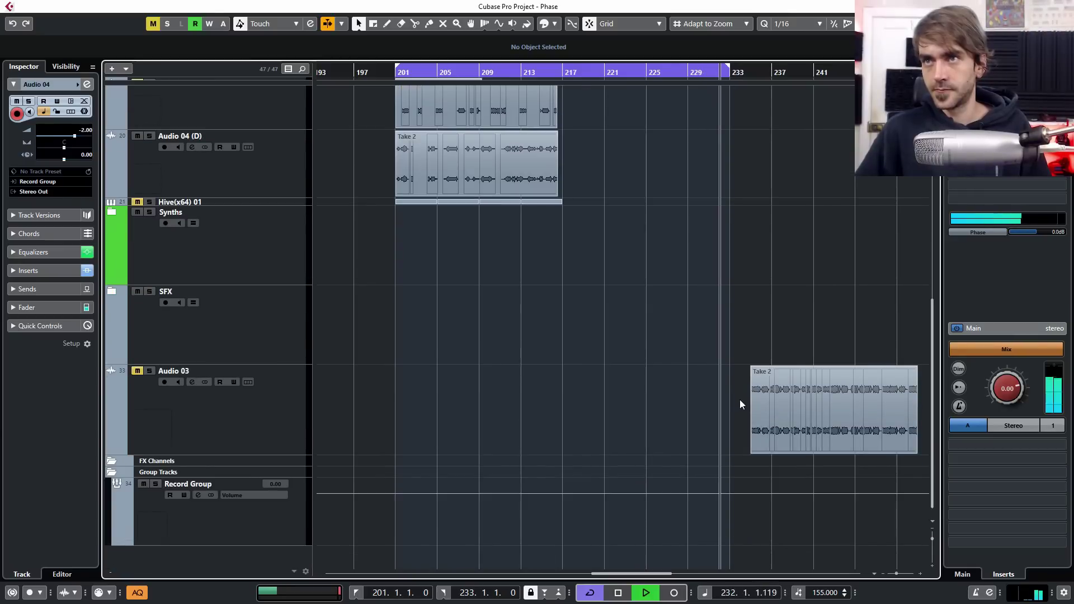
left_click_drag(753, 401, 444, 420)
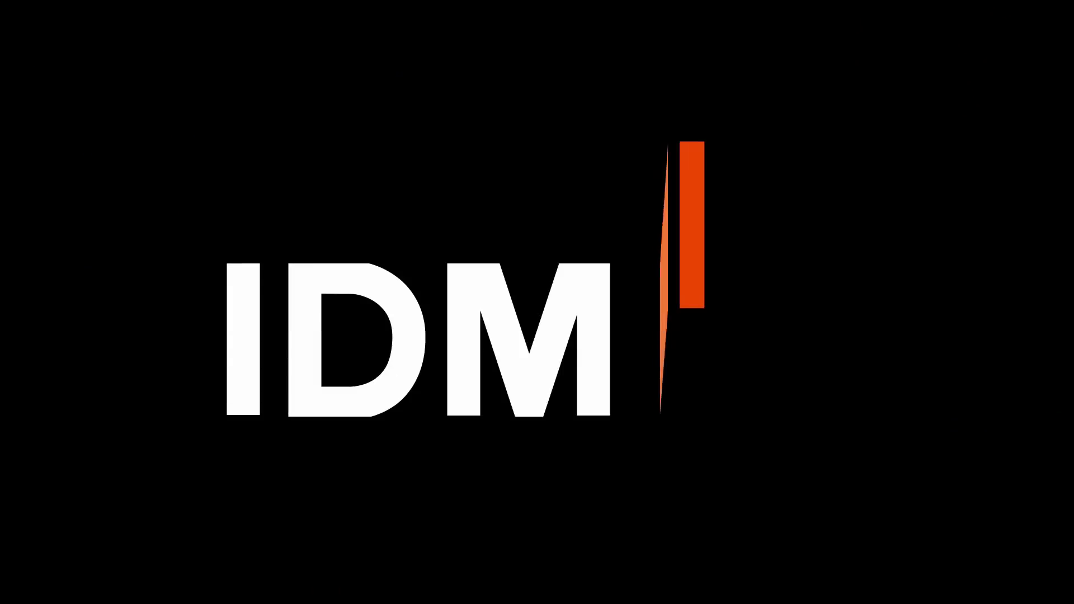